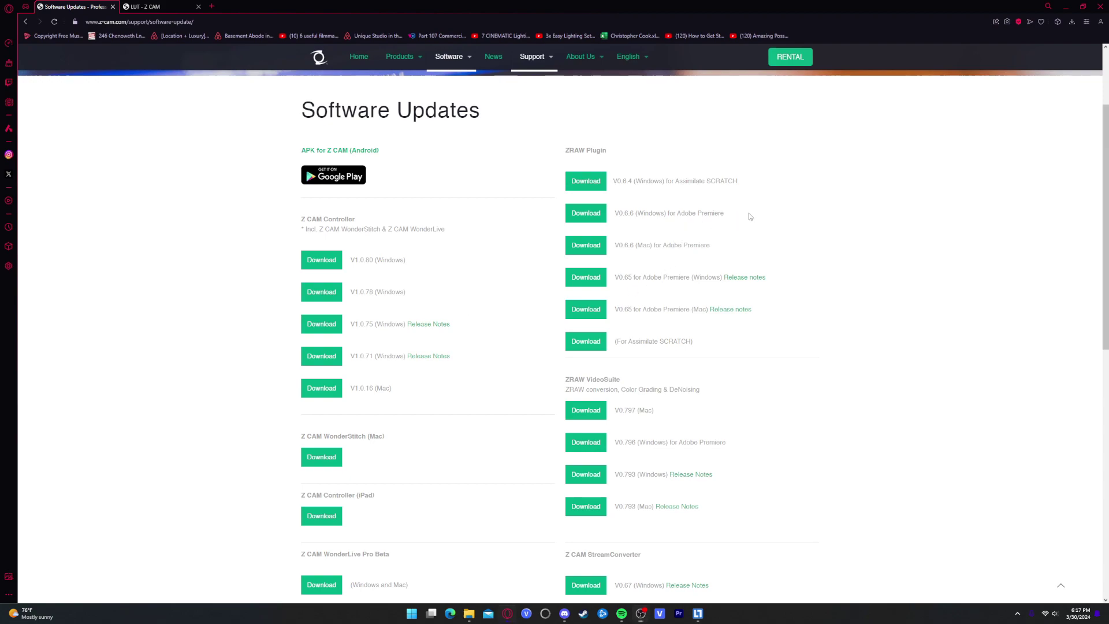
Download the V0.6.6 Windows Premiere ZRAW importer from Google Drive, then close the Drive tab
{"action": "left_click_drag", "start_coordinate": [725, 215], "coordinate": [620, 223]}
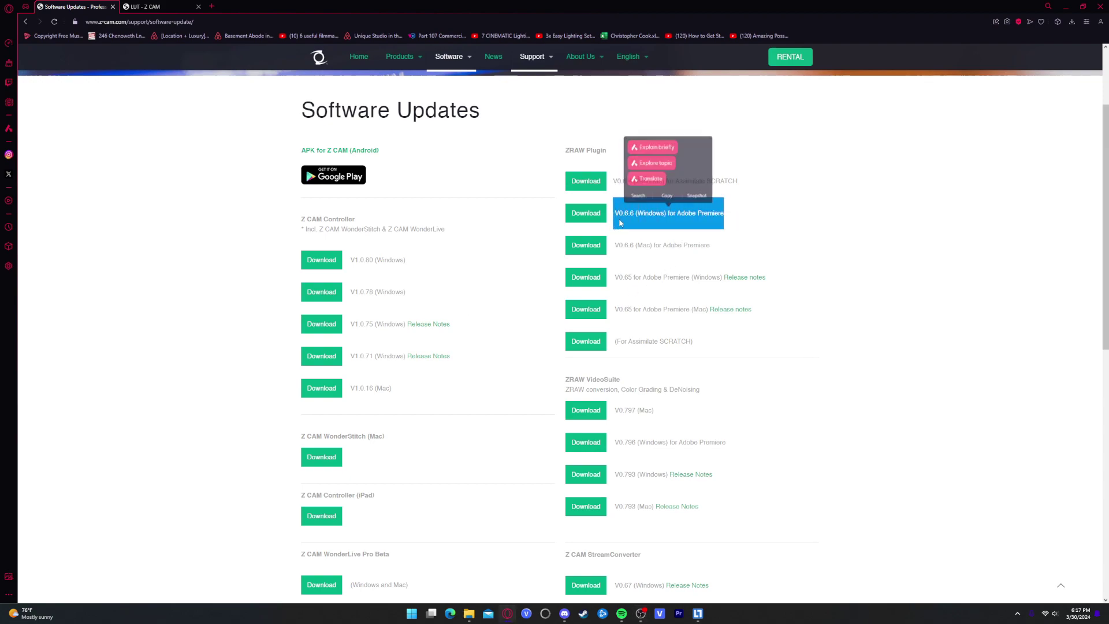
{"action": "left_click", "coordinate": [620, 223]}
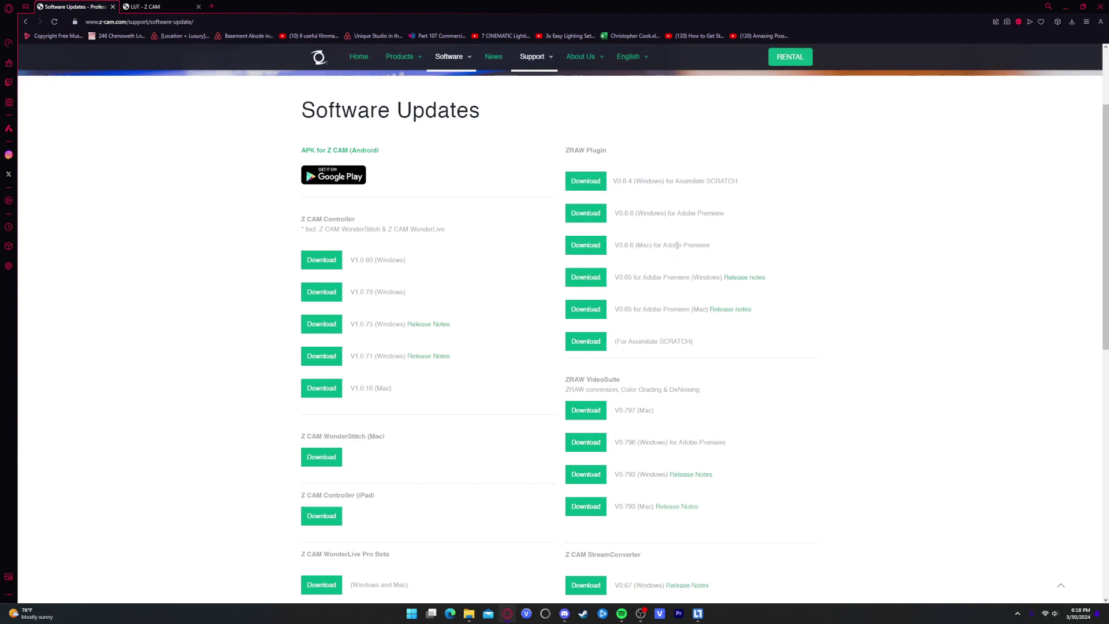
{"action": "left_click", "coordinate": [597, 220]}
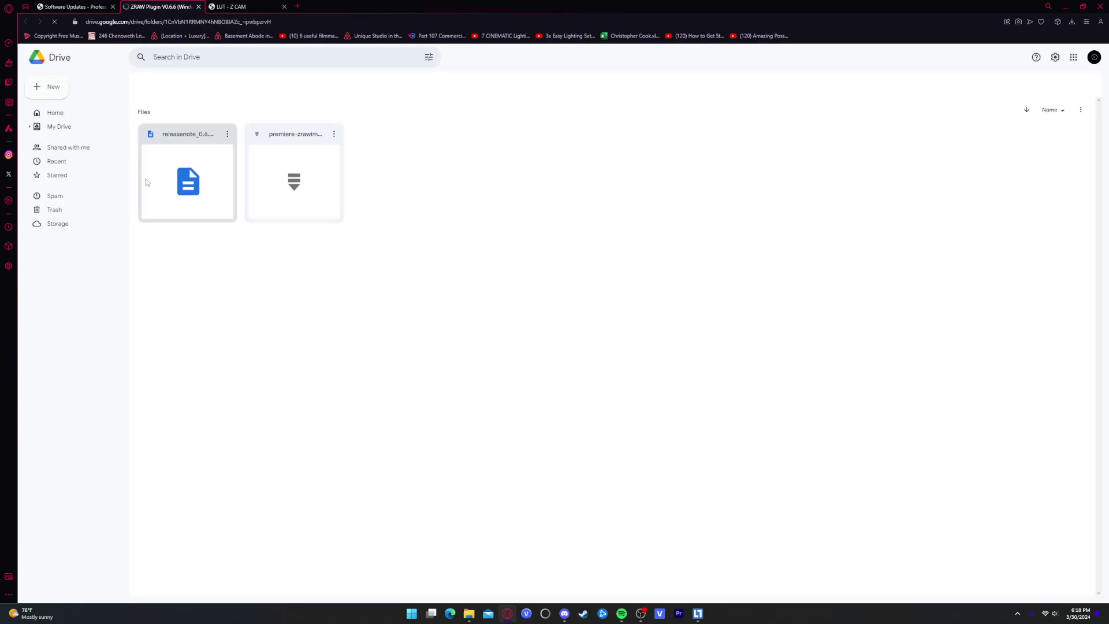
{"action": "left_click", "coordinate": [287, 189]}
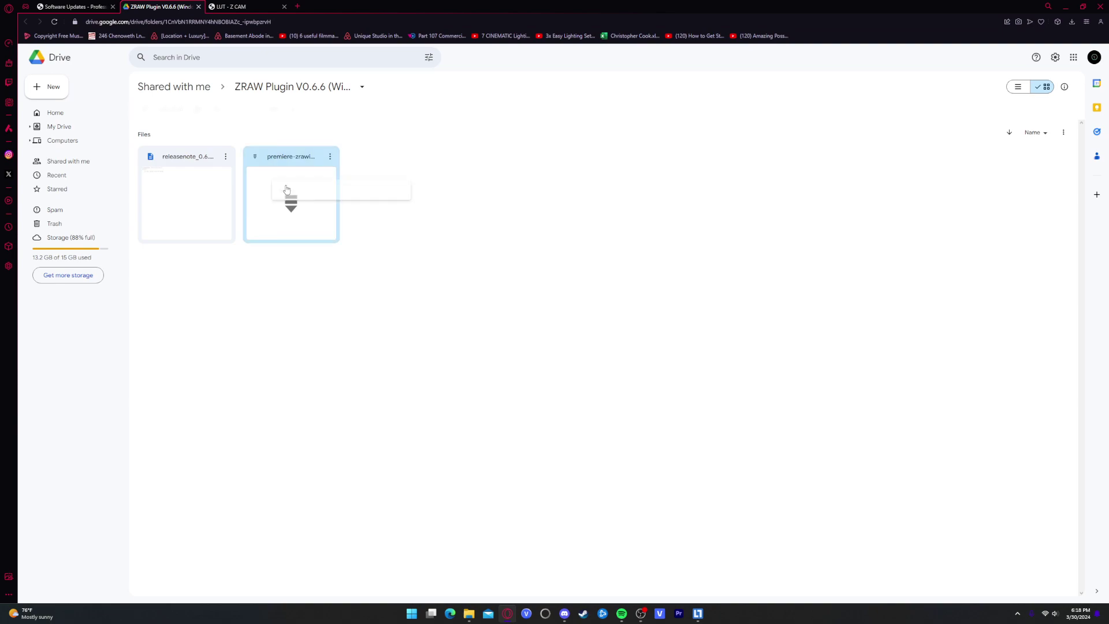
{"action": "left_click", "coordinate": [674, 231]}
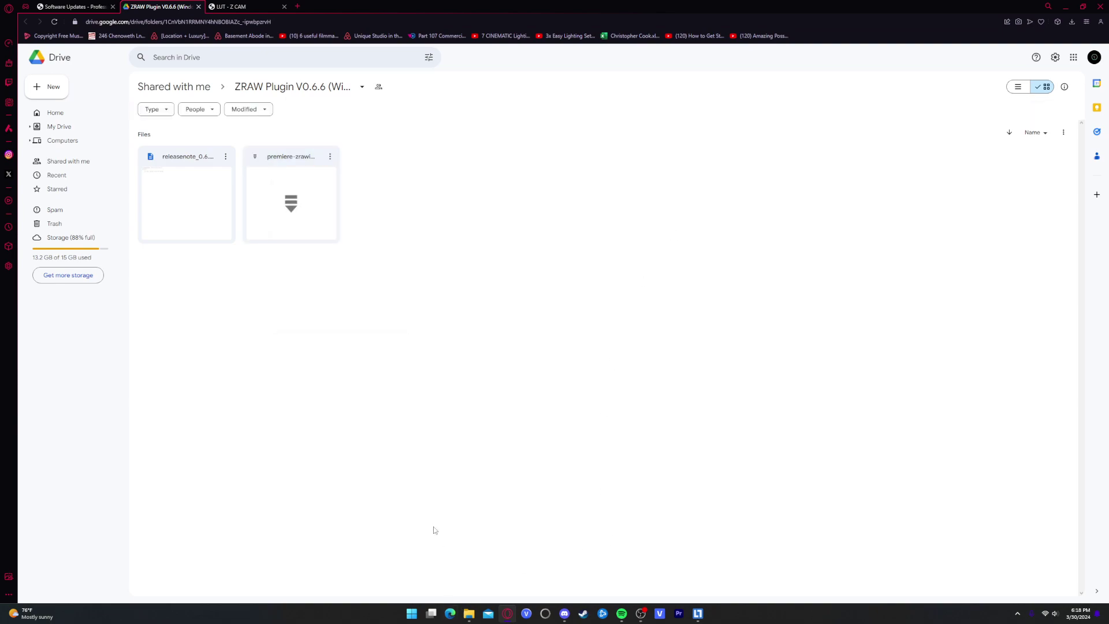
{"action": "key", "text": "ctrl+w"}
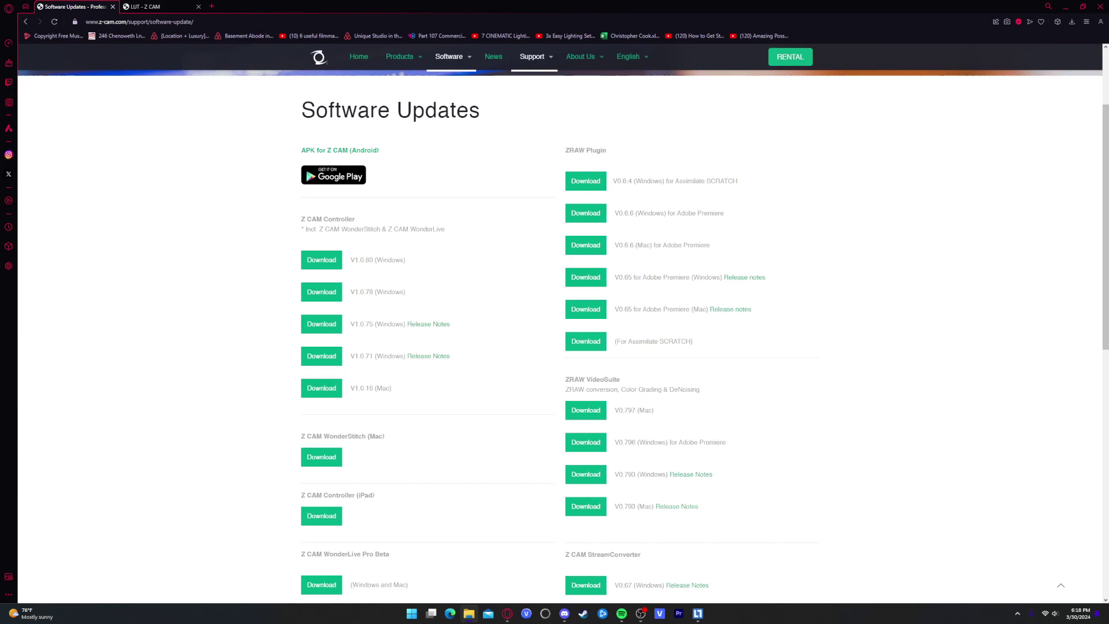
Install premiere-zrawimporter-0.6.6.msi with the default folder, then close the Explorer window
{"action": "key", "text": "alt+Tab"}
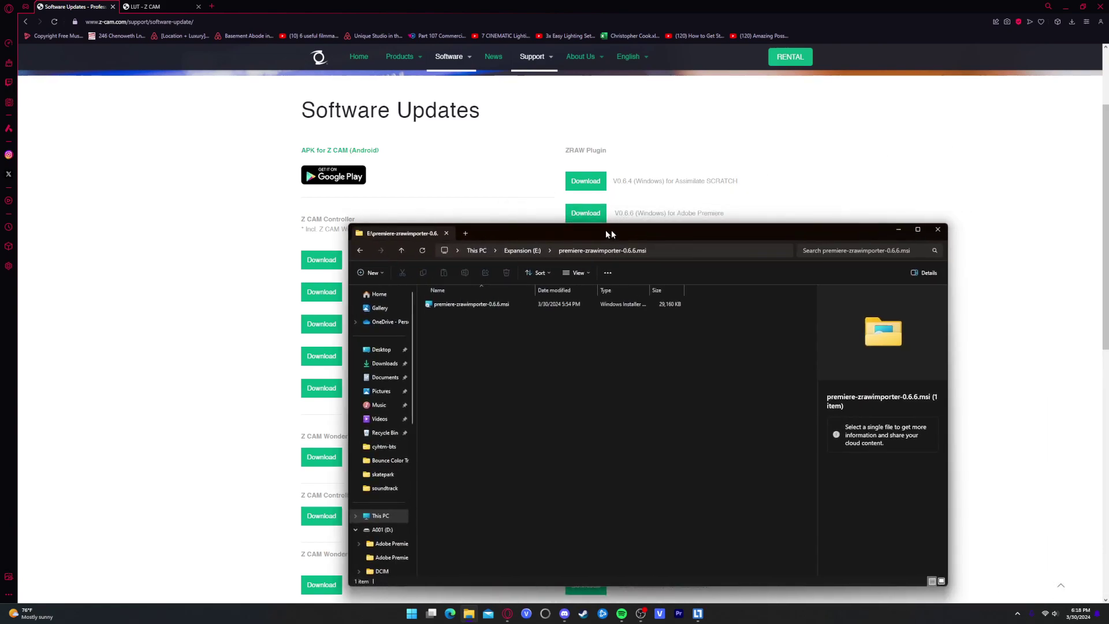
{"action": "left_click_drag", "start_coordinate": [611, 229], "coordinate": [599, 229]}
{"action": "left_click", "coordinate": [486, 307]}
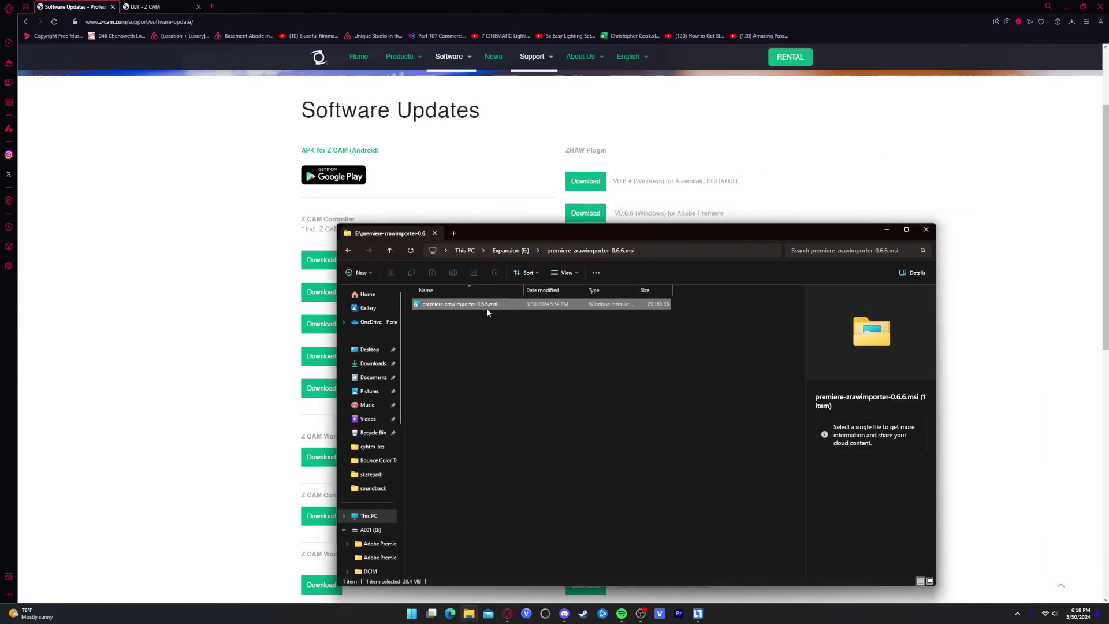
{"action": "double_click", "coordinate": [488, 310]}
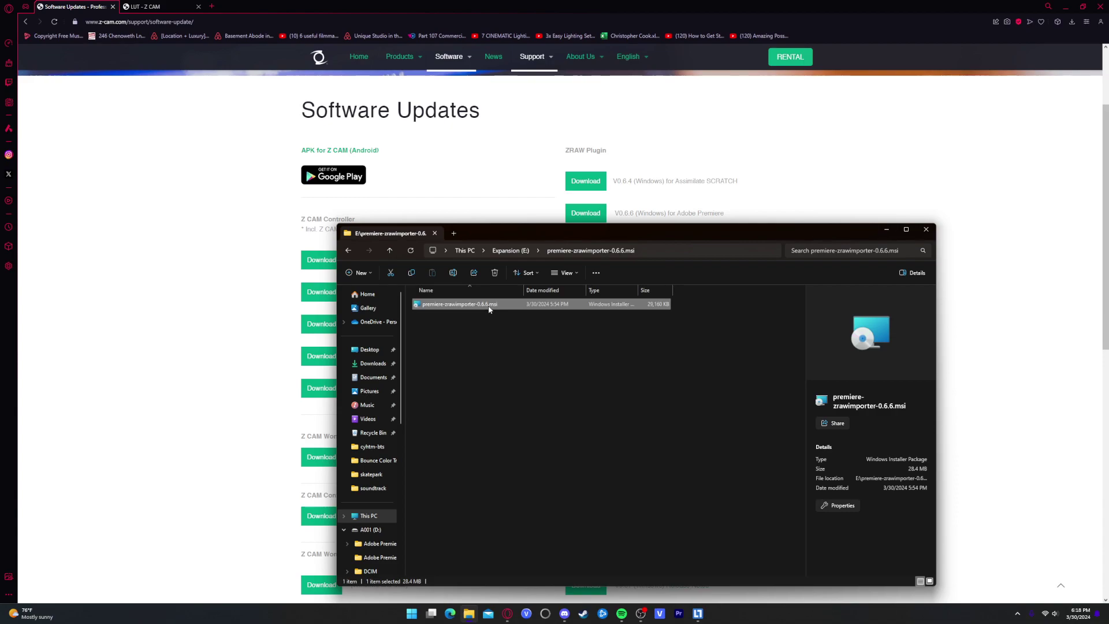
{"action": "left_click", "coordinate": [599, 374]}
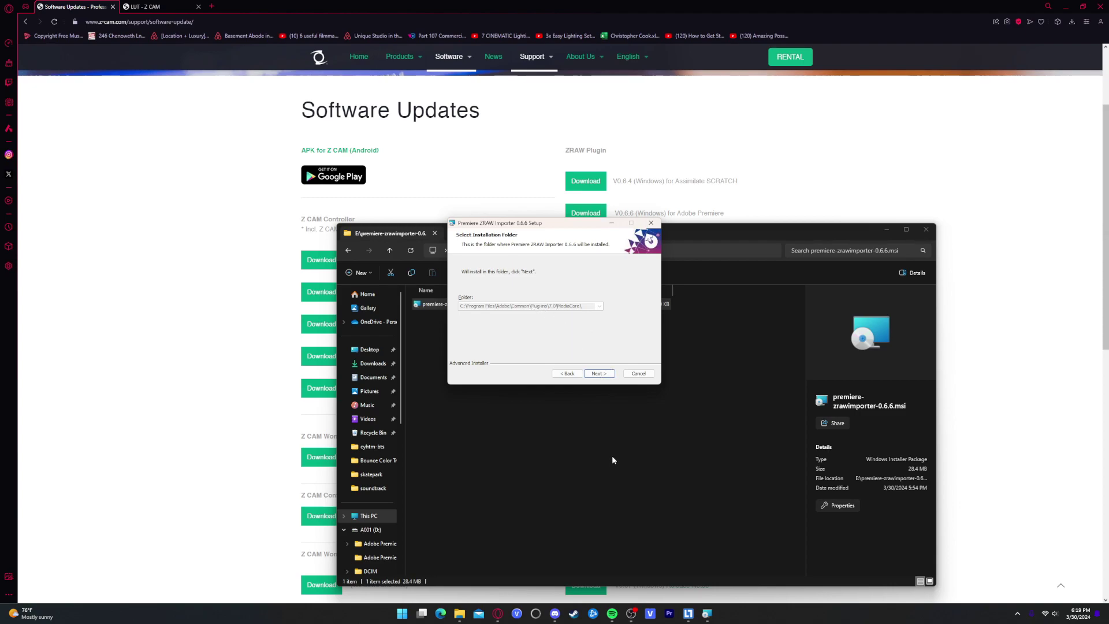
{"action": "left_click", "coordinate": [604, 375]}
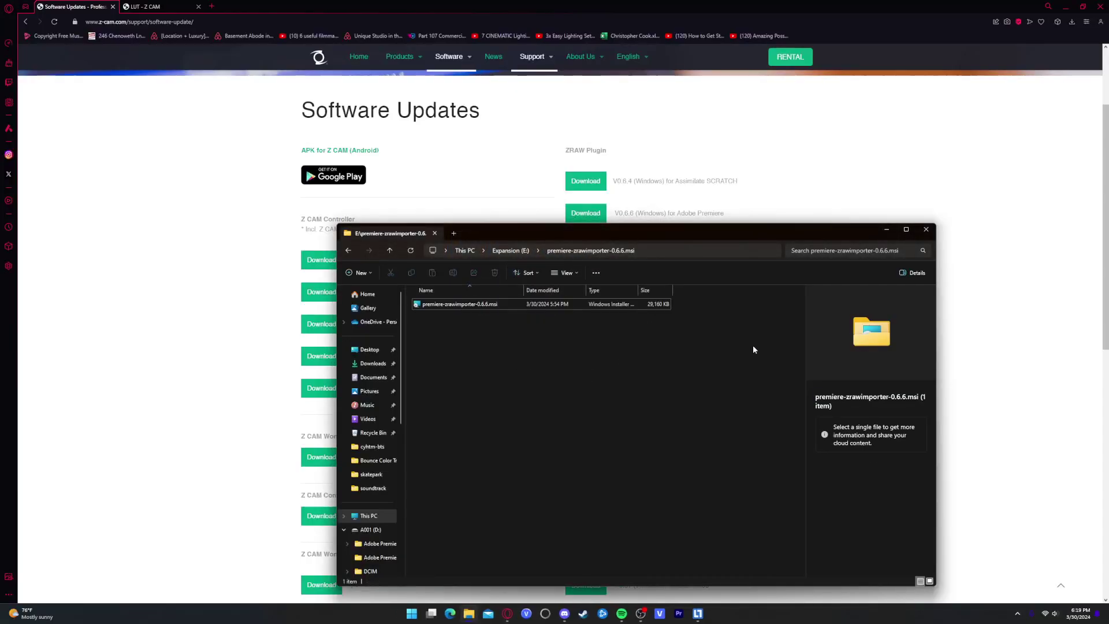
{"action": "left_click", "coordinate": [926, 231]}
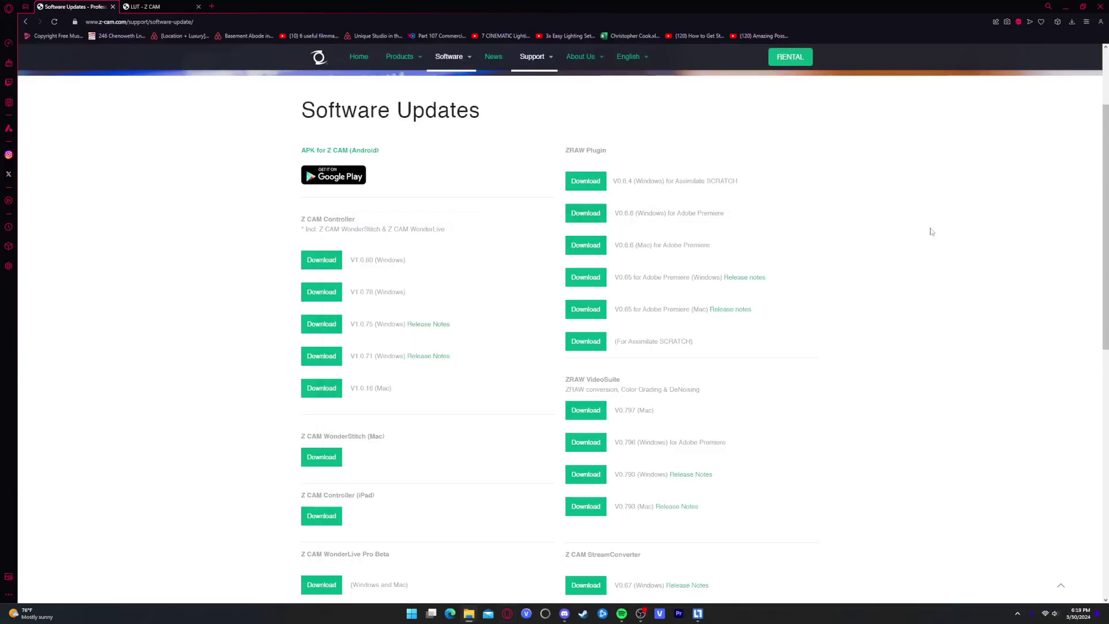
Launch Premiere Pro and create project 'test2' in Documents\Adobe\Premiere Pro\24.0
{"action": "left_click", "coordinate": [677, 613]}
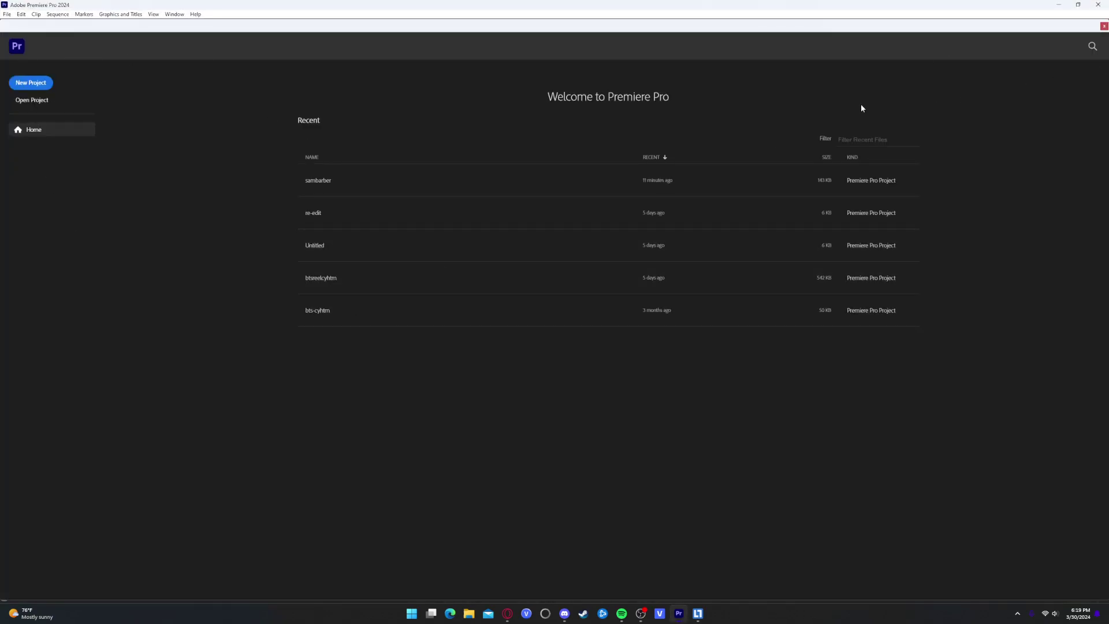
{"action": "left_click", "coordinate": [21, 84]}
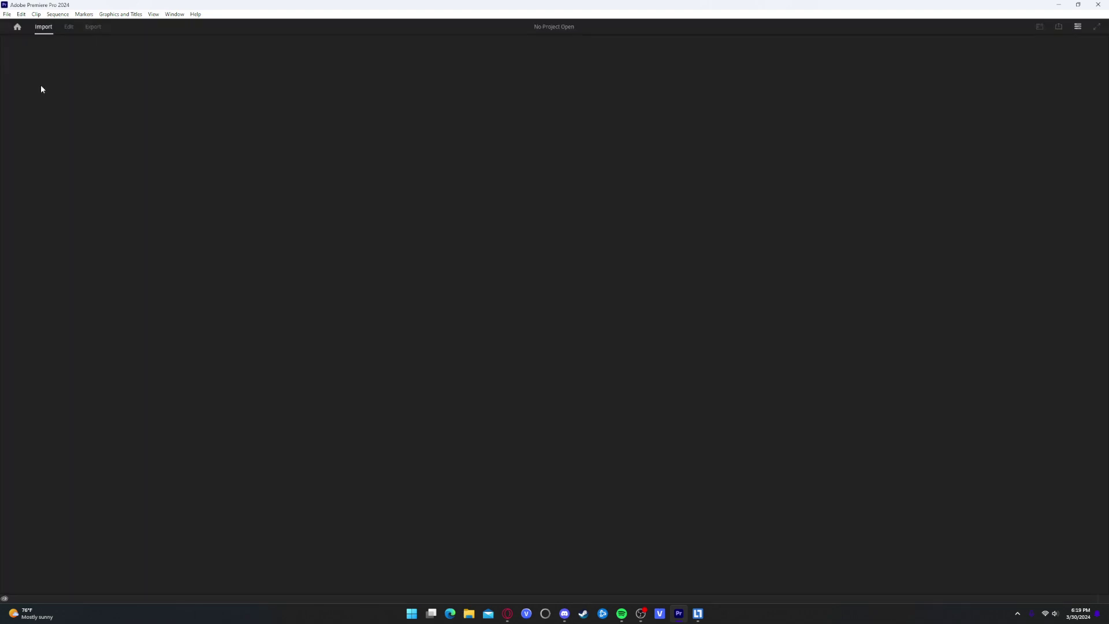
{"action": "left_click", "coordinate": [81, 45]}
{"action": "key", "text": "ctrl+a"}
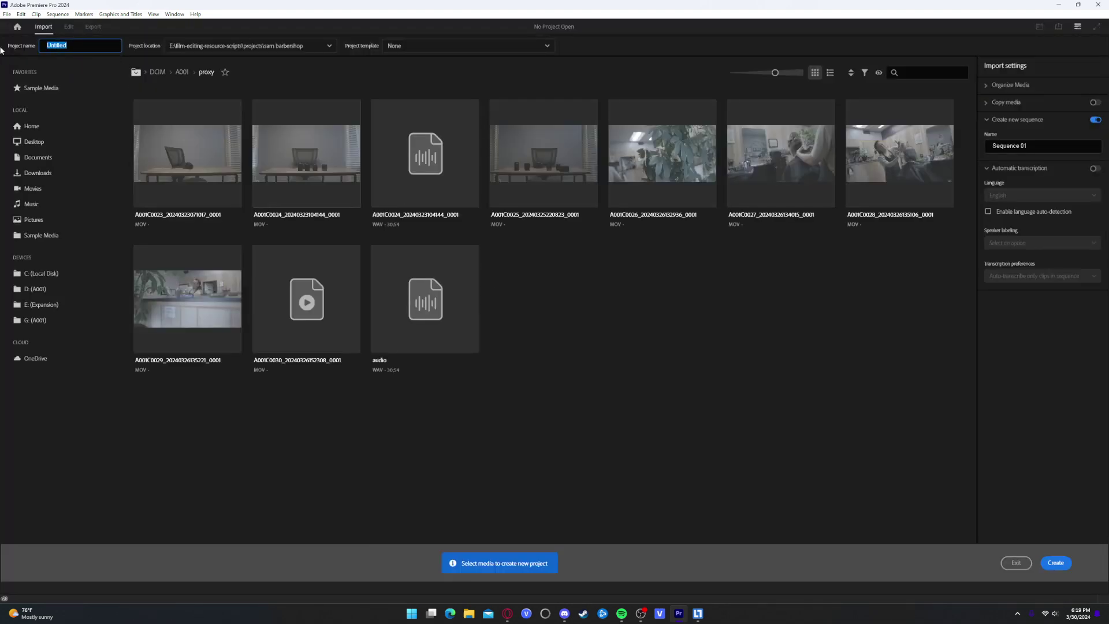
{"action": "type", "text": "yest"}
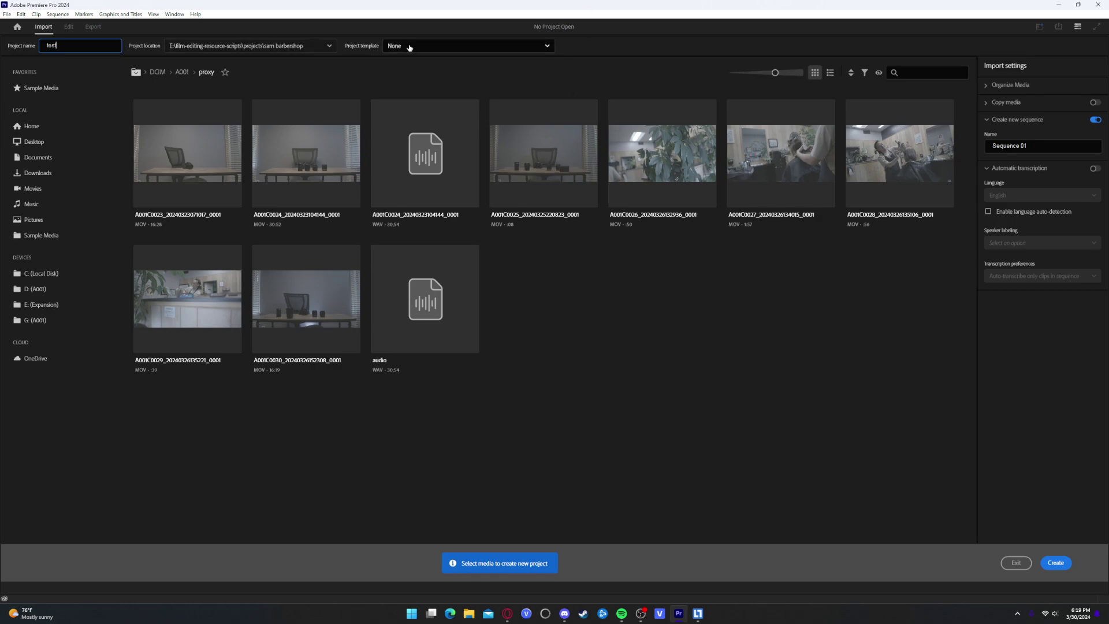
{"action": "left_click", "coordinate": [316, 46]}
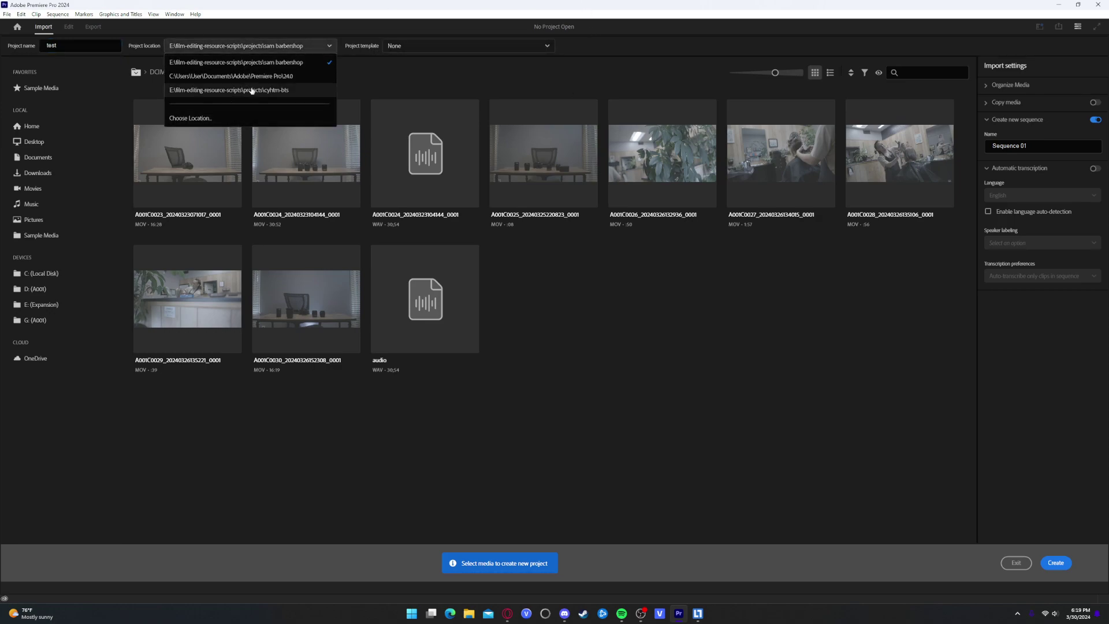
{"action": "left_click", "coordinate": [263, 76]}
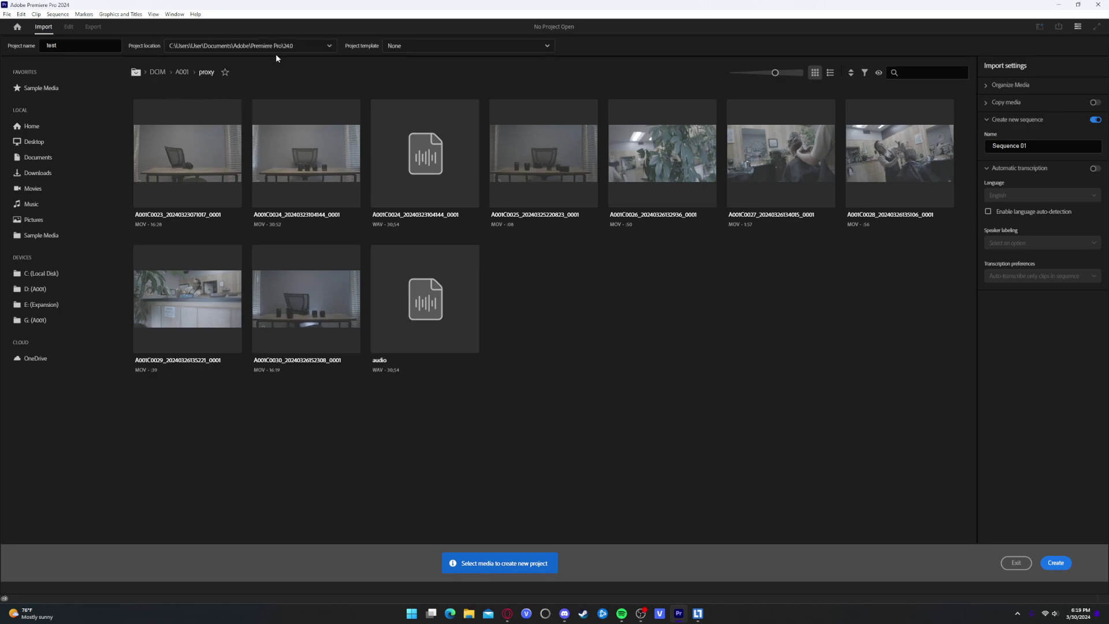
{"action": "left_click", "coordinate": [75, 47]}
{"action": "type", "text": "2"}
{"action": "left_click", "coordinate": [1050, 563]}
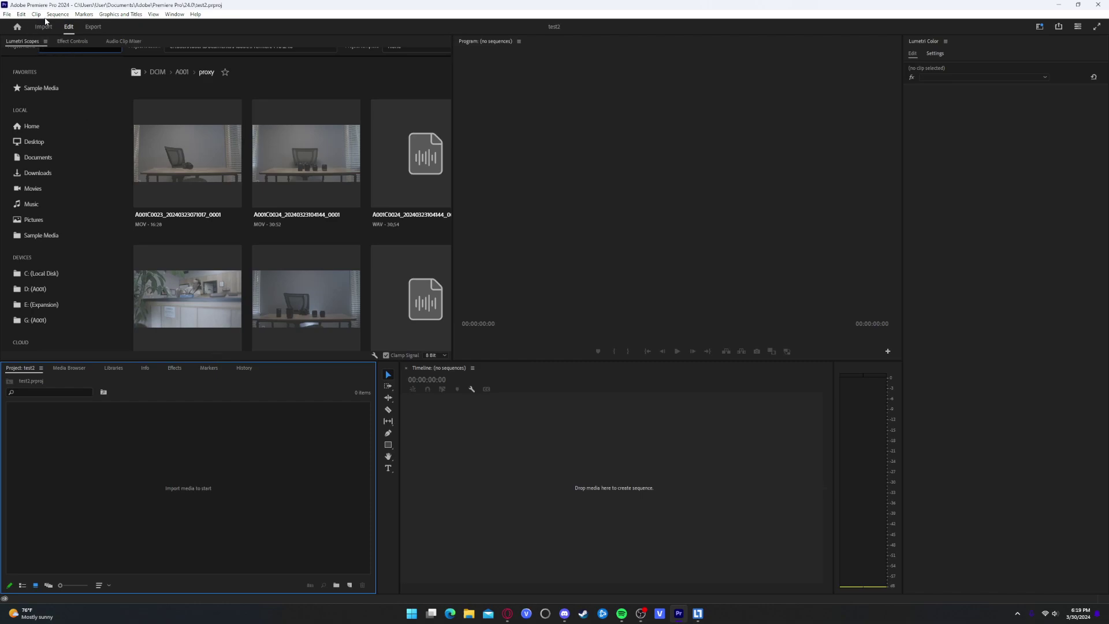
Switch Premiere Pro to the Assembly workspace
{"action": "left_click", "coordinate": [123, 15]}
{"action": "mouse_move", "coordinate": [183, 24]}
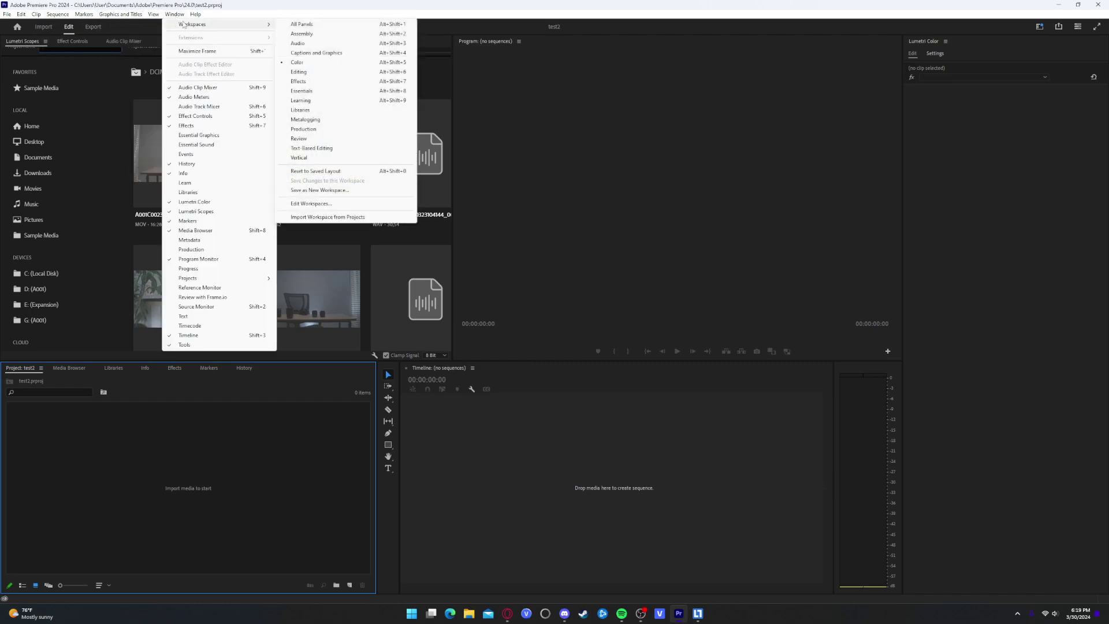
{"action": "left_click", "coordinate": [305, 34]}
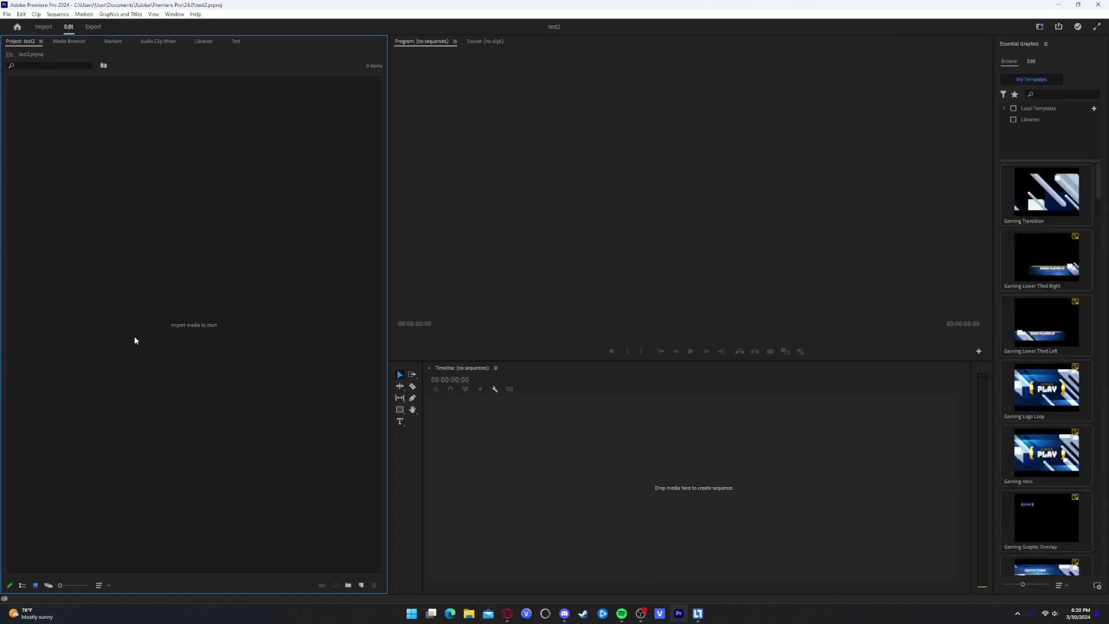
Close the Essential Graphics panel from its panel menu
{"action": "left_click", "coordinate": [175, 14]}
{"action": "mouse_move", "coordinate": [218, 25]}
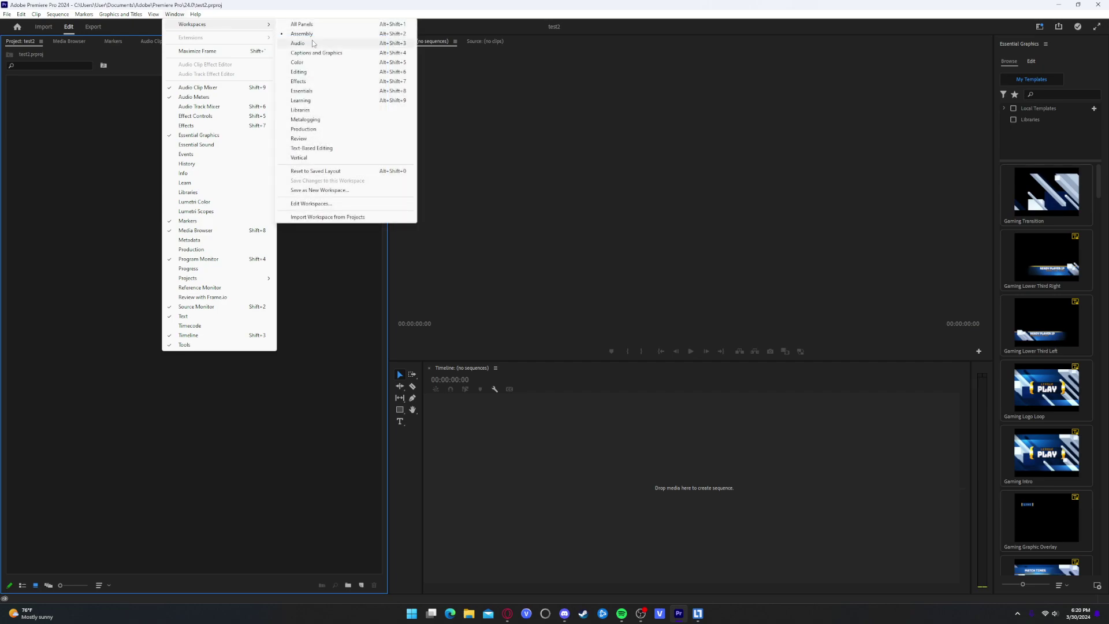
{"action": "left_click", "coordinate": [73, 402]}
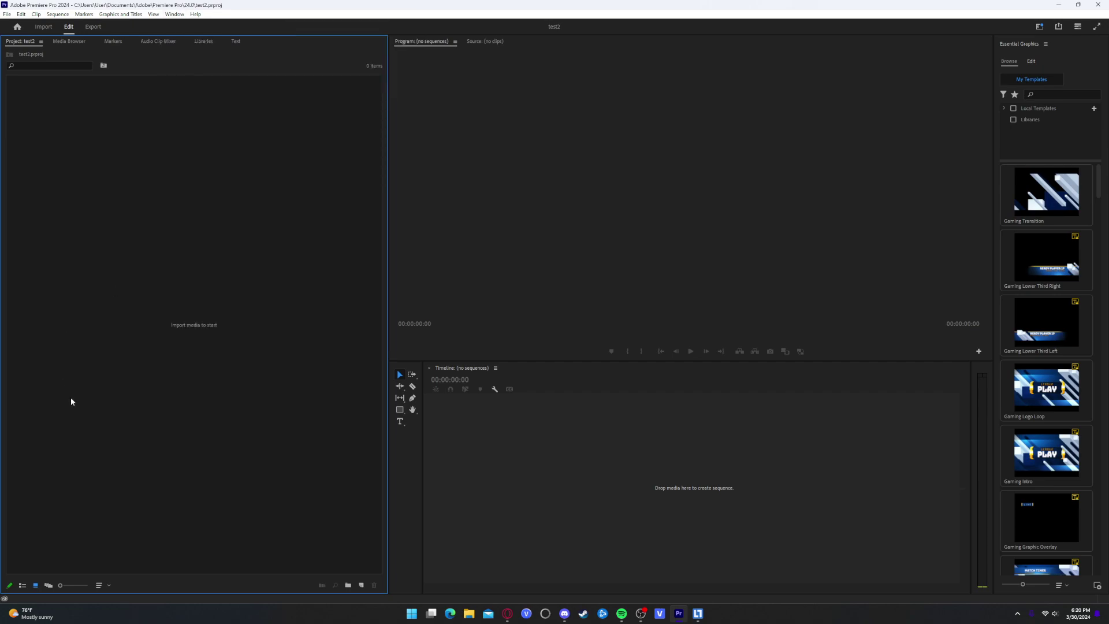
{"action": "left_click", "coordinate": [1045, 44]}
{"action": "left_click", "coordinate": [970, 46]}
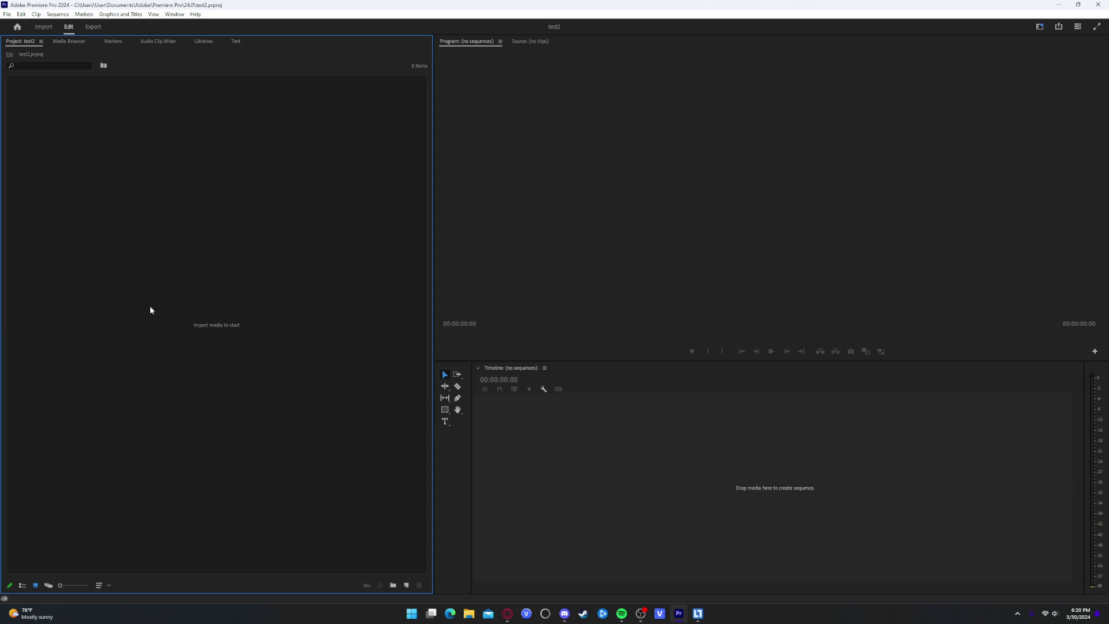
Import clip C0028 from A001 (D:)\DCIM\A001, filtered to ZRAW Importer Format
{"action": "double_click", "coordinate": [206, 340]}
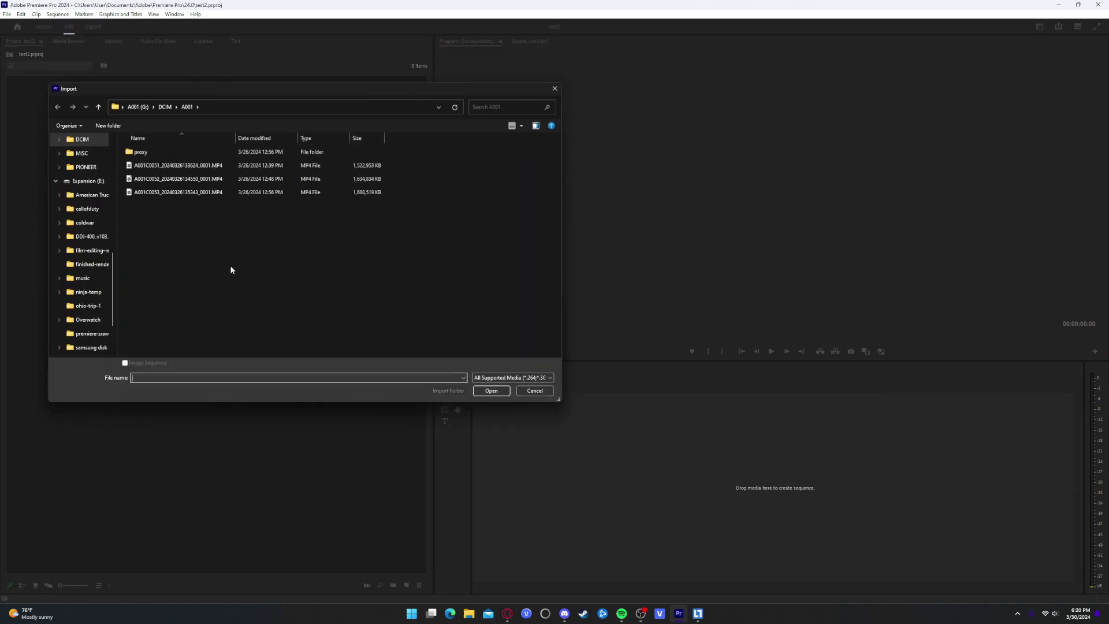
{"action": "left_click", "coordinate": [165, 107]}
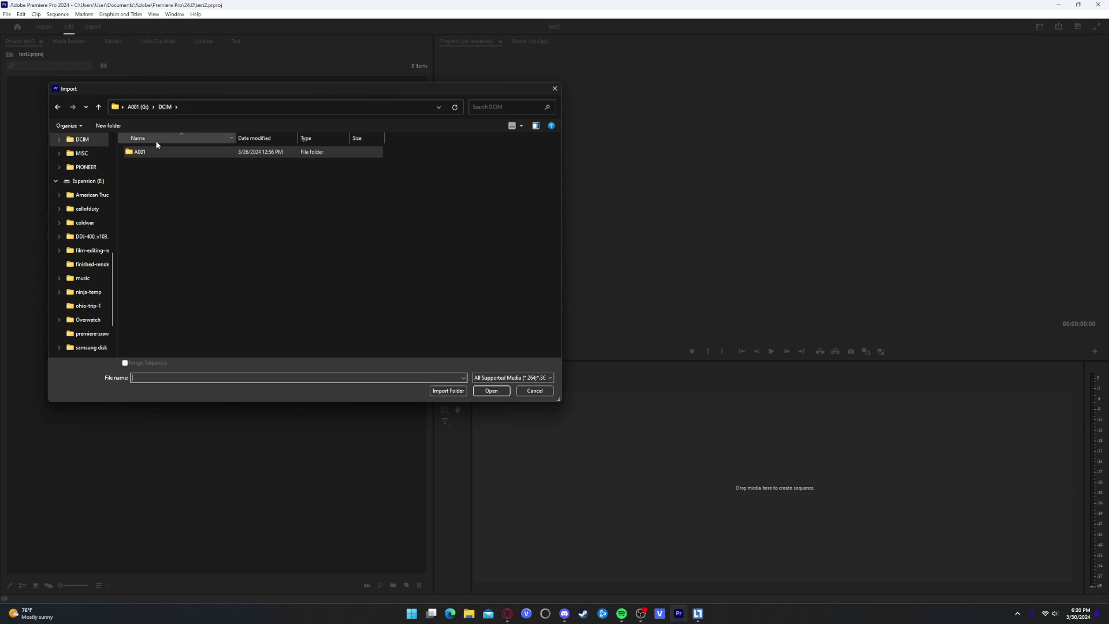
{"action": "left_click", "coordinate": [141, 109]}
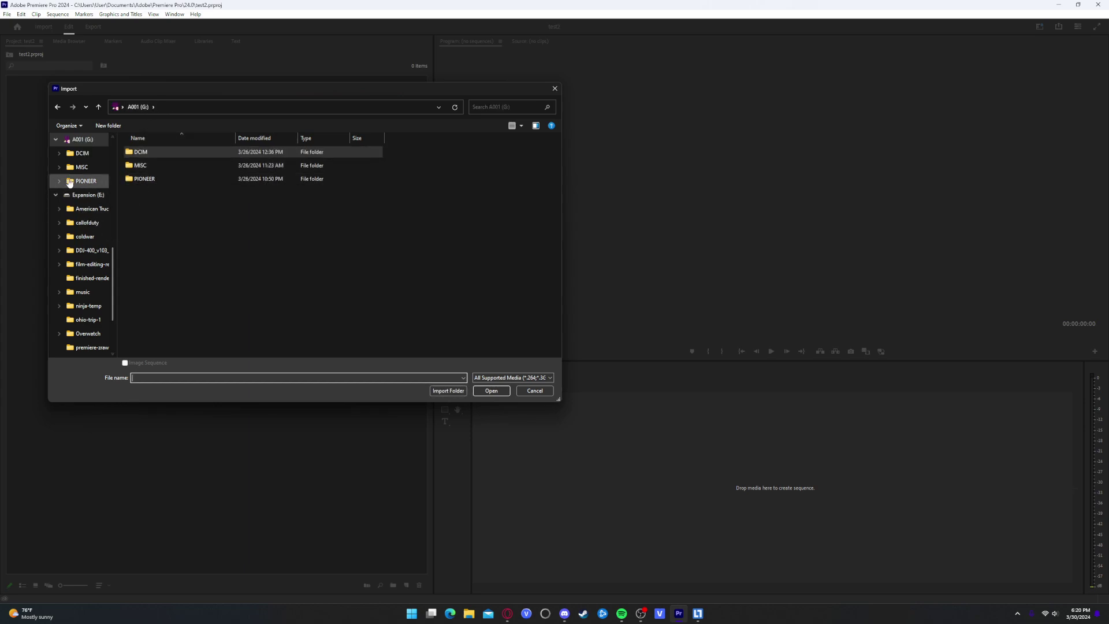
{"action": "scroll", "coordinate": [70, 183], "scroll_direction": "up", "scroll_amount": 3}
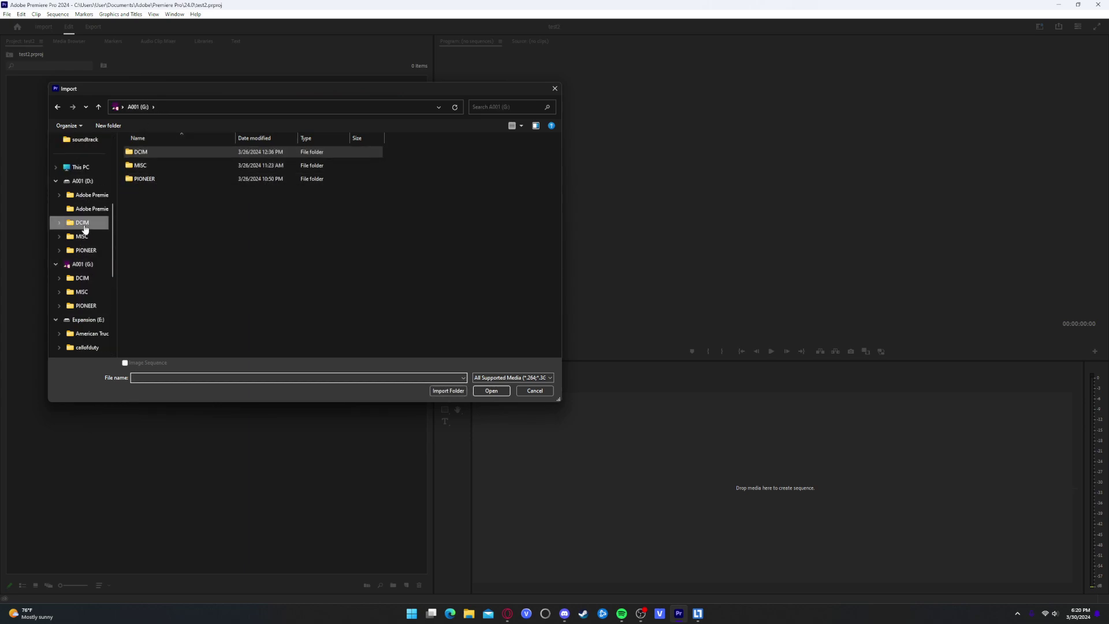
{"action": "left_click", "coordinate": [84, 225]}
{"action": "double_click", "coordinate": [167, 153]}
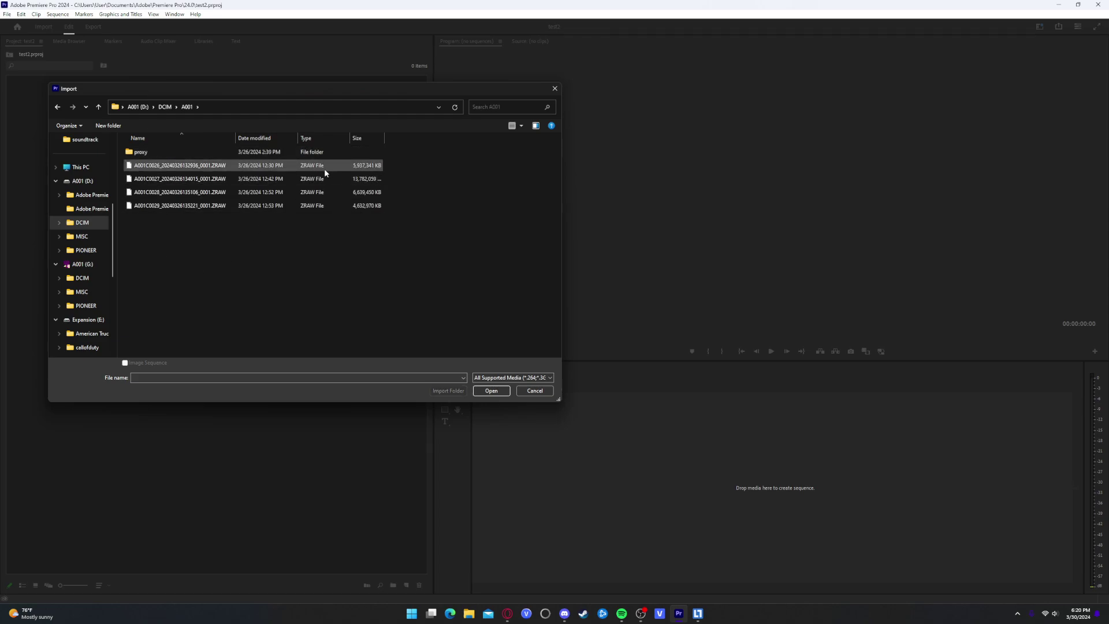
{"action": "left_click", "coordinate": [488, 378]}
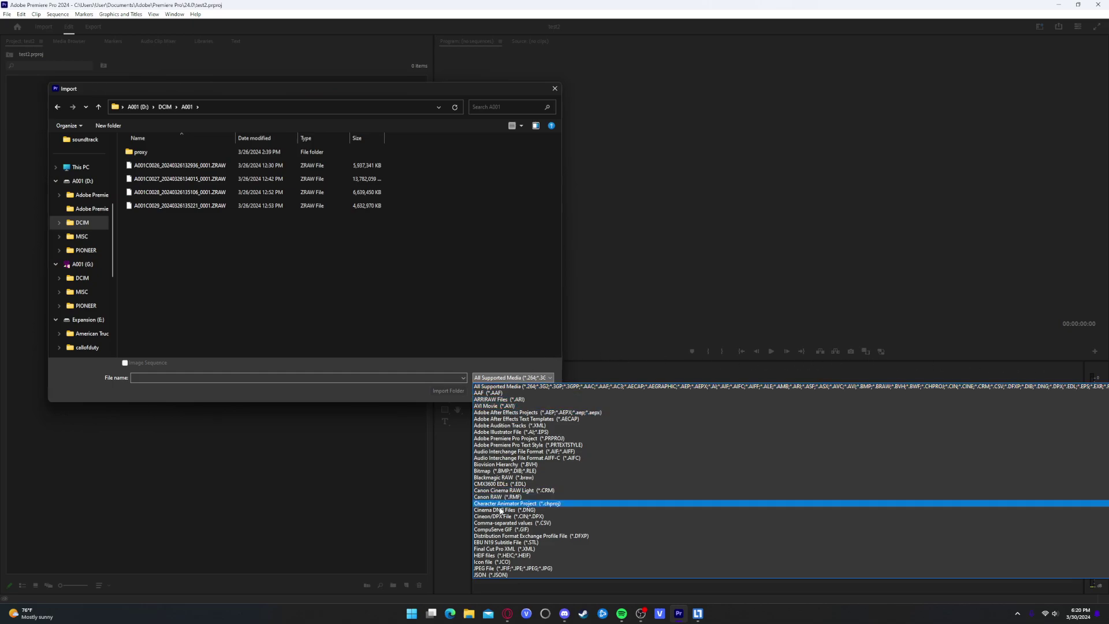
{"action": "scroll", "coordinate": [500, 508], "scroll_direction": "down", "scroll_amount": 6}
{"action": "scroll", "coordinate": [498, 513], "scroll_direction": "down", "scroll_amount": 5}
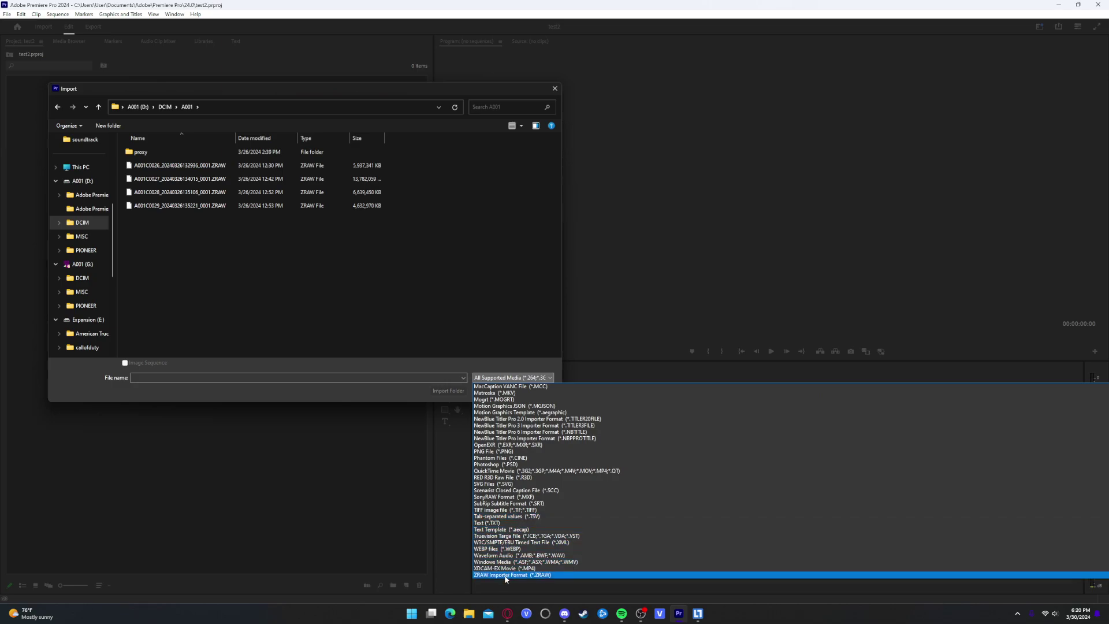
{"action": "left_click", "coordinate": [502, 574]}
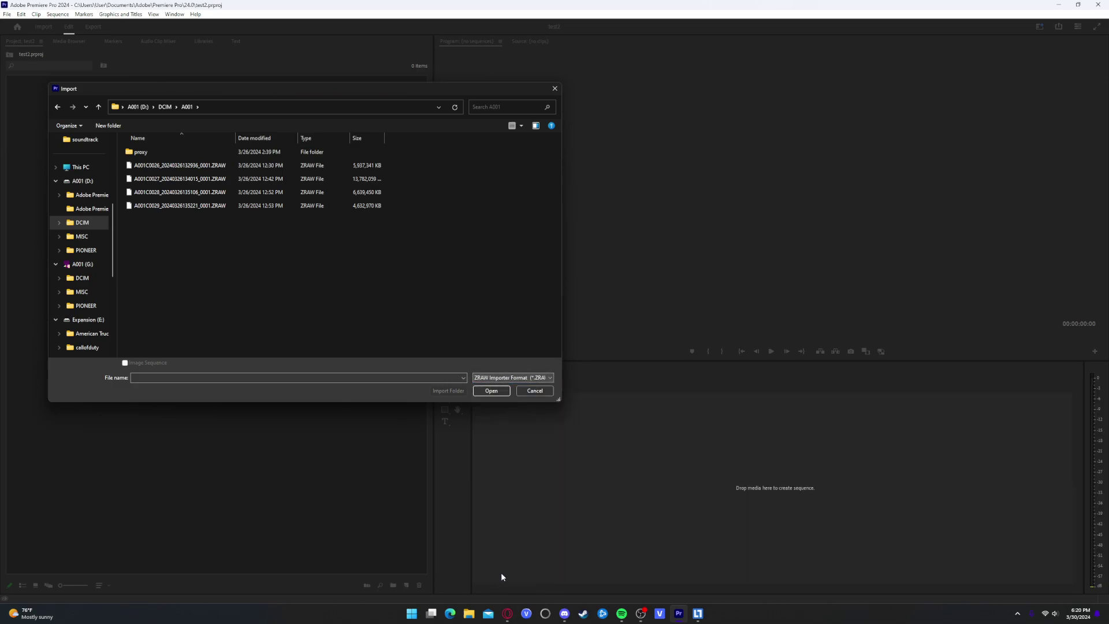
{"action": "left_click", "coordinate": [197, 193]}
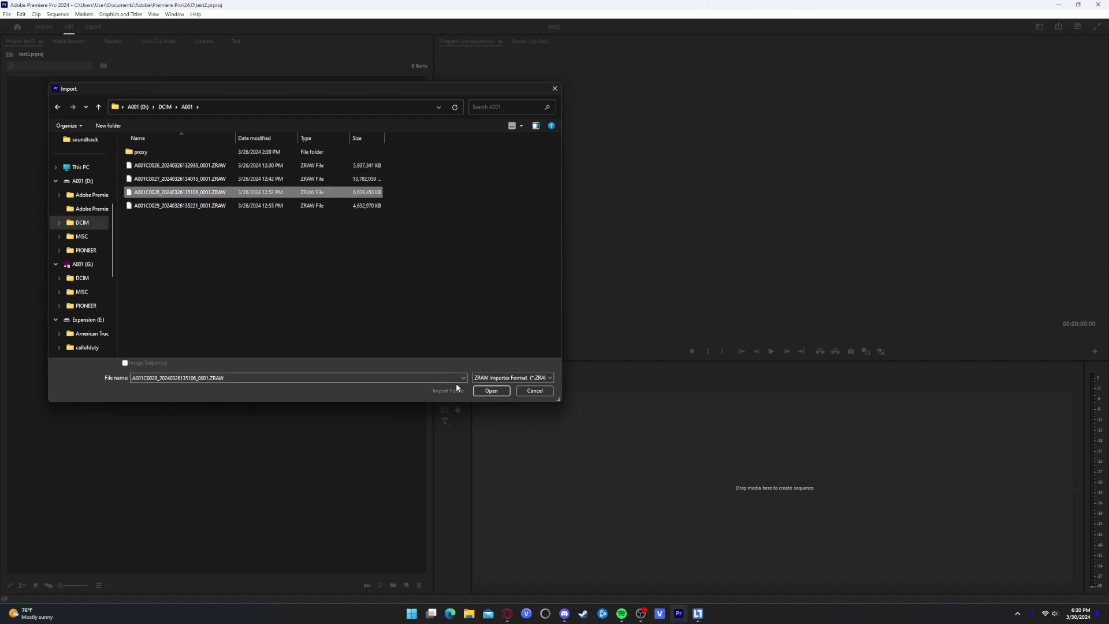
{"action": "left_click", "coordinate": [491, 390]}
Create a sequence from the clip and park the playhead around 00:00:10:14
{"action": "left_click", "coordinate": [85, 172]}
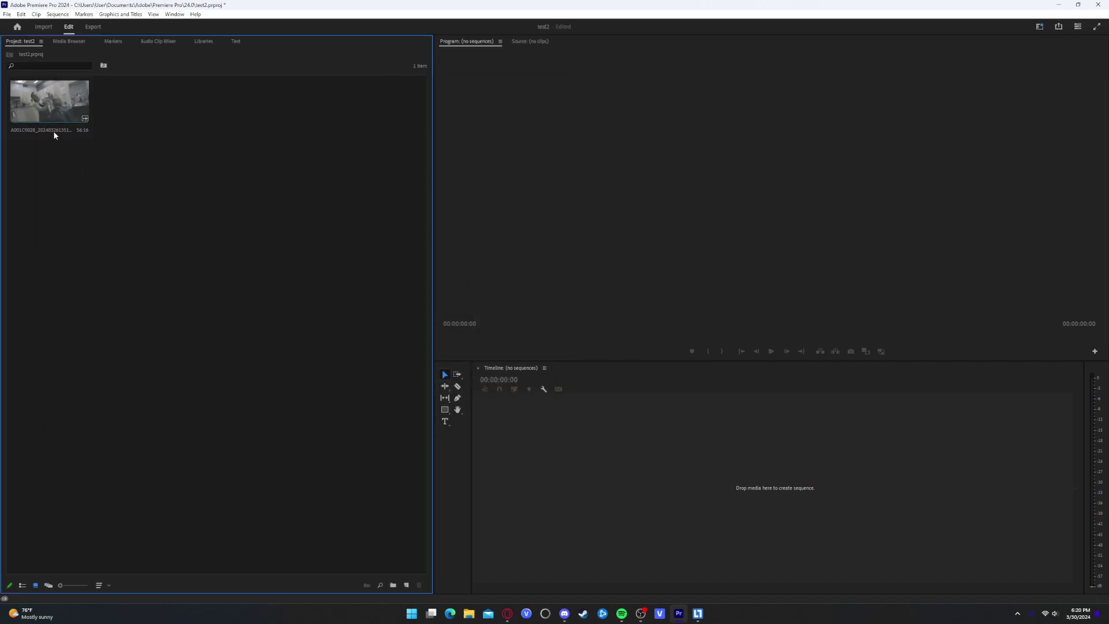
{"action": "left_click_drag", "start_coordinate": [55, 133], "coordinate": [557, 515]}
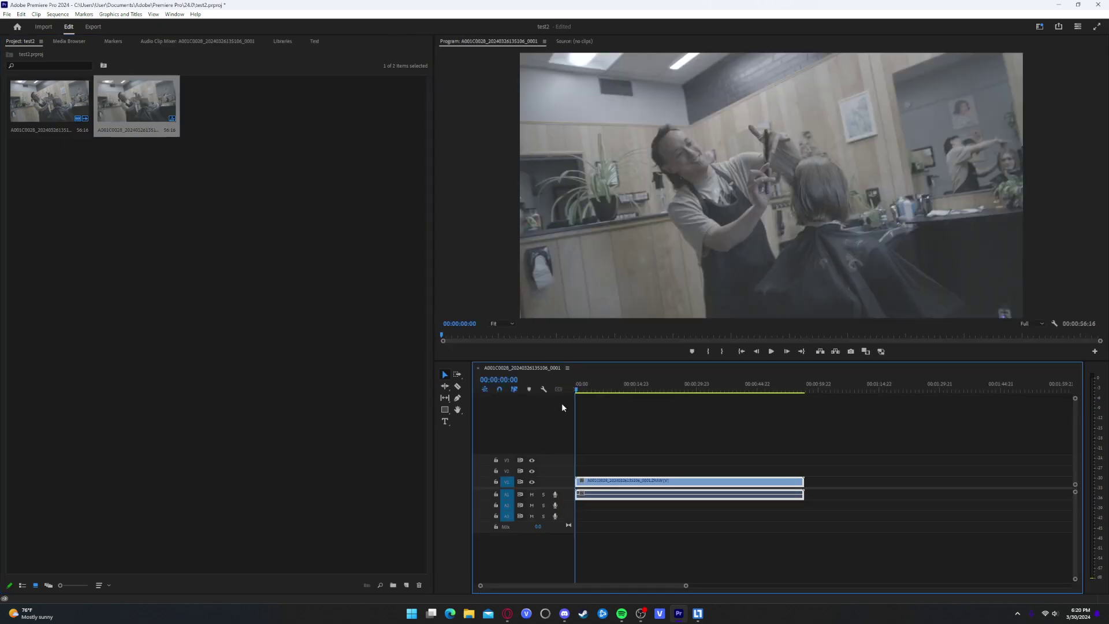
{"action": "left_click_drag", "start_coordinate": [577, 390], "coordinate": [619, 395]}
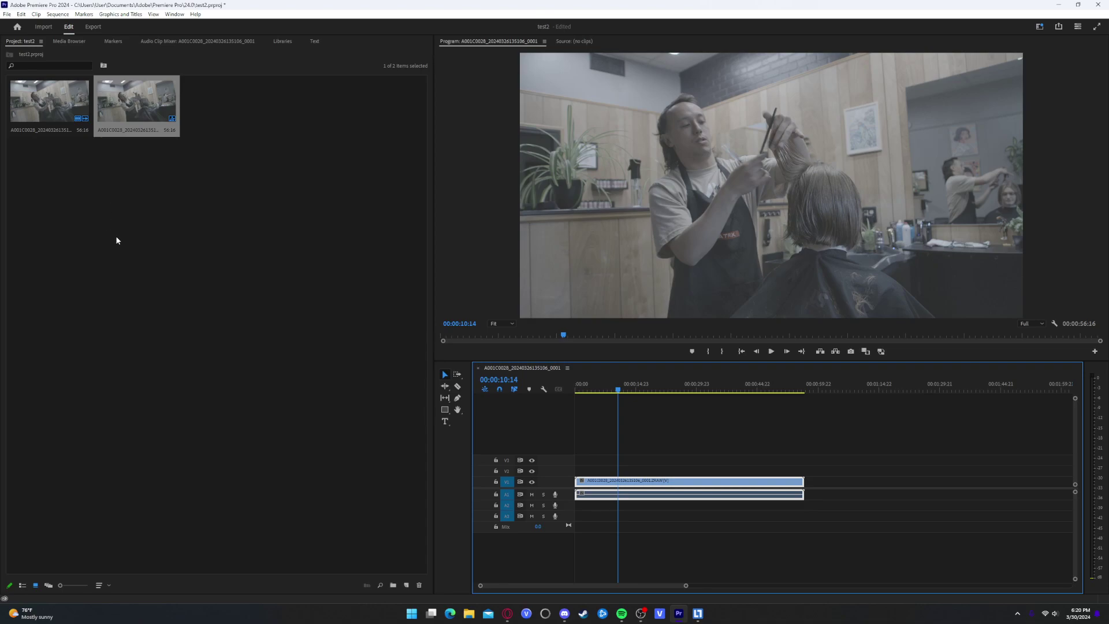
Switch to the Color workspace with scopes and Lumetri Color
{"action": "left_click", "coordinate": [174, 14]}
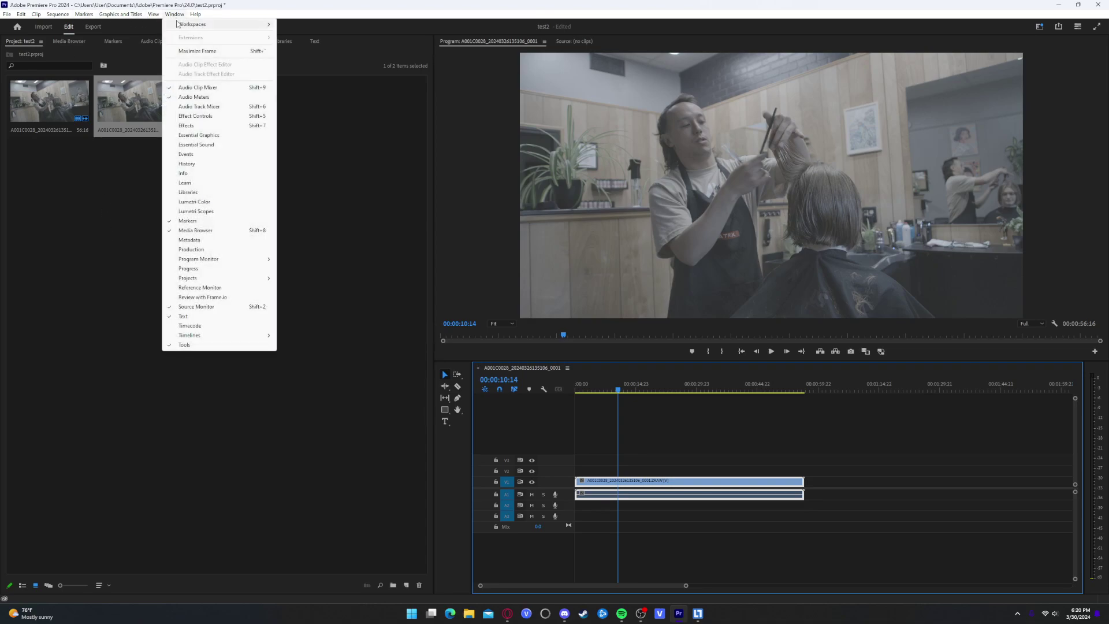
{"action": "mouse_move", "coordinate": [242, 25]}
{"action": "left_click", "coordinate": [297, 62]}
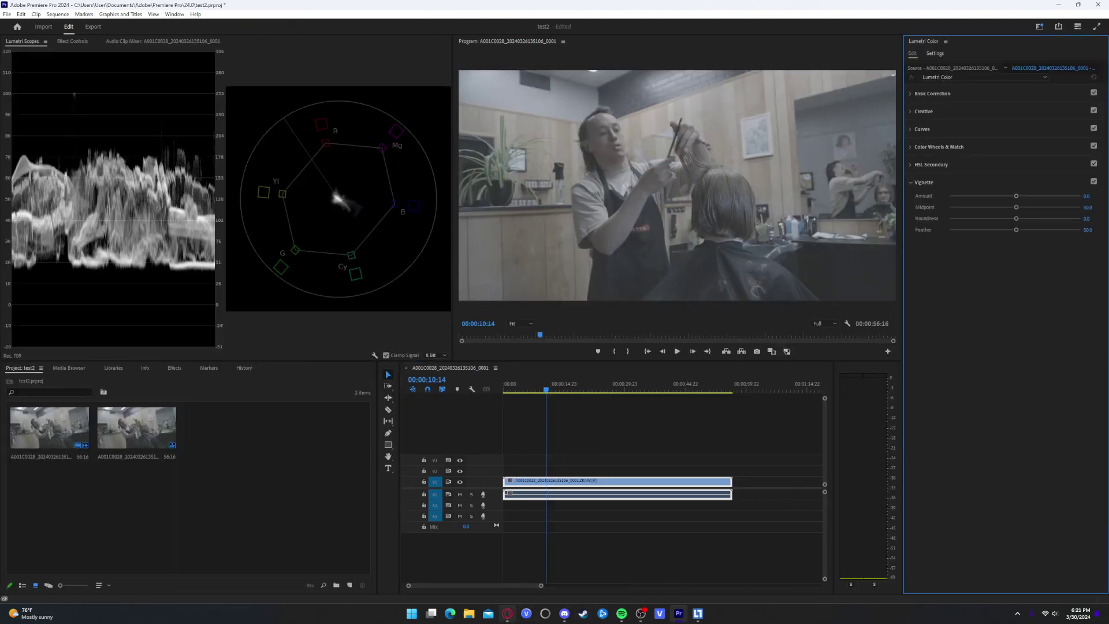
Bring Opera forward on the LUT - Z CAM tab and highlight the Z CAM LUT V1.9 entry
{"action": "mouse_move", "coordinate": [507, 613]}
{"action": "left_click", "coordinate": [507, 569]}
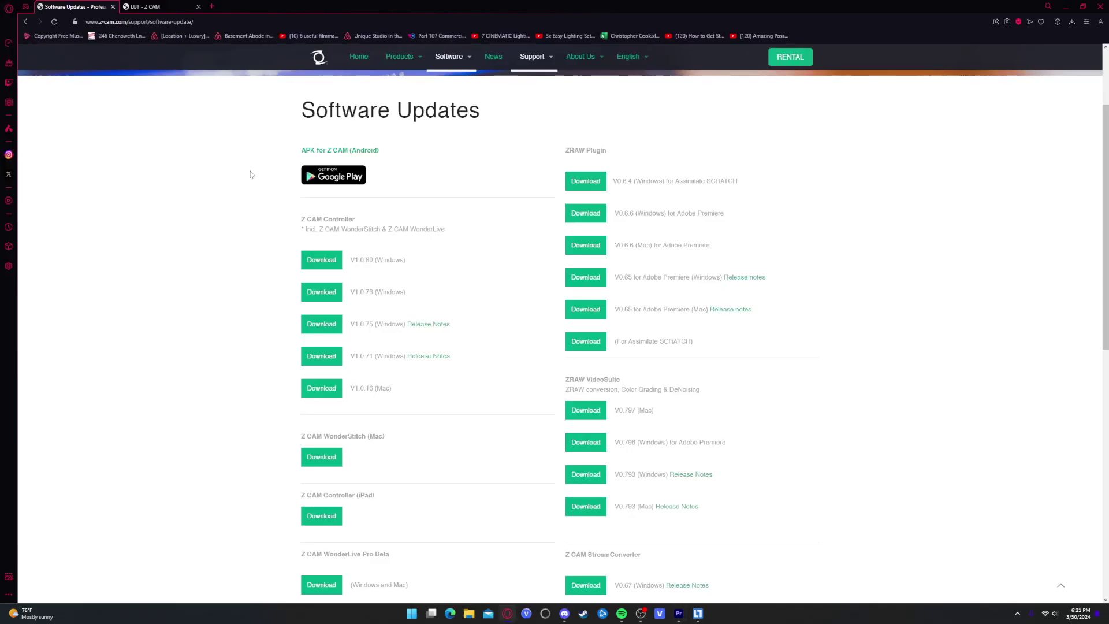
{"action": "left_click", "coordinate": [144, 6]}
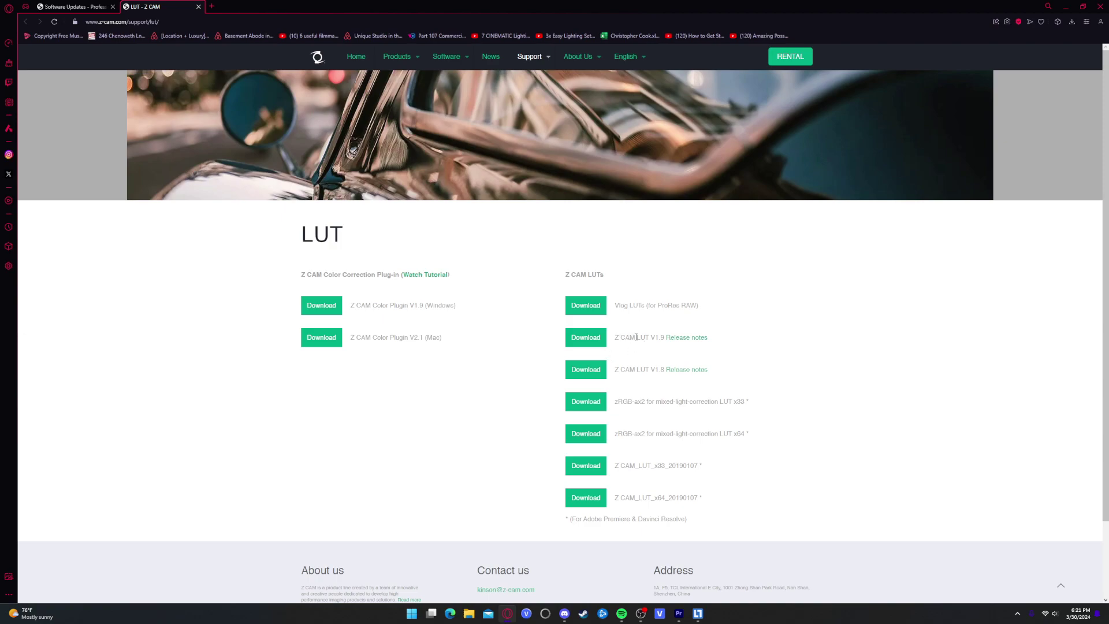
{"action": "left_click_drag", "start_coordinate": [615, 339], "coordinate": [665, 341]}
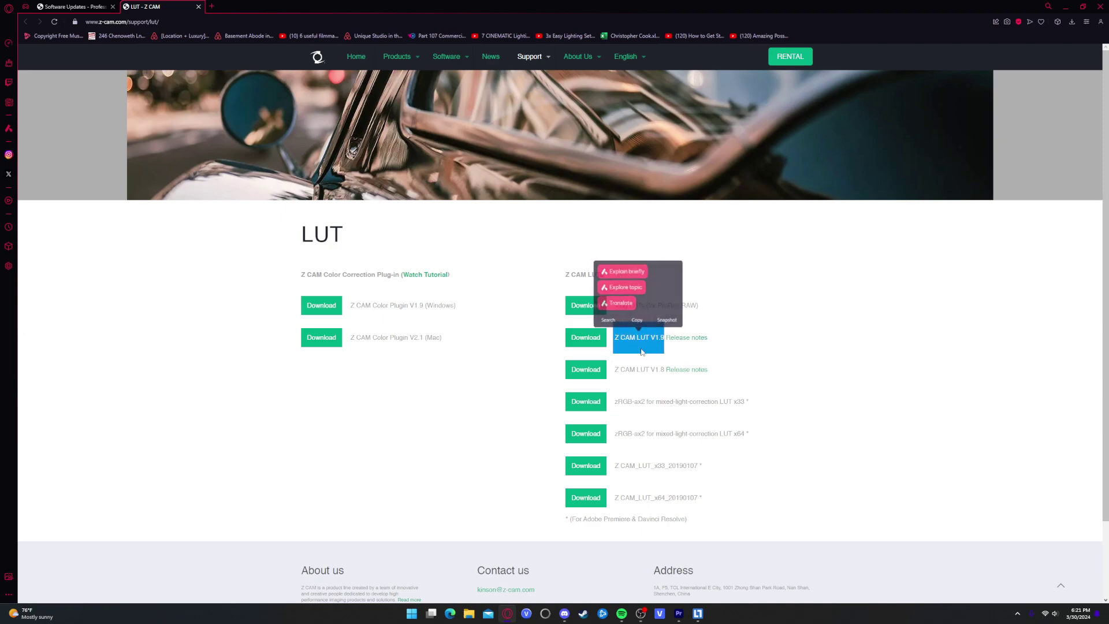
{"action": "left_click", "coordinate": [656, 346]}
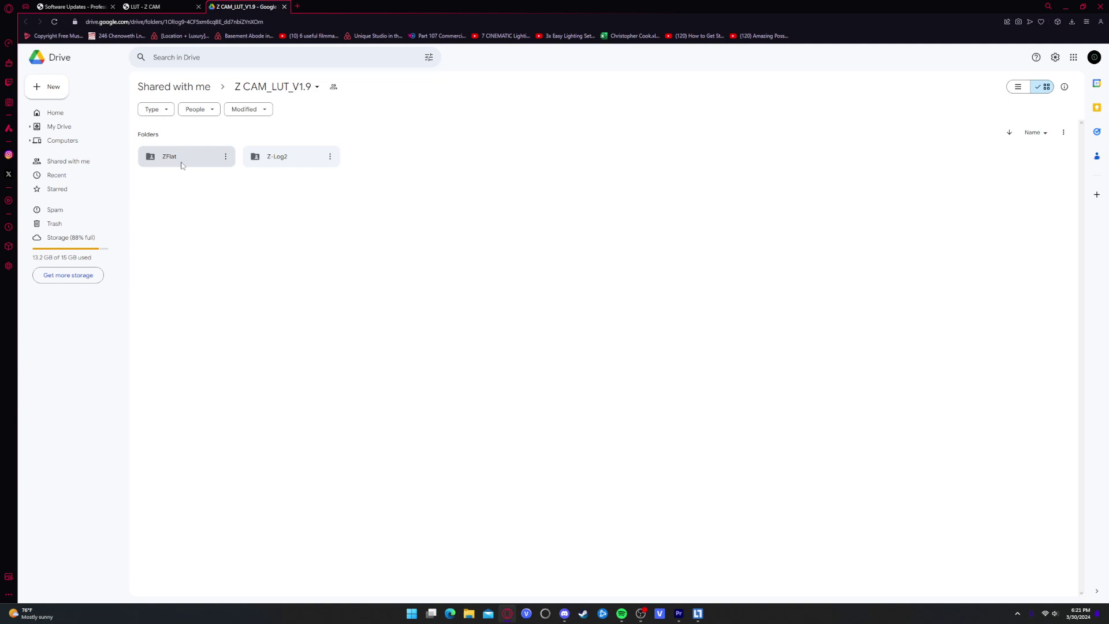
Open the Z-Log2 Drive folder to view its normal and gain variants, then return to Premiere
{"action": "double_click", "coordinate": [291, 156]}
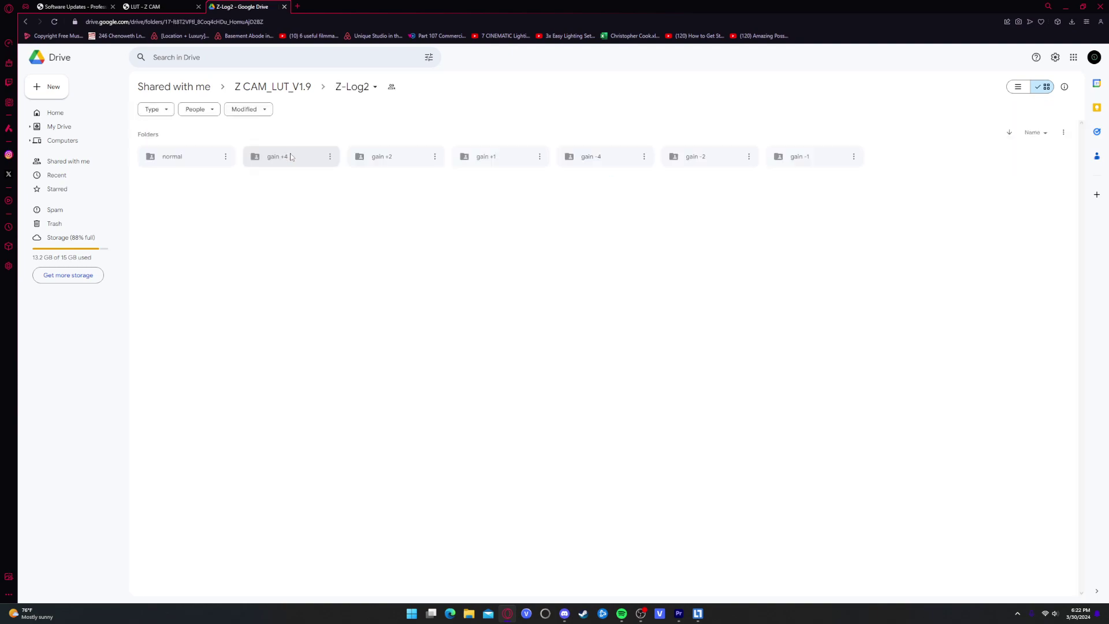
{"action": "left_click", "coordinate": [146, 6]}
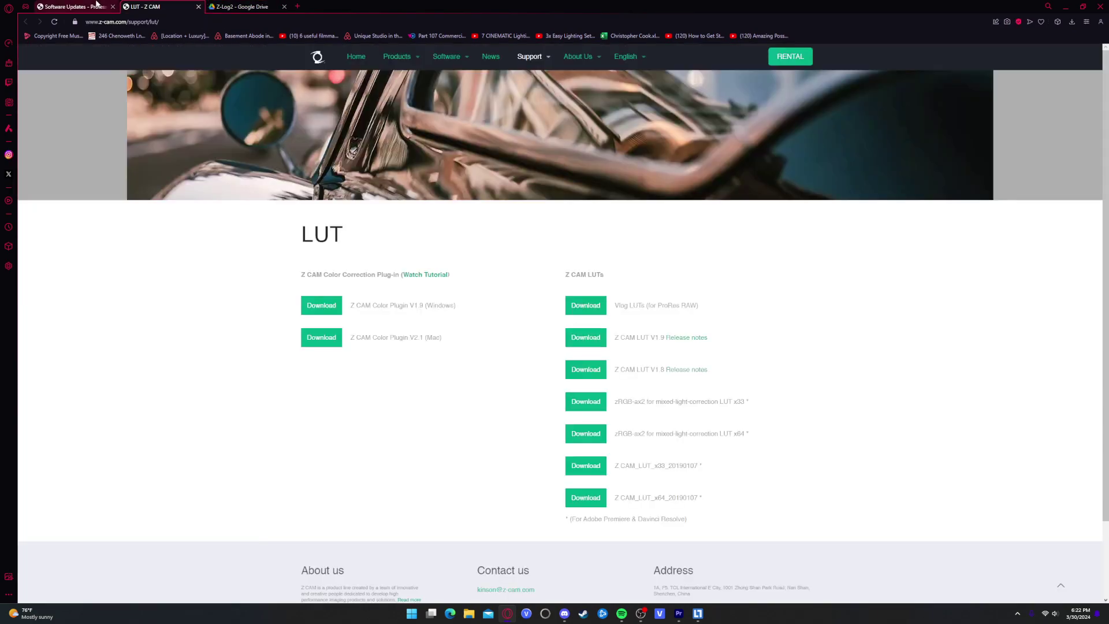
{"action": "left_click", "coordinate": [679, 613]}
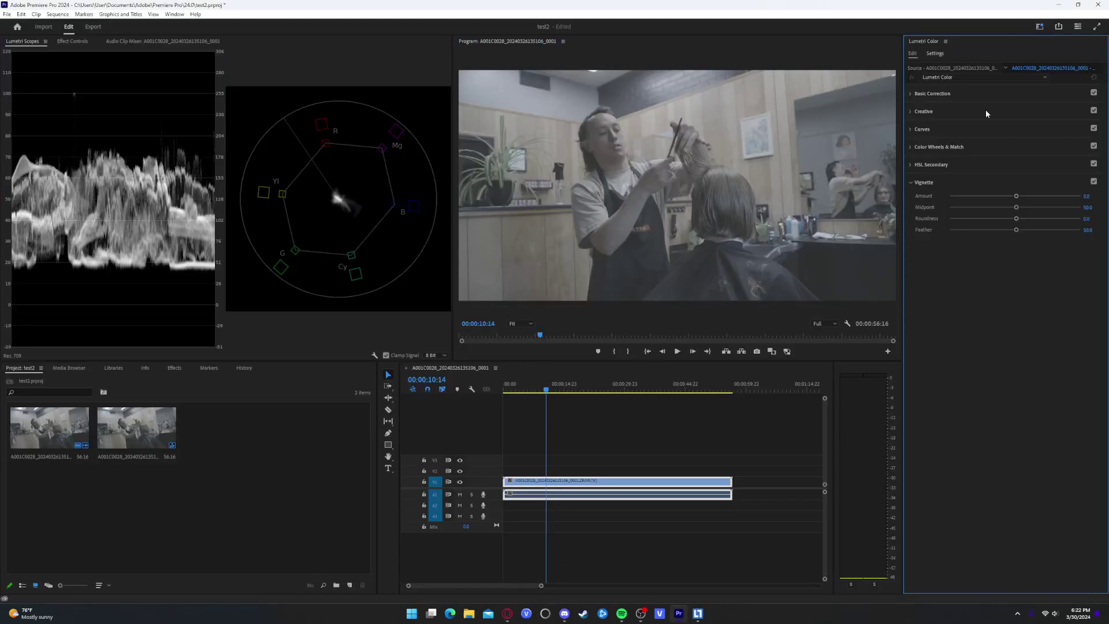
Apply the Panasonic V-Log to Rec.709 LUT from E:\...\luts\Bounce Color folder as input LUT
{"action": "left_click", "coordinate": [929, 94]}
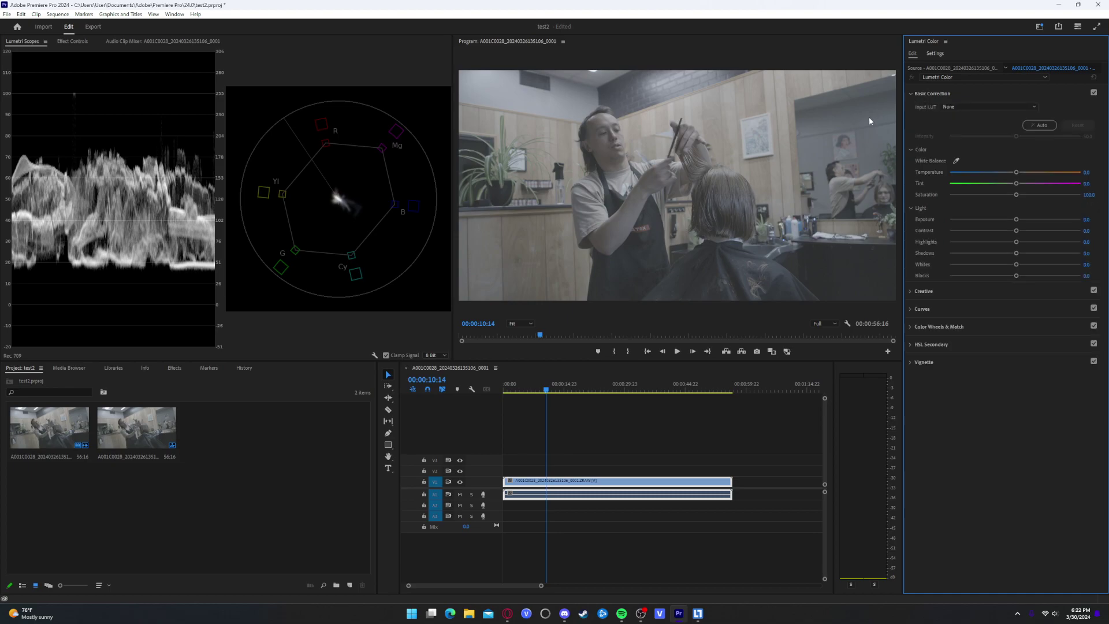
{"action": "left_click", "coordinate": [948, 108]}
{"action": "left_click", "coordinate": [947, 135]}
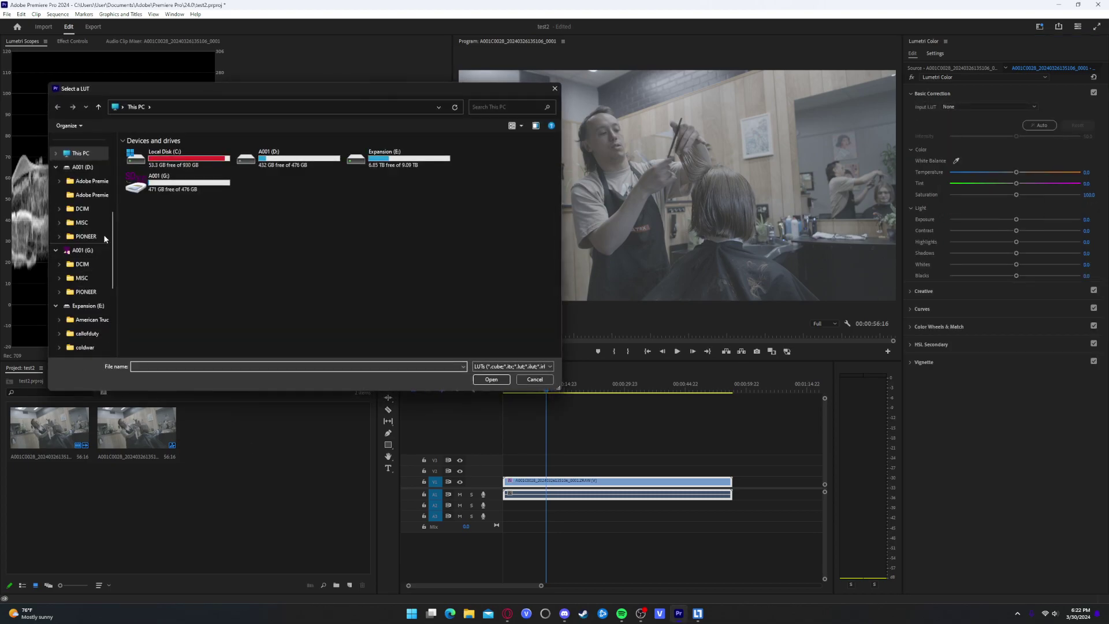
{"action": "double_click", "coordinate": [361, 159]}
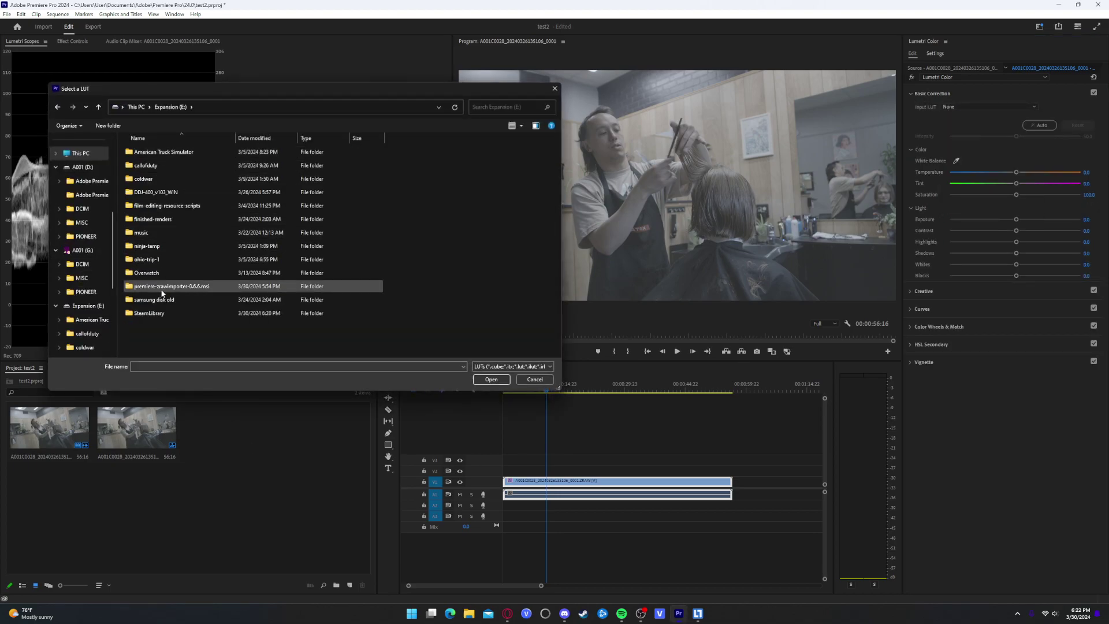
{"action": "left_click", "coordinate": [167, 274]}
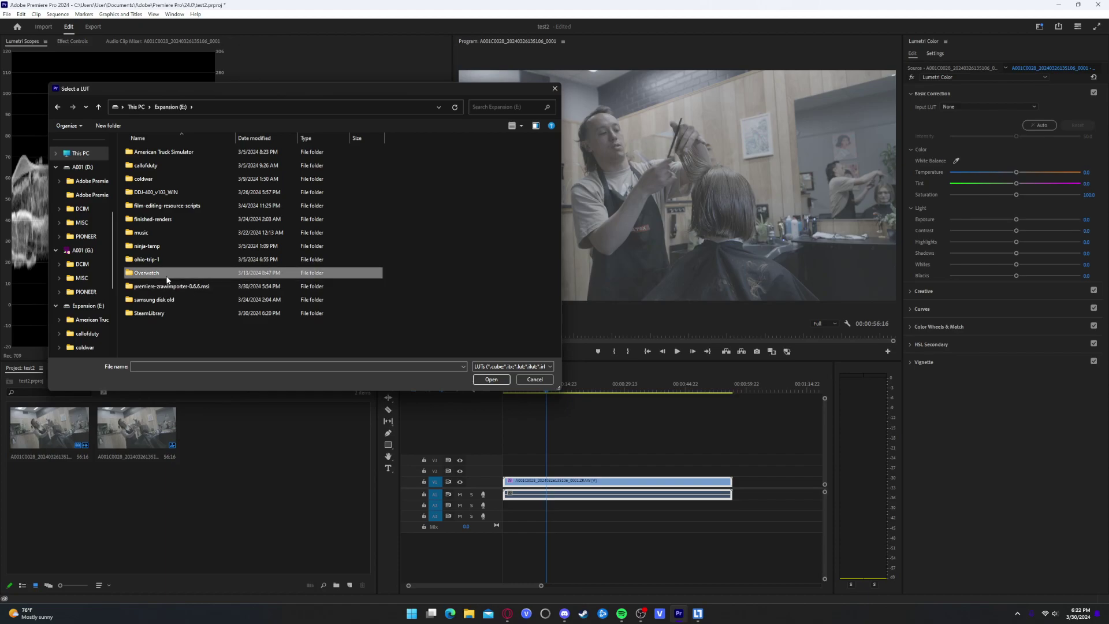
{"action": "double_click", "coordinate": [186, 206]}
{"action": "double_click", "coordinate": [186, 192]}
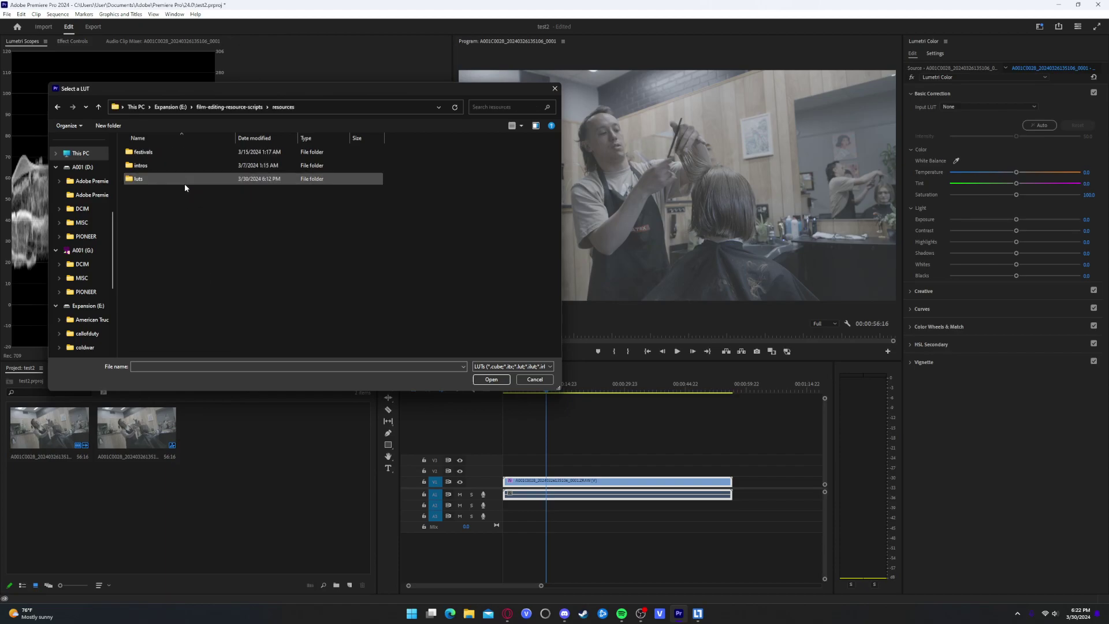
{"action": "double_click", "coordinate": [182, 179]}
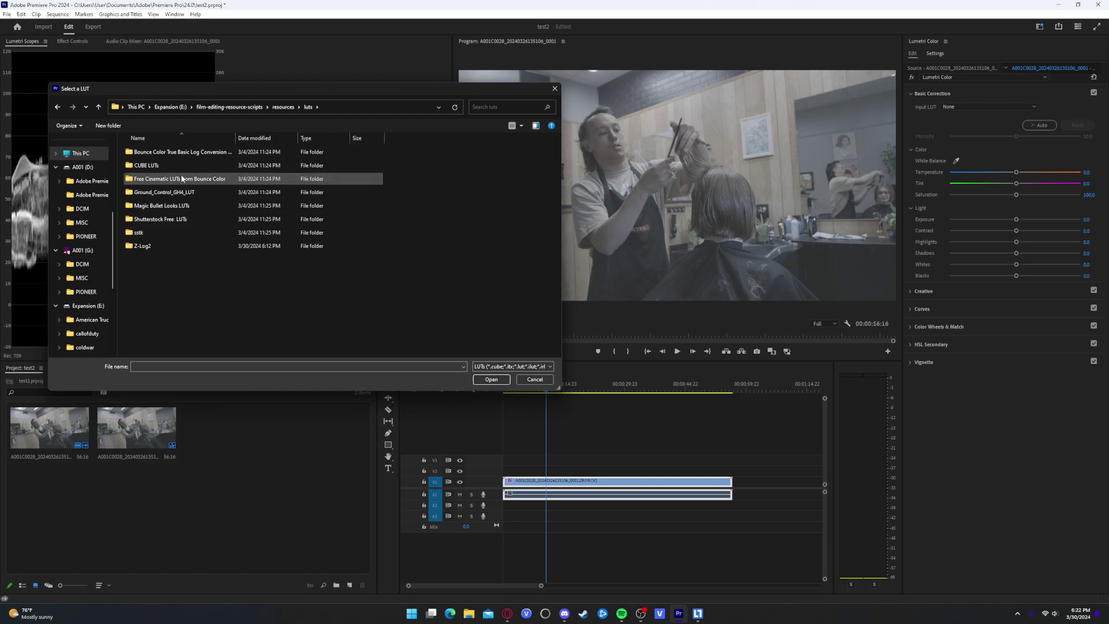
{"action": "double_click", "coordinate": [158, 154]}
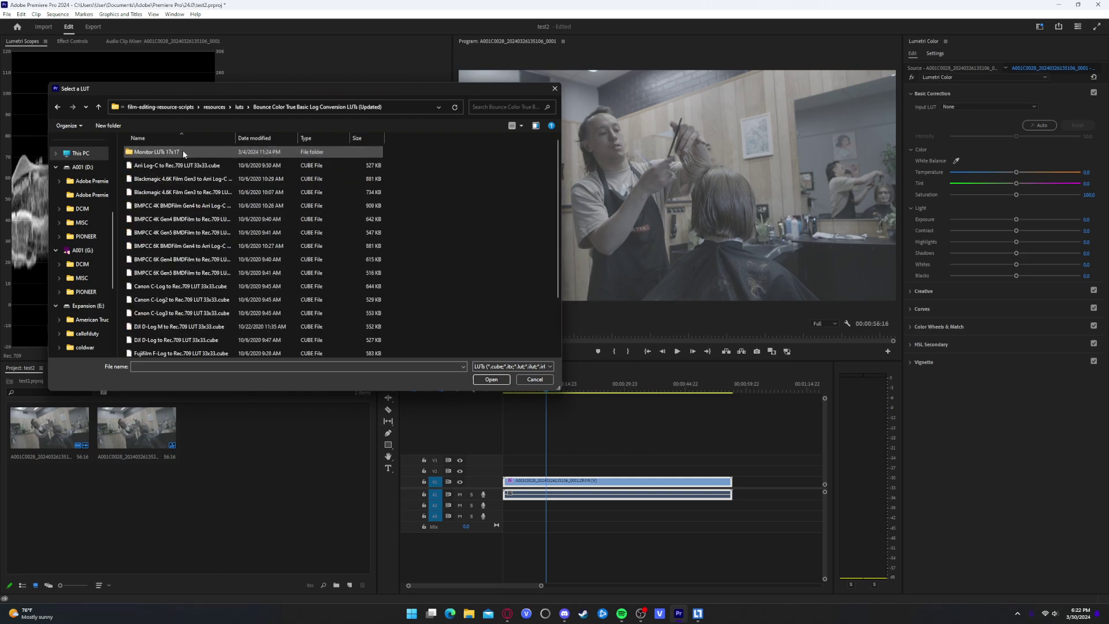
{"action": "scroll", "coordinate": [158, 173], "scroll_direction": "down", "scroll_amount": 2}
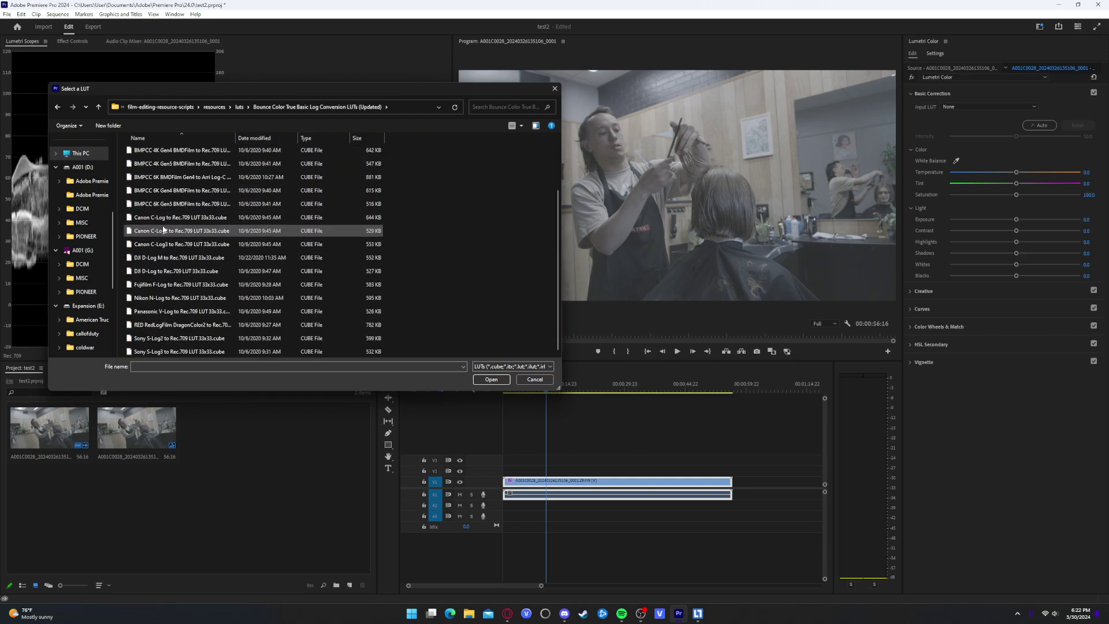
{"action": "double_click", "coordinate": [160, 312]}
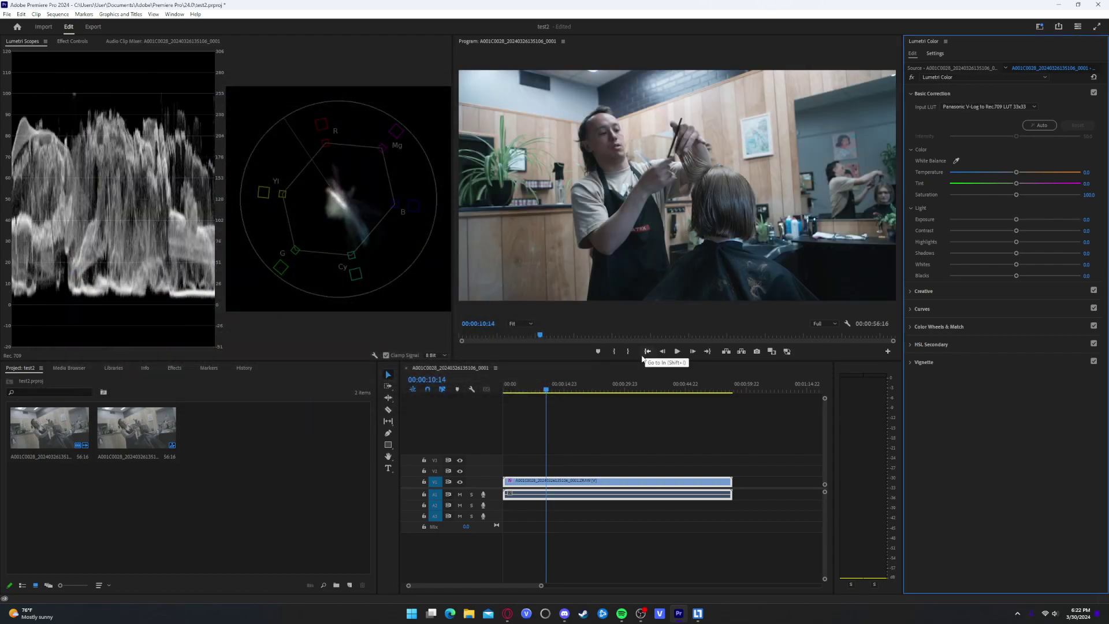
Load zLog2_zRGB-ax2_32.cube from luts\Z-Log2\normal as the clip's input LUT
{"action": "left_click", "coordinate": [1028, 106]}
{"action": "left_click", "coordinate": [972, 134]}
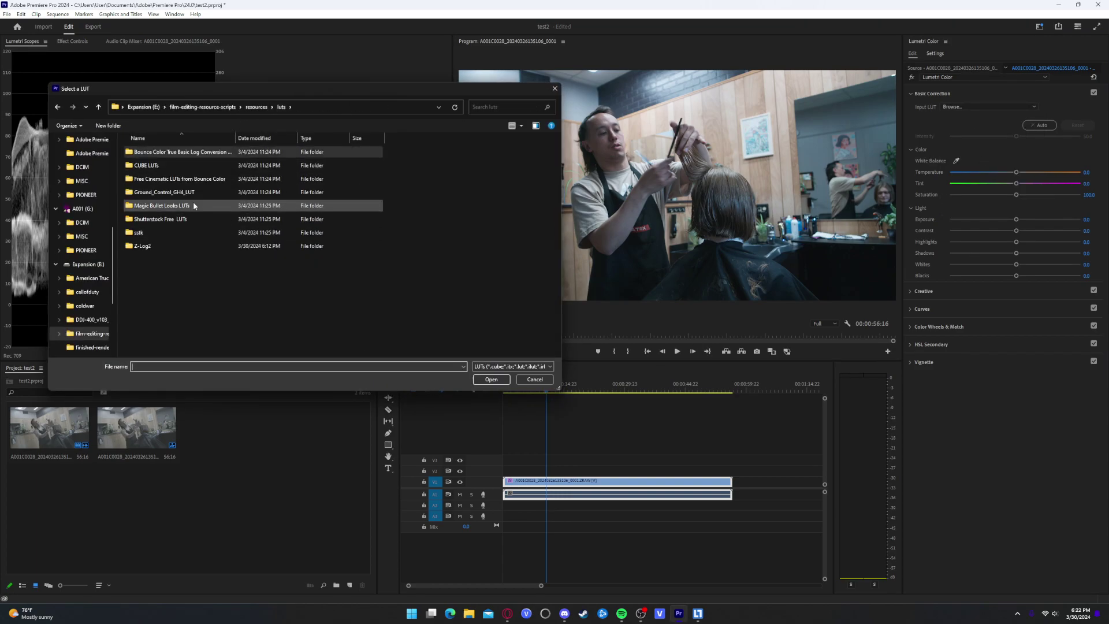
{"action": "double_click", "coordinate": [165, 243]}
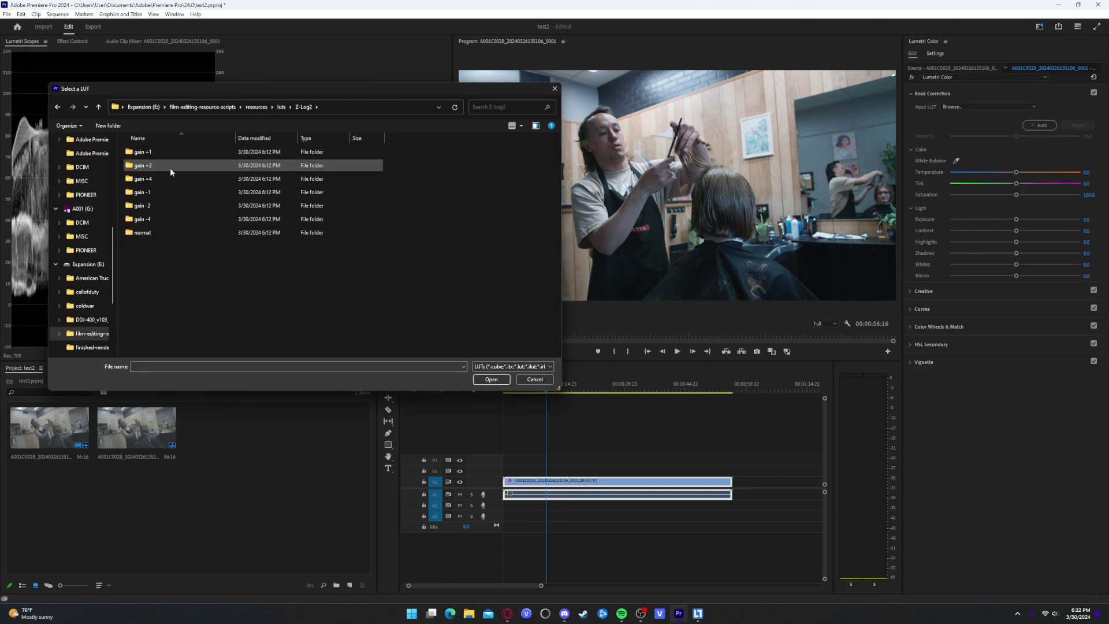
{"action": "double_click", "coordinate": [145, 232]}
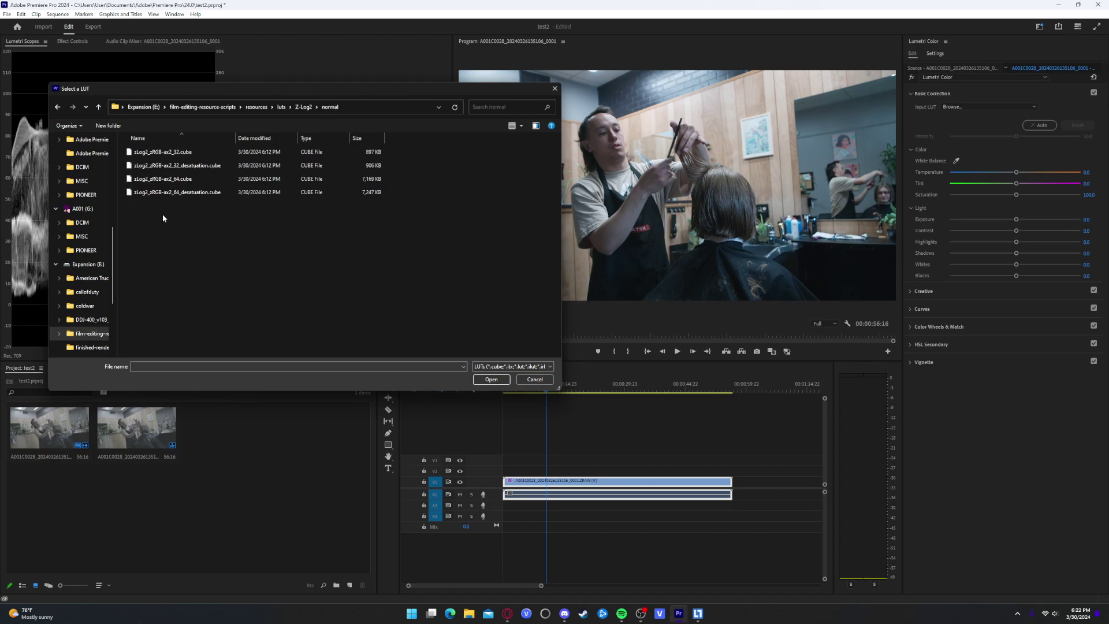
{"action": "left_click", "coordinate": [210, 154]}
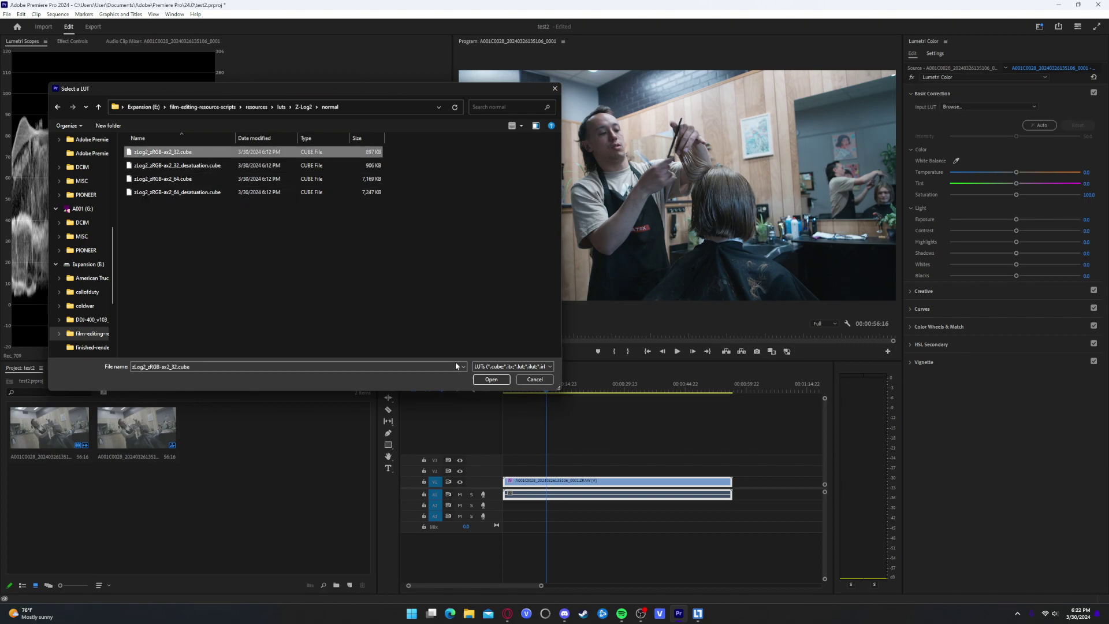
{"action": "left_click", "coordinate": [488, 378]}
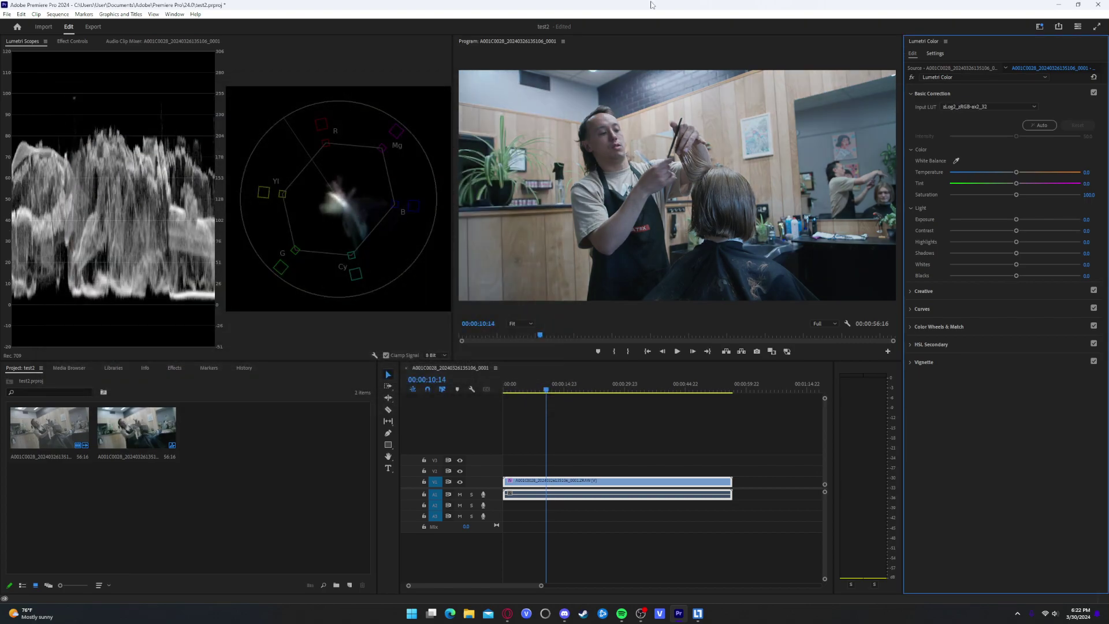
Load the desaturation variant of the Z-Log2 LUT as the input LUT
{"action": "left_click", "coordinate": [1005, 106]}
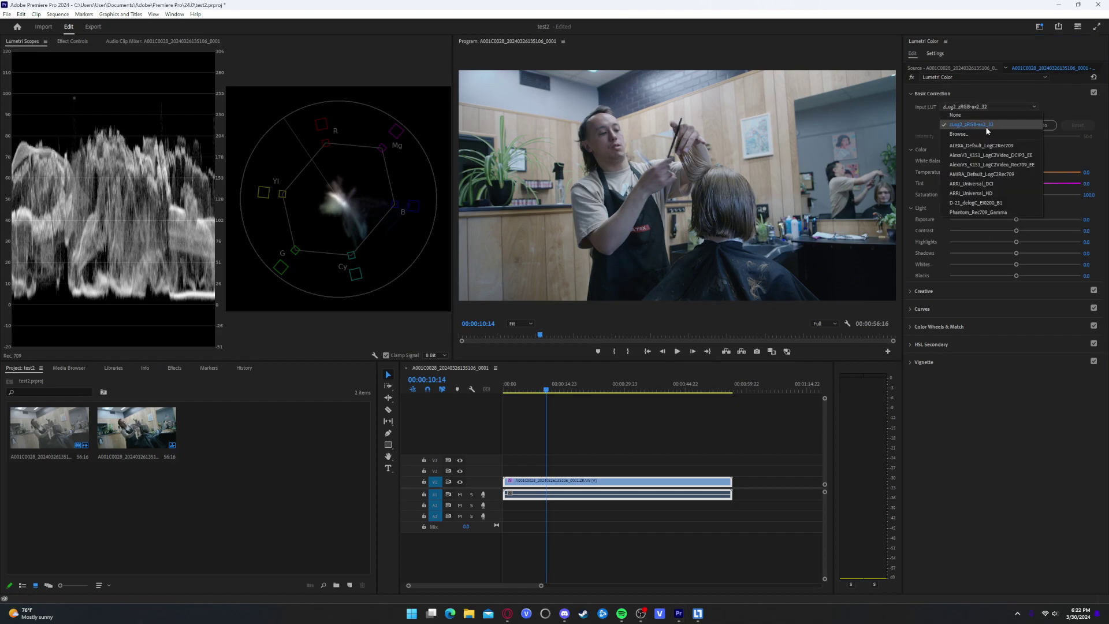
{"action": "left_click", "coordinate": [982, 133]}
{"action": "double_click", "coordinate": [341, 167]}
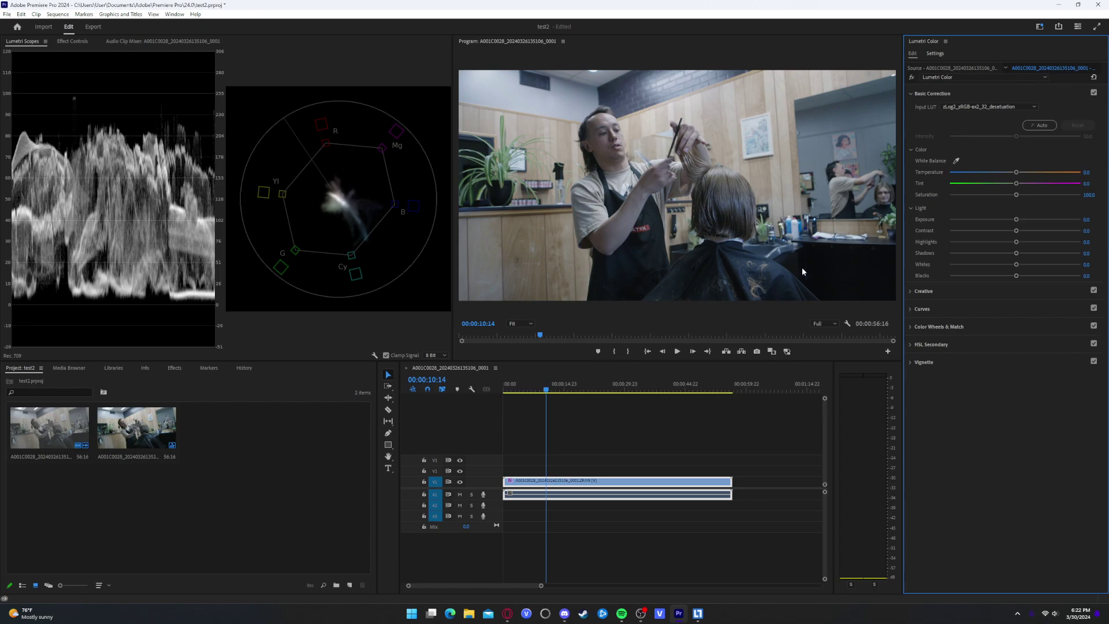
Try the Z-Log2 gain +4 LUT, then set the Input LUT back to None
{"action": "left_click", "coordinate": [958, 109]}
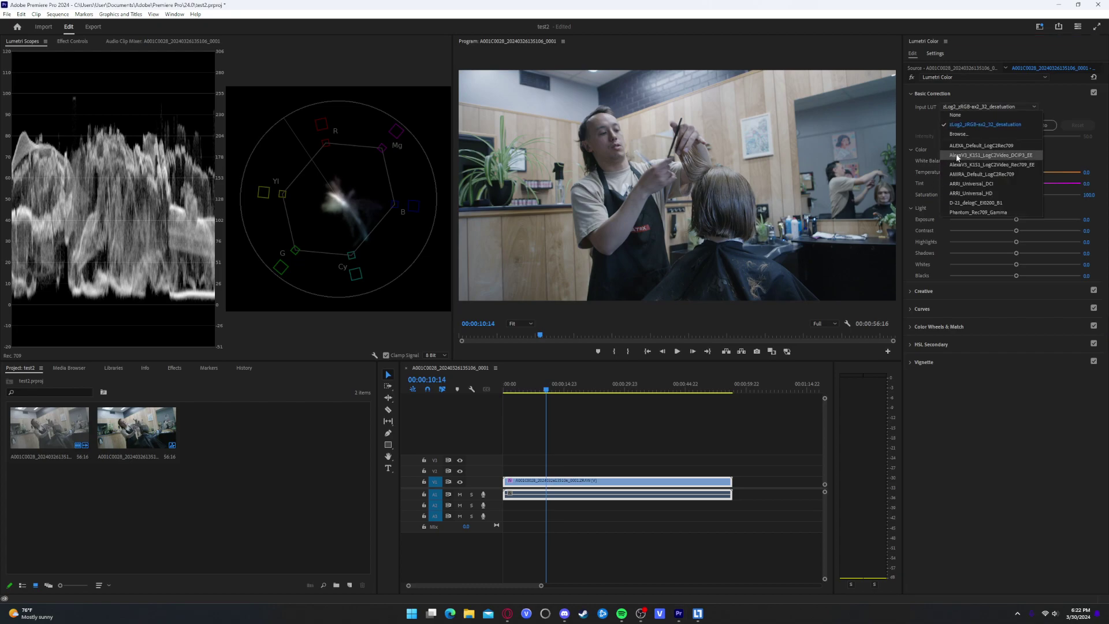
{"action": "left_click", "coordinate": [967, 135]}
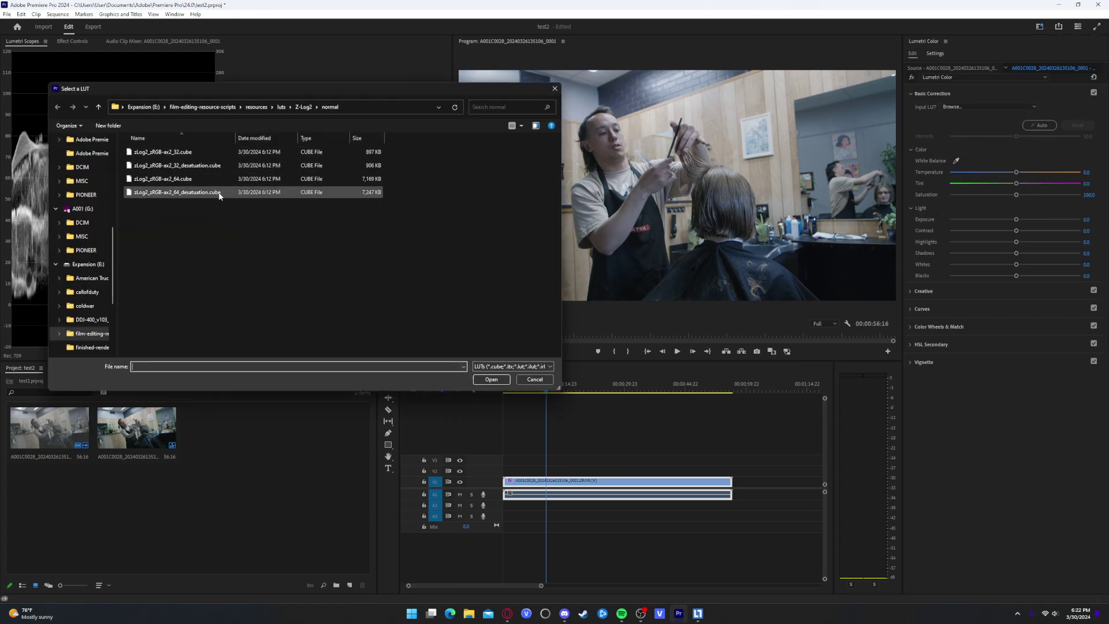
{"action": "left_click", "coordinate": [303, 107]}
{"action": "double_click", "coordinate": [190, 180]}
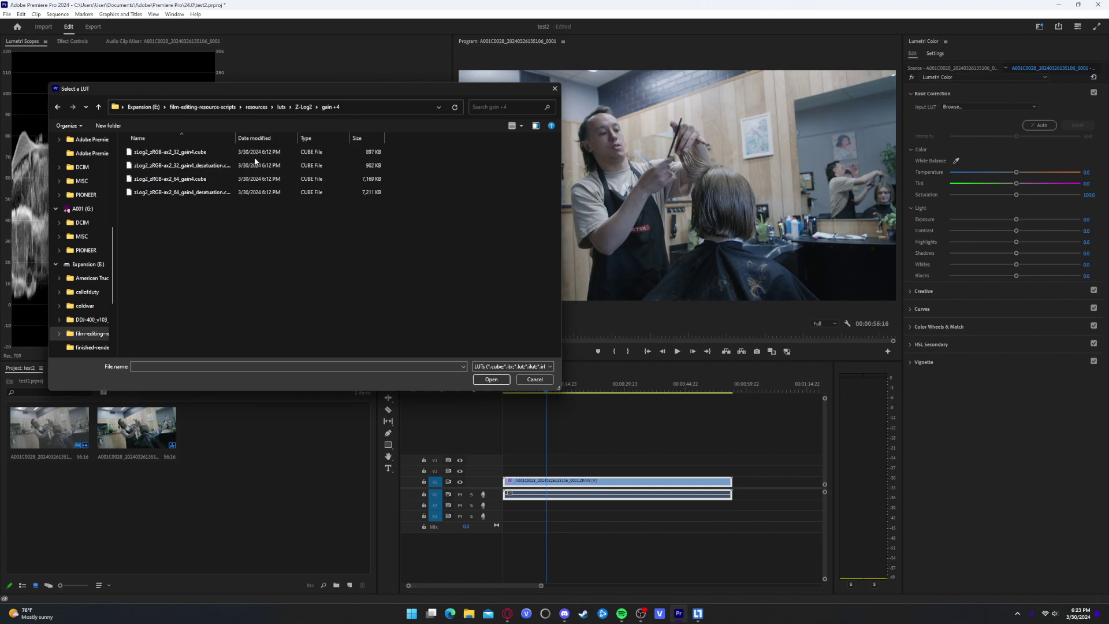
{"action": "left_click", "coordinate": [240, 152]}
{"action": "left_click", "coordinate": [491, 379]}
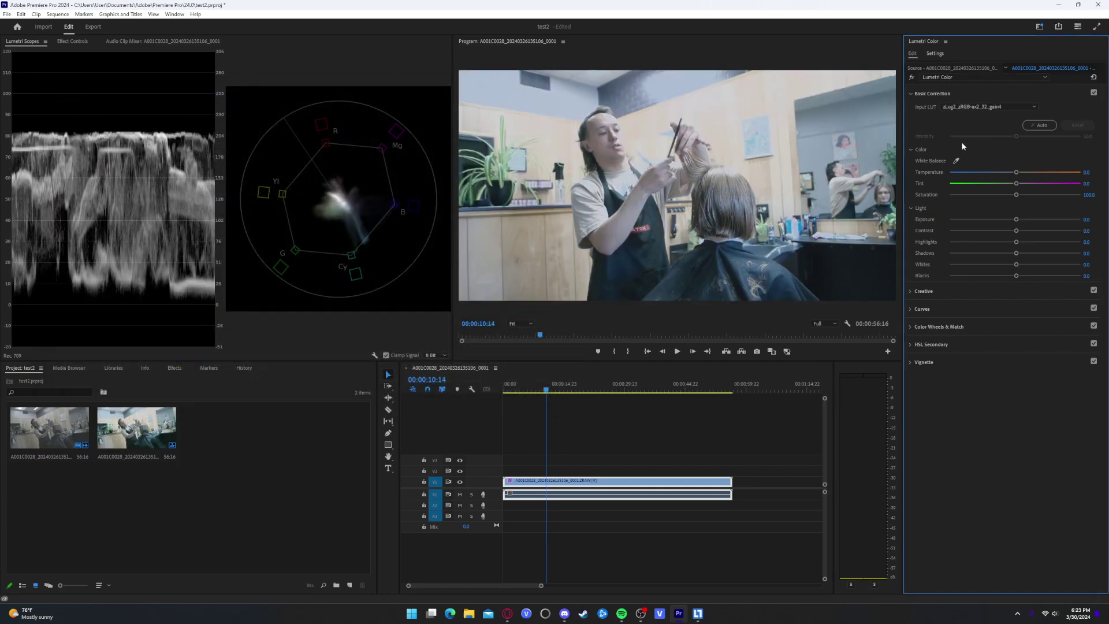
{"action": "left_click", "coordinate": [990, 108]}
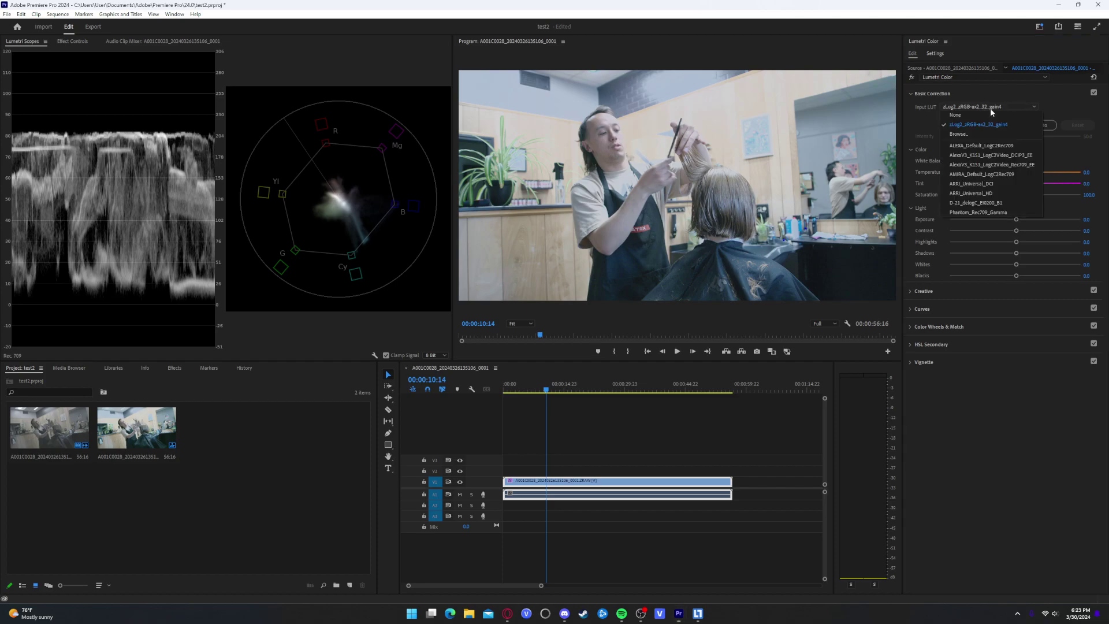
{"action": "left_click", "coordinate": [961, 116]}
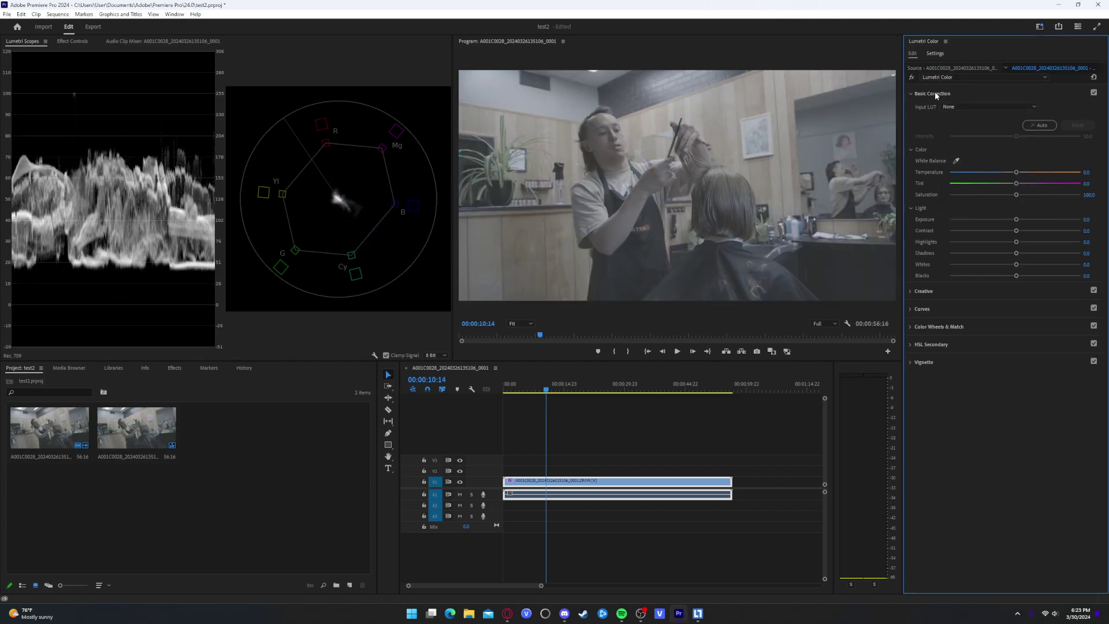
Collapse Lumetri Basic Correction and bring up the Effects browser
{"action": "left_click", "coordinate": [953, 108]}
{"action": "left_click", "coordinate": [961, 118]}
{"action": "left_click", "coordinate": [941, 93]}
{"action": "left_click", "coordinate": [279, 516]}
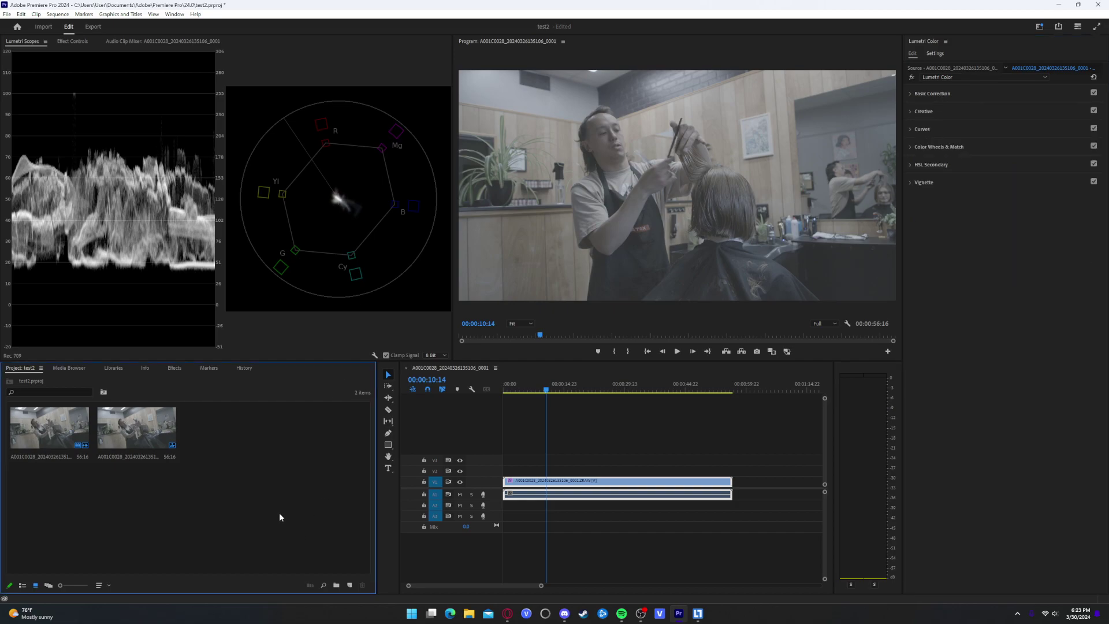
{"action": "left_click", "coordinate": [170, 368]}
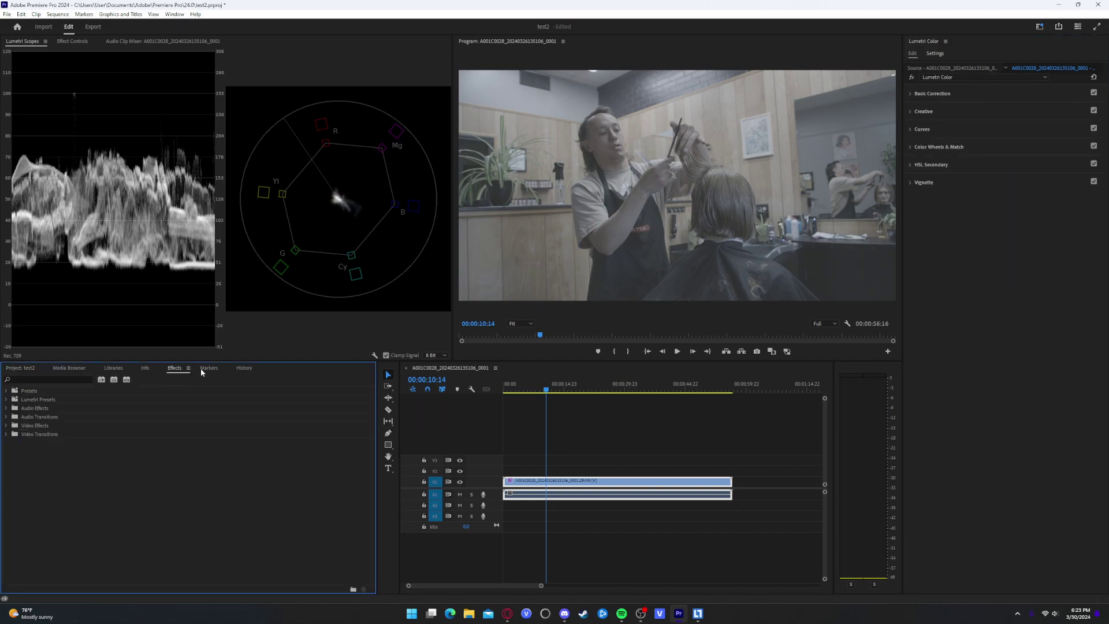
Search effects for 'color' and drag Z CAM > ZlogColor onto the V1 barbershop clip
{"action": "left_click", "coordinate": [58, 381]}
{"action": "type", "text": "zo"}
{"action": "key", "text": "BackSpace"}
{"action": "key", "text": "BackSpace"}
{"action": "type", "text": "z"}
{"action": "key", "text": "BackSpace"}
{"action": "type", "text": "z"}
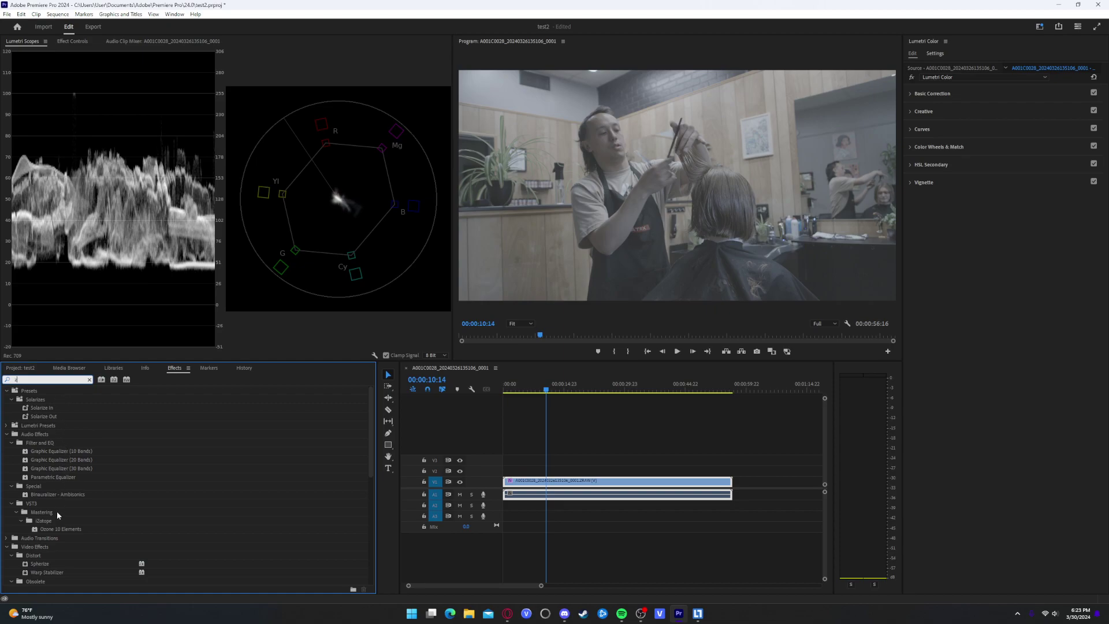
{"action": "key", "text": "BackSpace"}
{"action": "type", "text": "color"}
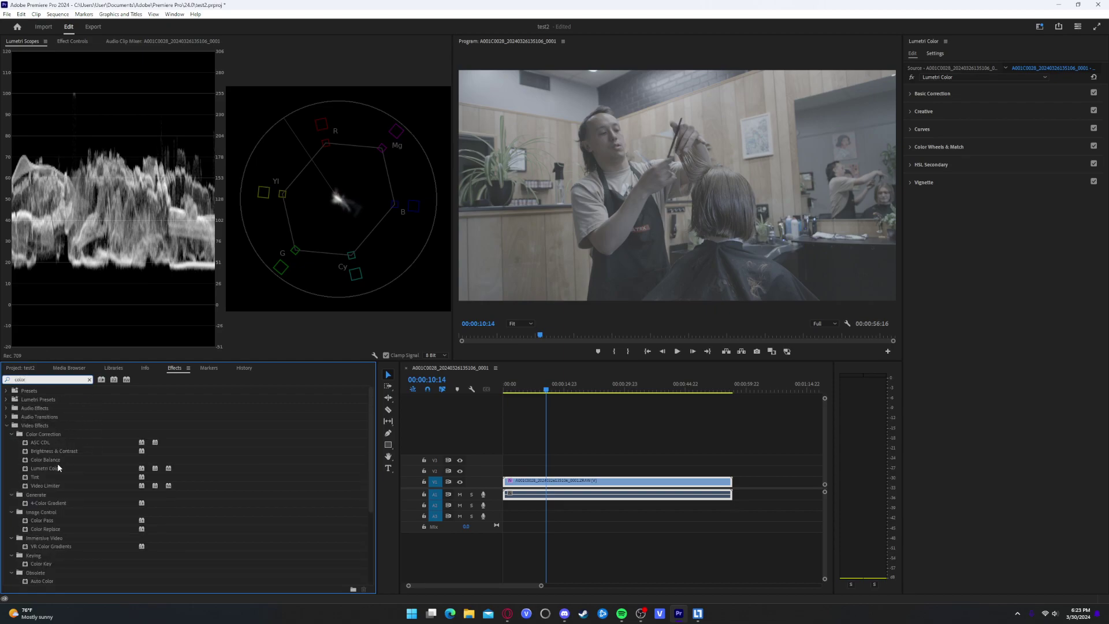
{"action": "scroll", "coordinate": [58, 463], "scroll_direction": "down", "scroll_amount": 3}
{"action": "scroll", "coordinate": [63, 471], "scroll_direction": "down", "scroll_amount": 4}
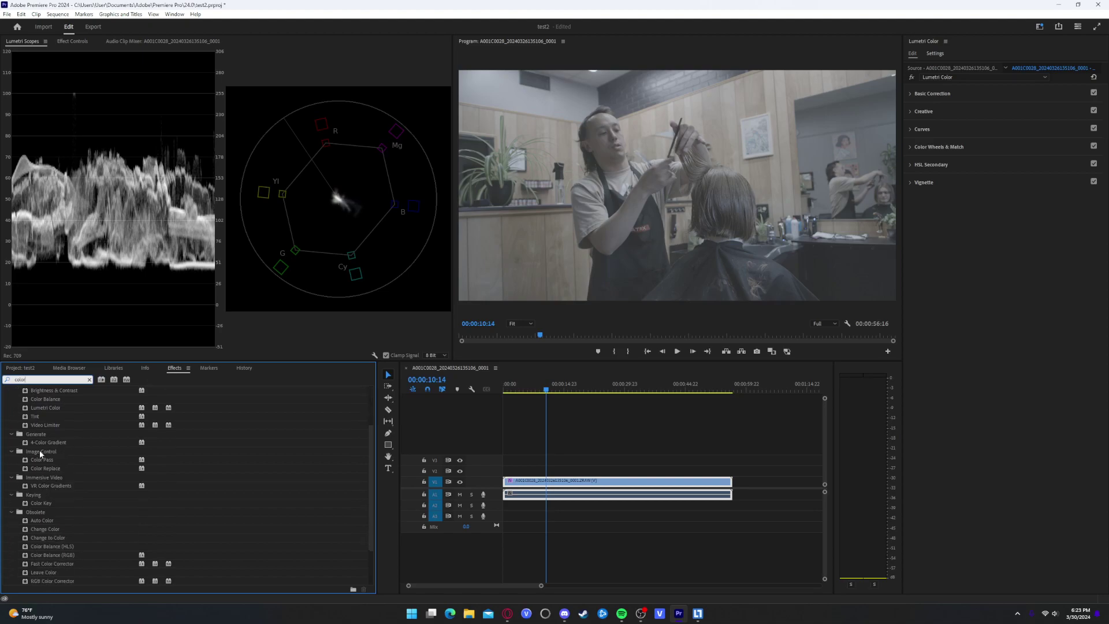
{"action": "scroll", "coordinate": [55, 519], "scroll_direction": "down", "scroll_amount": 6}
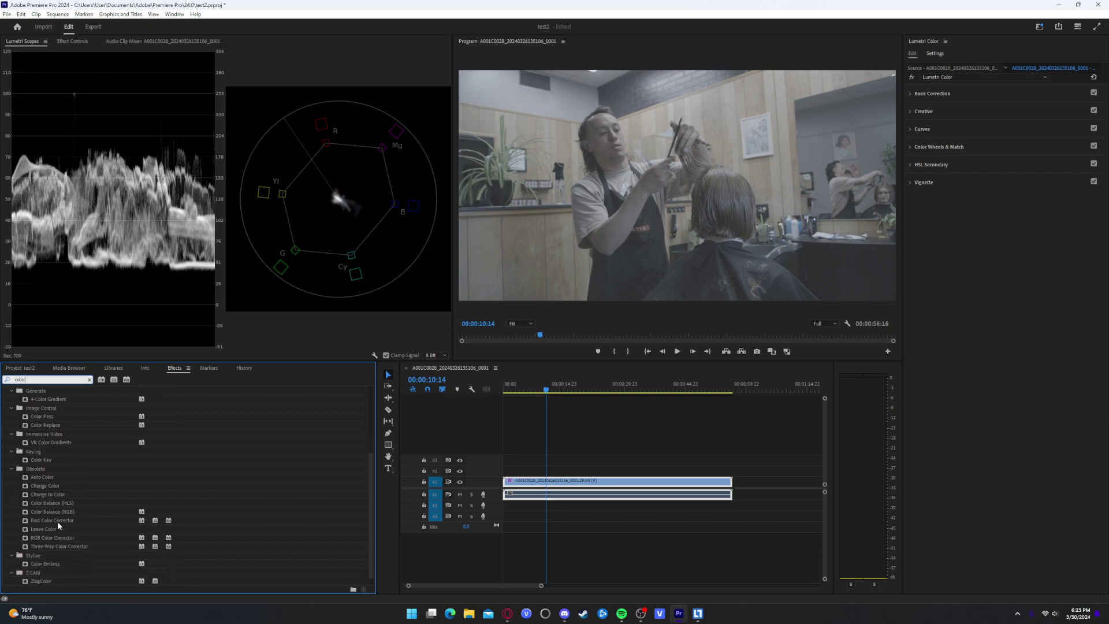
{"action": "left_click", "coordinate": [29, 572]}
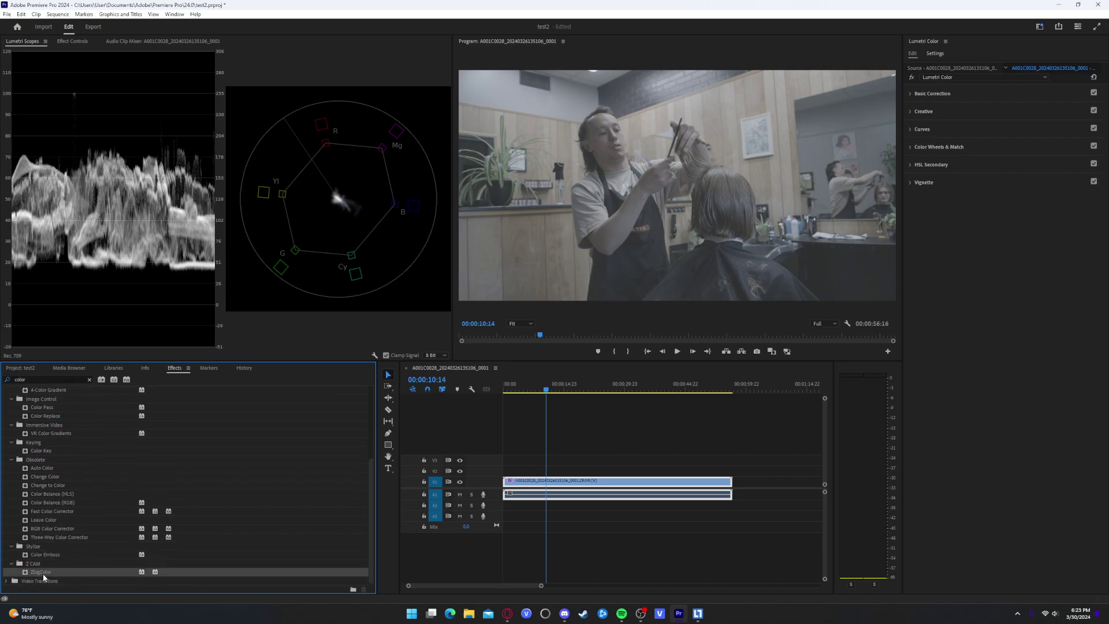
{"action": "left_click_drag", "start_coordinate": [44, 576], "coordinate": [552, 488]}
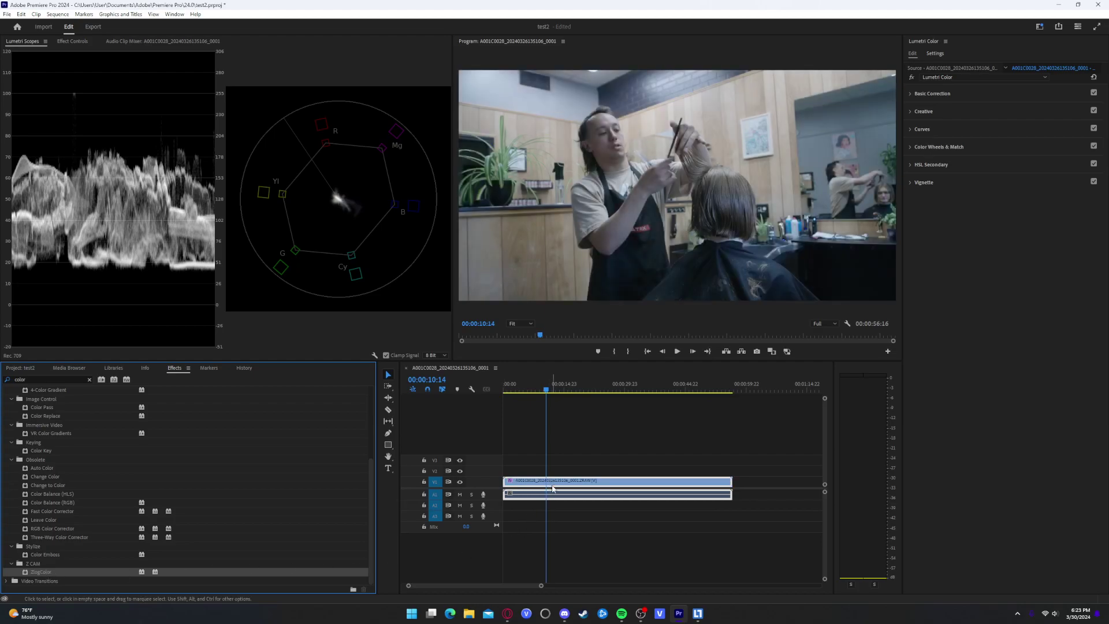
Collapse the Video Effects folder and the ZlogColor parameters in Effect Controls
{"action": "scroll", "coordinate": [58, 488], "scroll_direction": "up", "scroll_amount": 5}
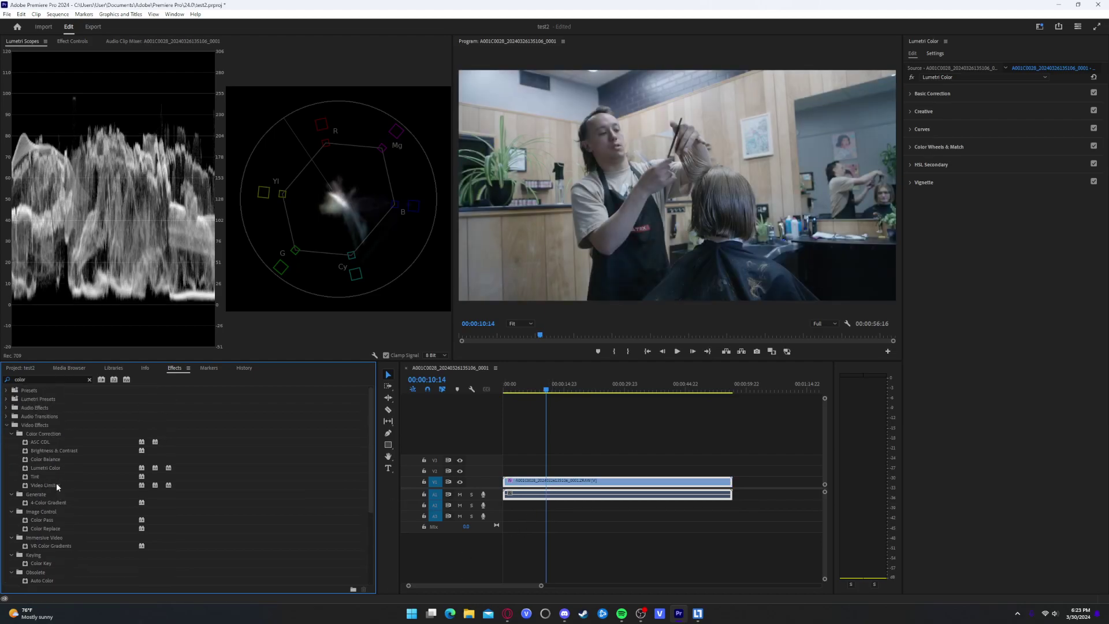
{"action": "left_click", "coordinate": [6, 425]}
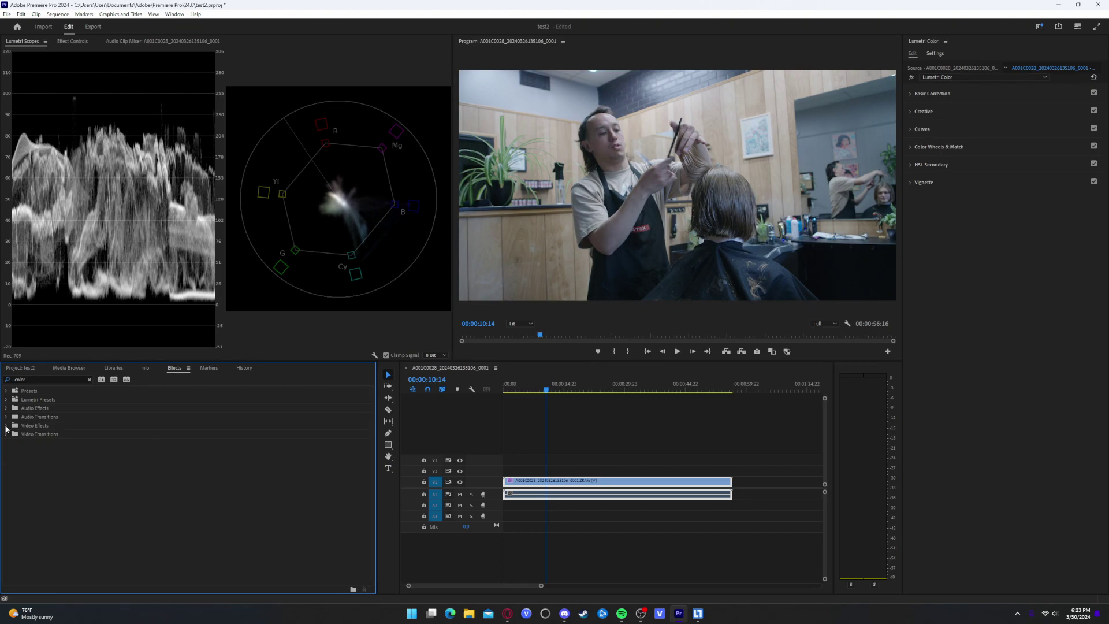
{"action": "left_click", "coordinate": [70, 41]}
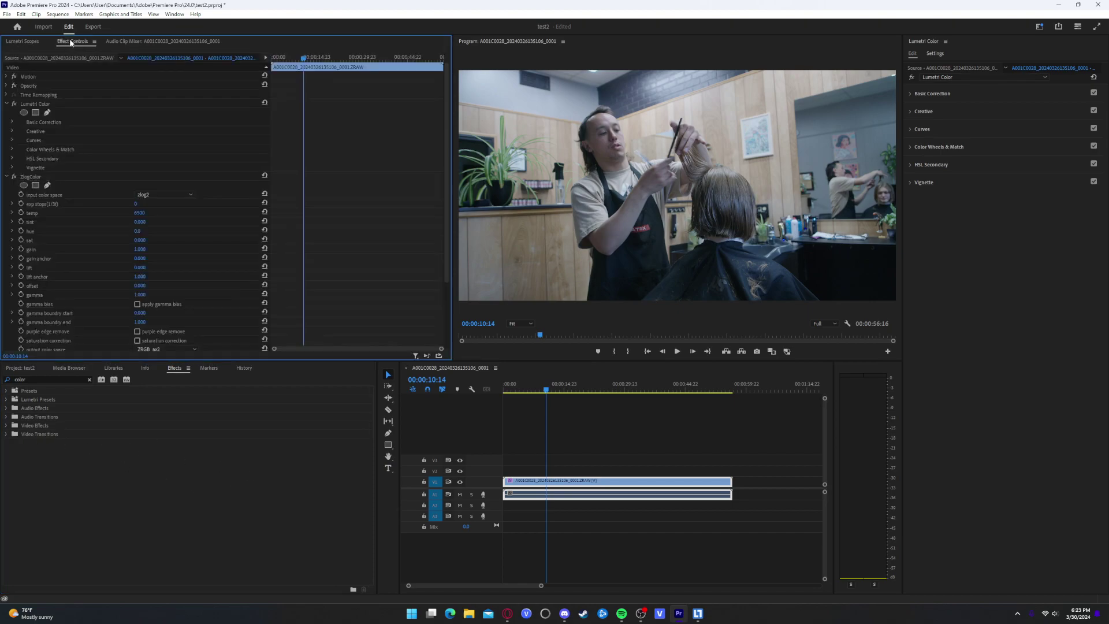
{"action": "left_click", "coordinate": [40, 176]}
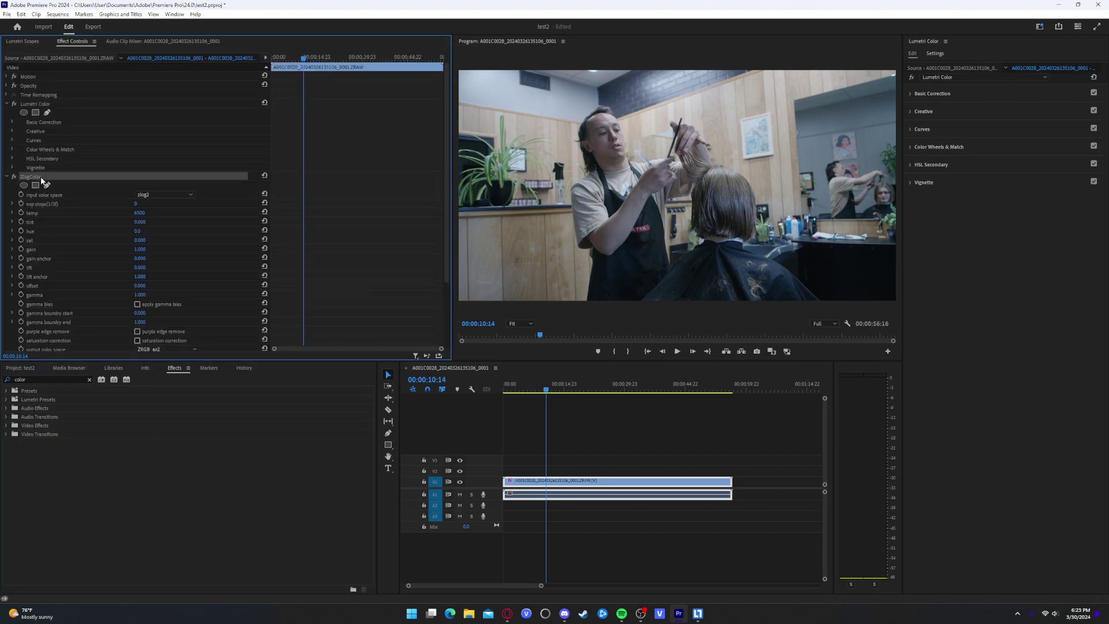
{"action": "left_click", "coordinate": [7, 176]}
Toggle the ZlogColor fx off and expand Lumetri Basic Correction
{"action": "right_click", "coordinate": [31, 179]}
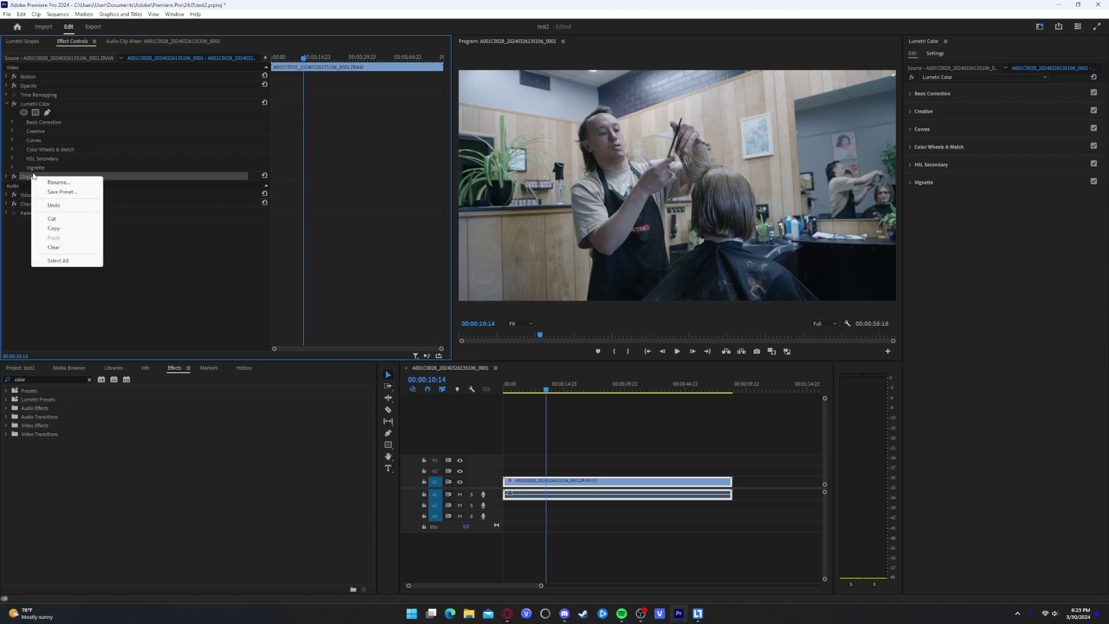
{"action": "left_click", "coordinate": [21, 181]}
{"action": "left_click", "coordinate": [15, 176]}
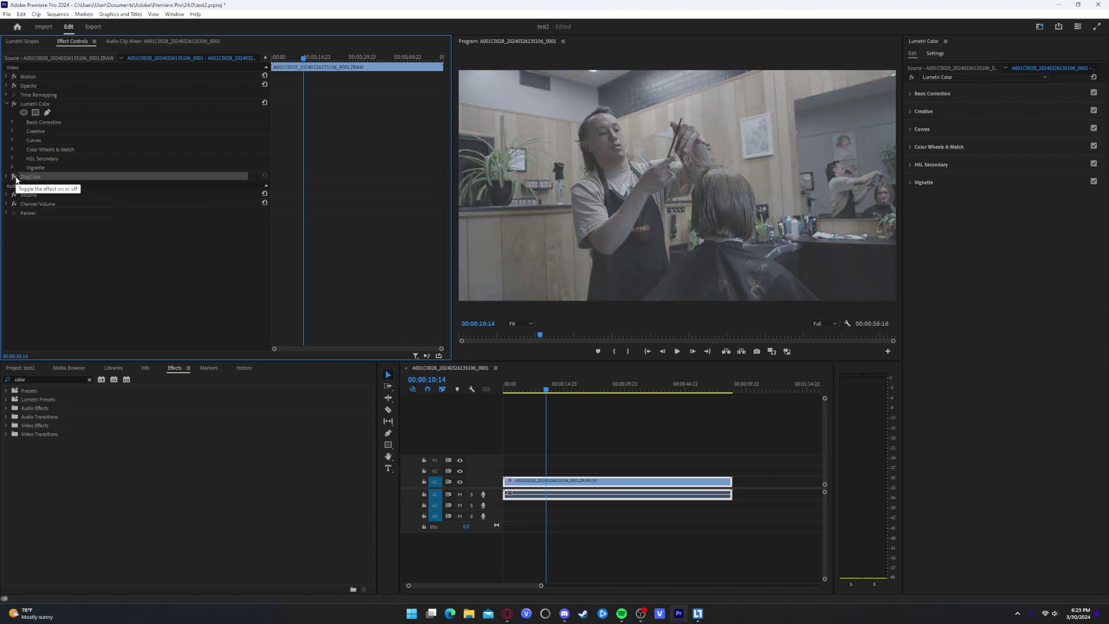
{"action": "left_click", "coordinate": [932, 93]}
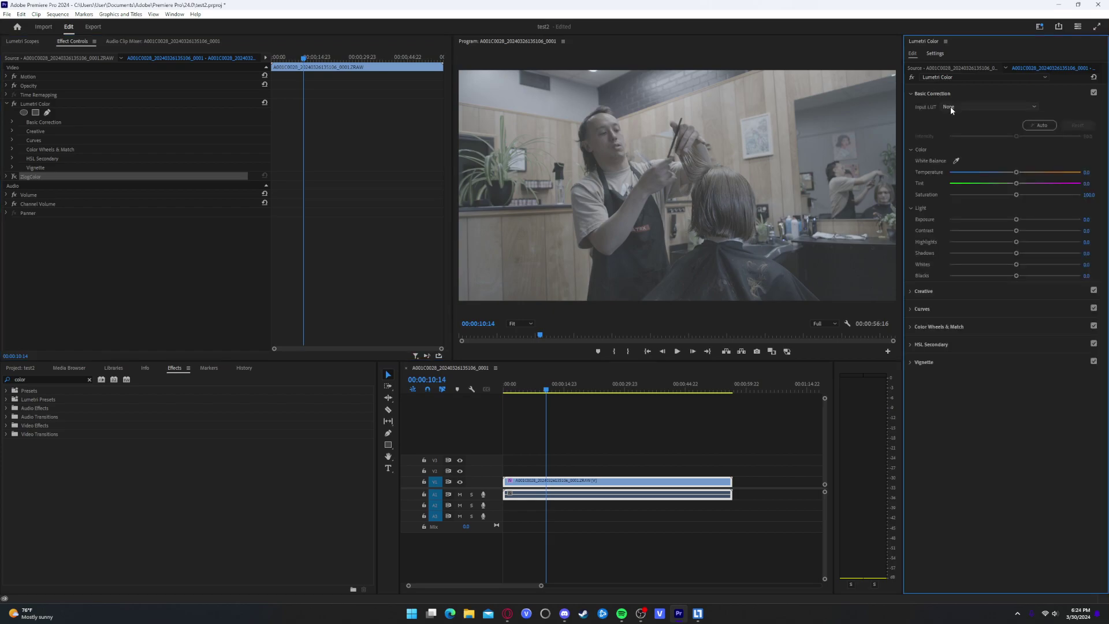
Load the Panasonic V-Log to Rec.709 LUT from luts > Bounce Color as the Input LUT
{"action": "left_click", "coordinate": [950, 106]}
{"action": "left_click", "coordinate": [965, 135]}
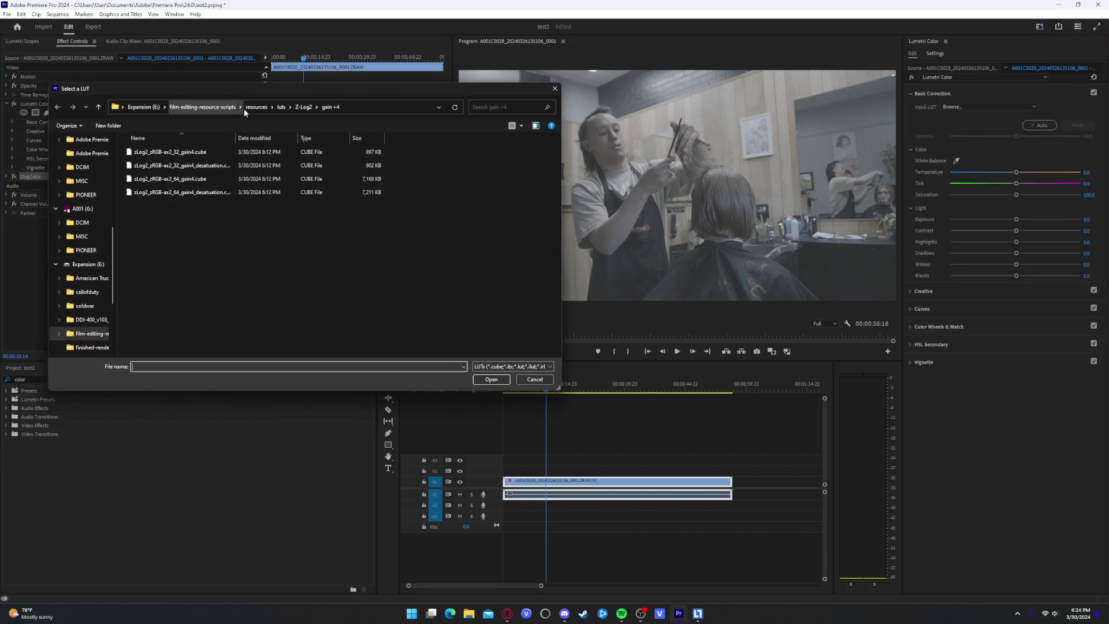
{"action": "left_click", "coordinate": [281, 106]}
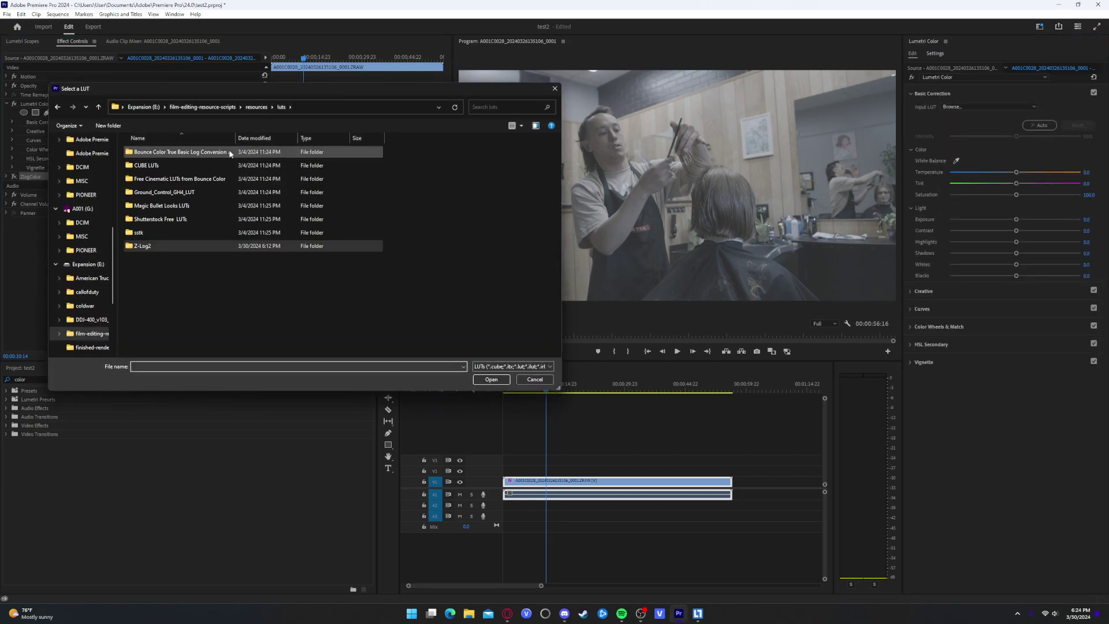
{"action": "double_click", "coordinate": [179, 152]}
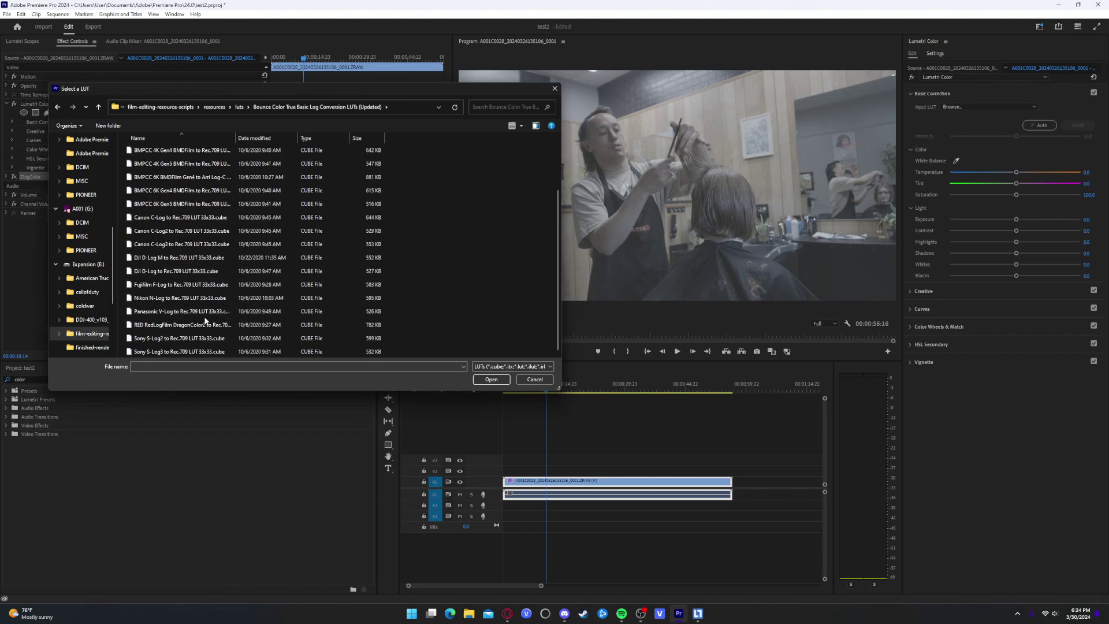
{"action": "double_click", "coordinate": [205, 313]}
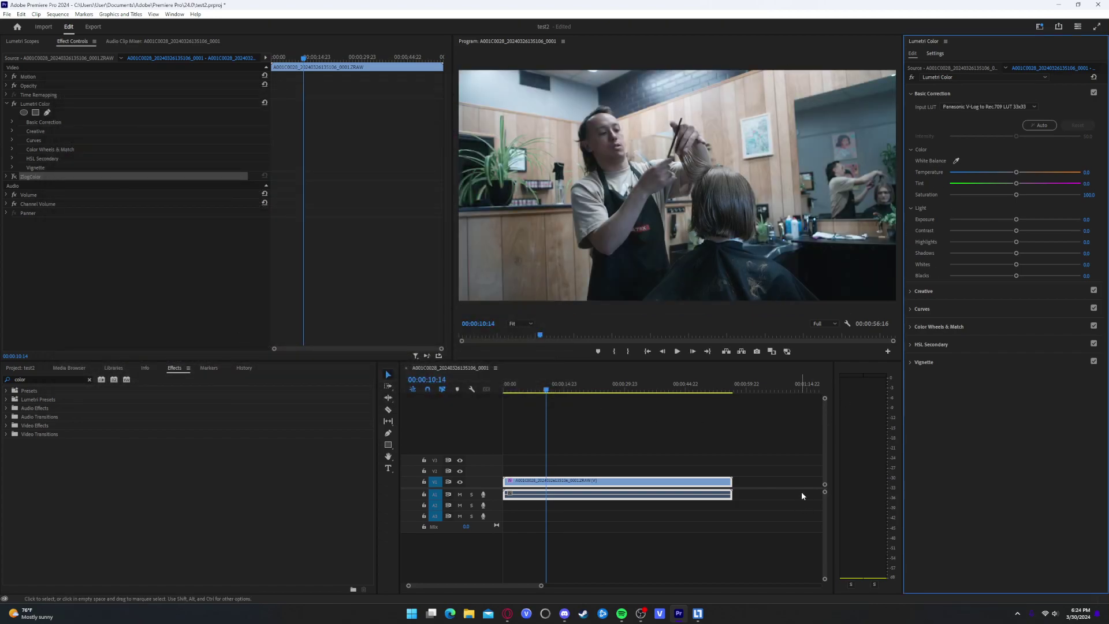
Compare the LUT against ZlogColor by toggling both, leaving Basic Correction disabled
{"action": "left_click", "coordinate": [1093, 92]}
{"action": "left_click", "coordinate": [14, 177]}
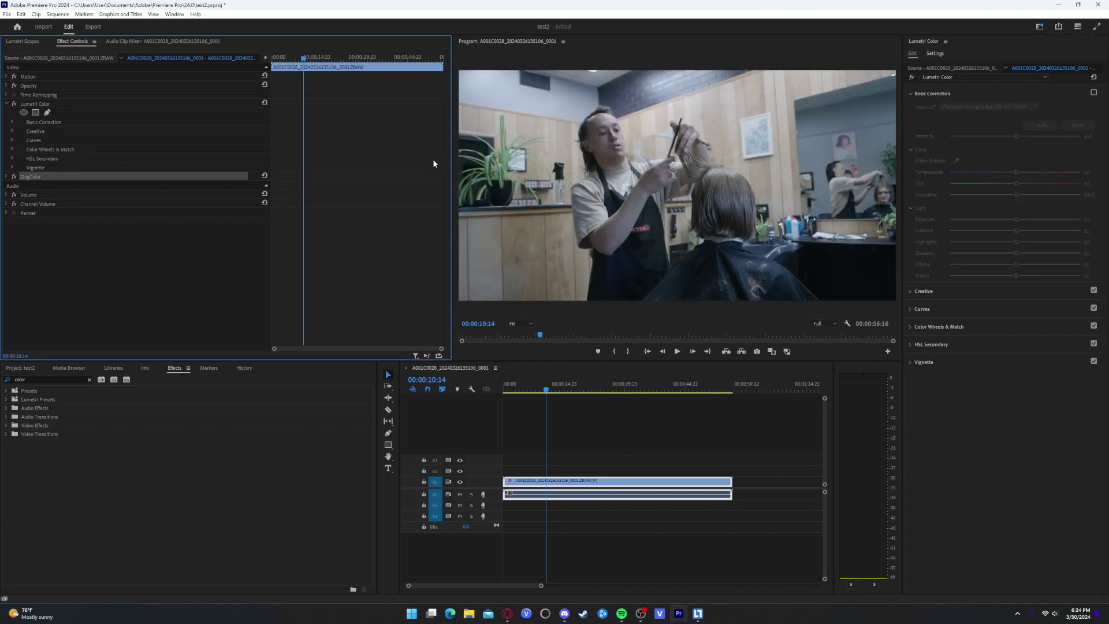
{"action": "left_click", "coordinate": [14, 177]}
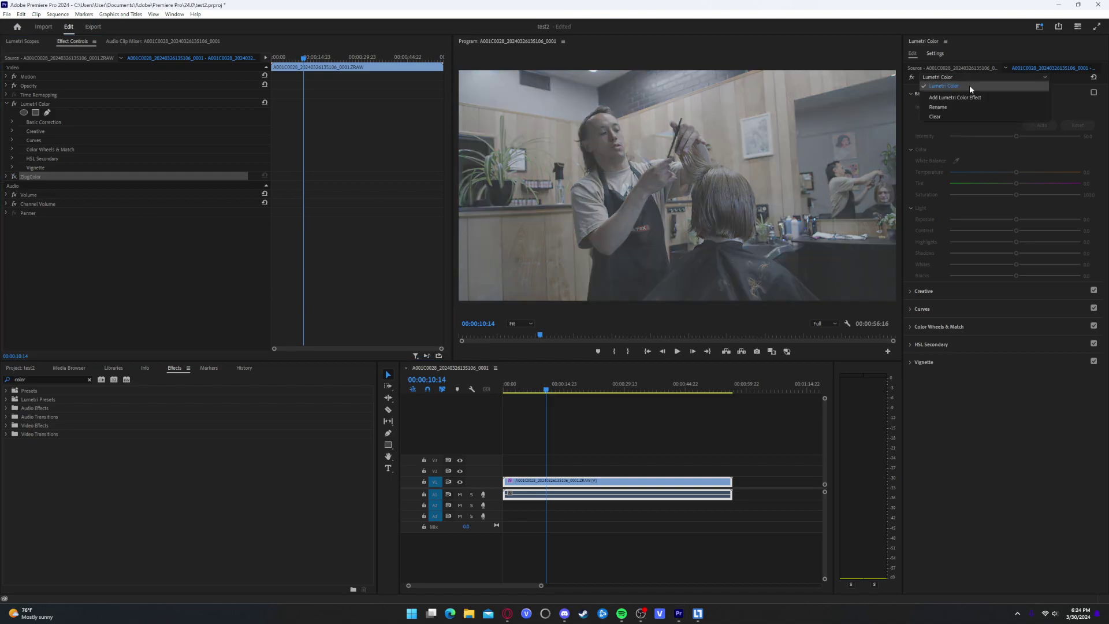
{"action": "left_click", "coordinate": [981, 91]}
{"action": "left_click", "coordinate": [1094, 93]}
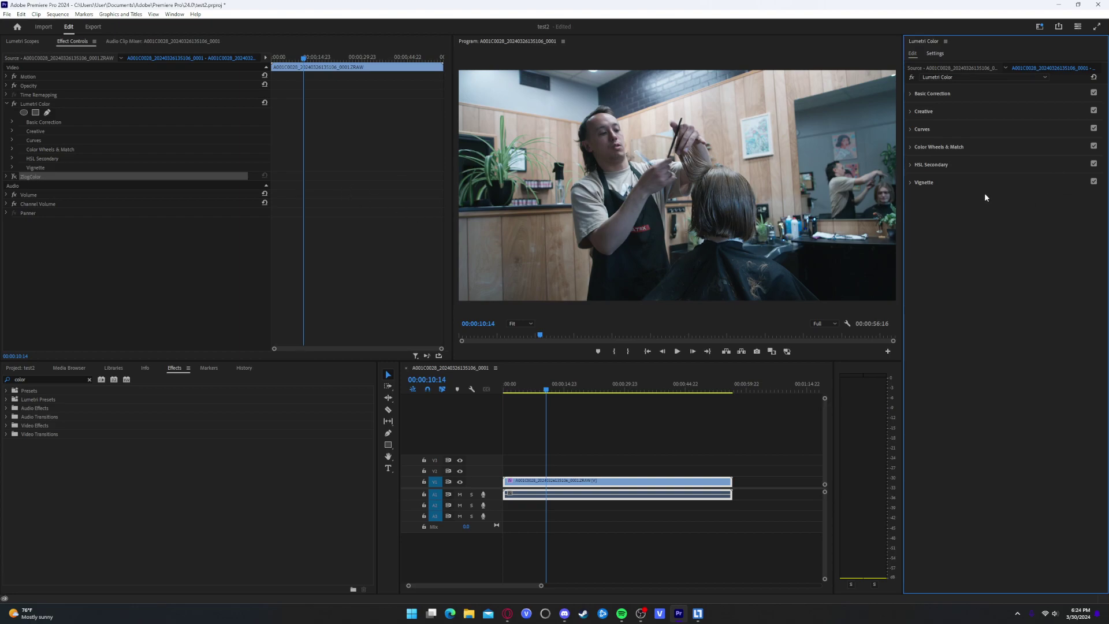
{"action": "left_click", "coordinate": [1093, 92]}
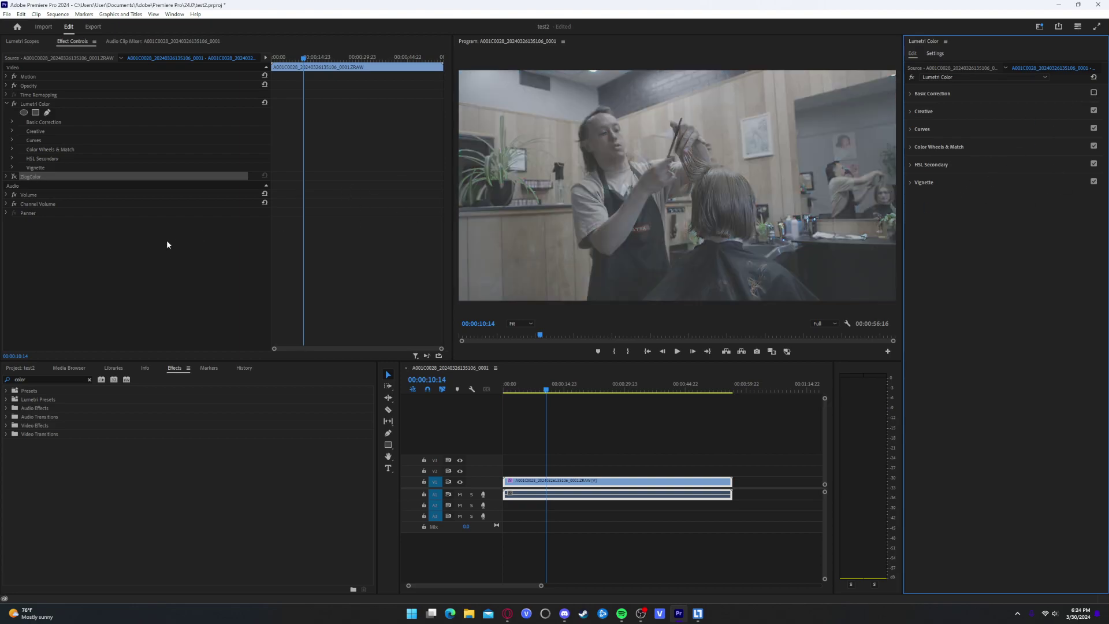
Turn ZlogColor on, set input color space to zlog2 after trying z-flat, and temp to 3300
{"action": "left_click", "coordinate": [14, 177]}
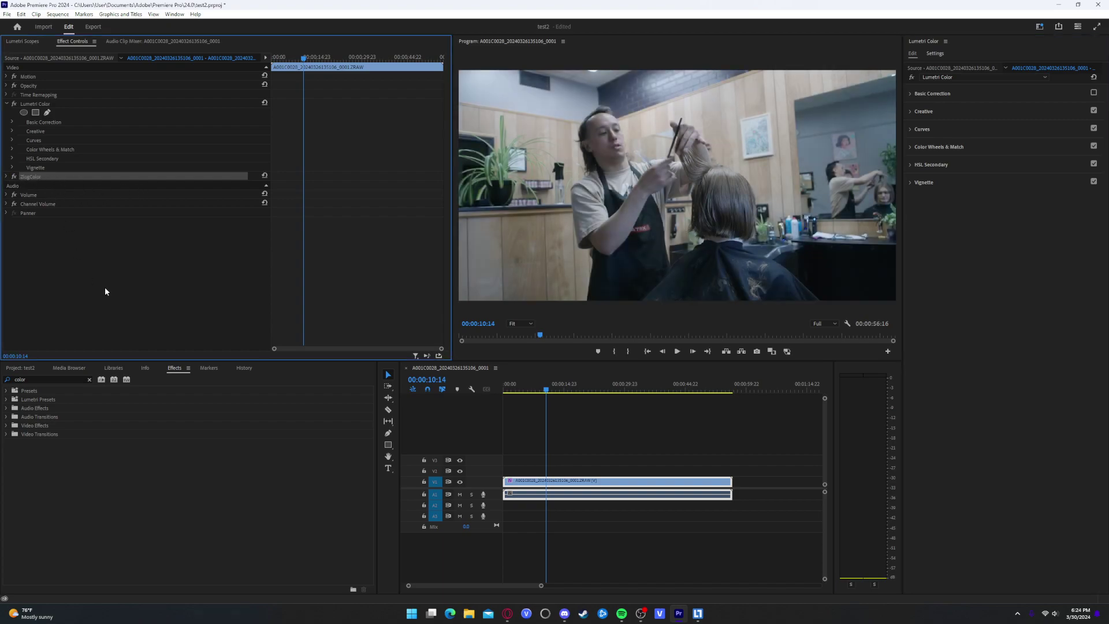
{"action": "left_click", "coordinate": [6, 177]}
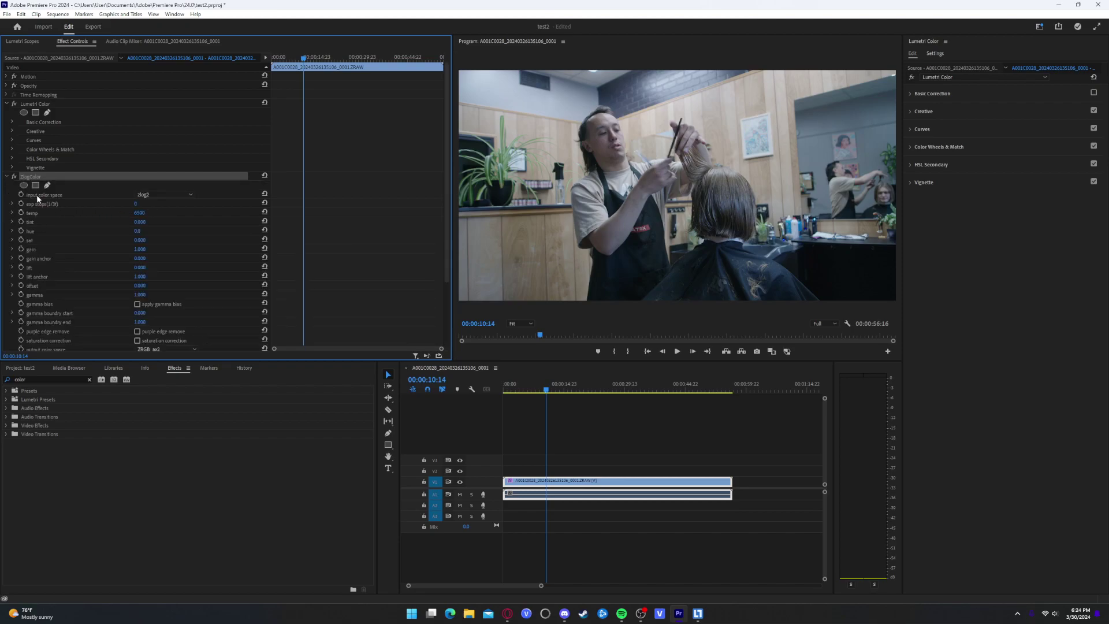
{"action": "left_click", "coordinate": [155, 197]}
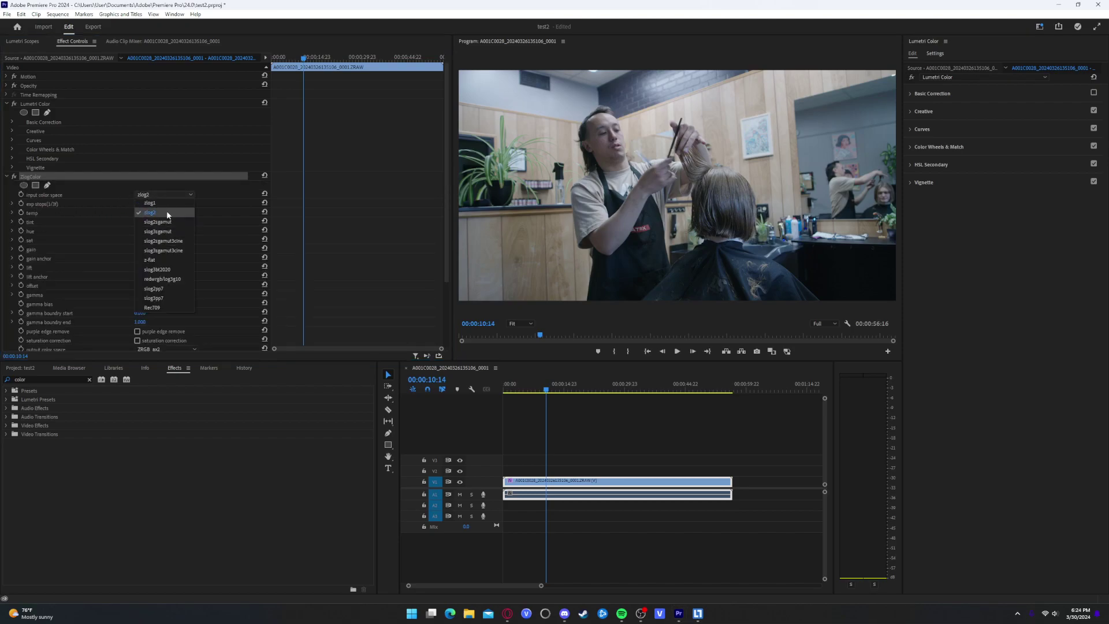
{"action": "left_click", "coordinate": [150, 261]}
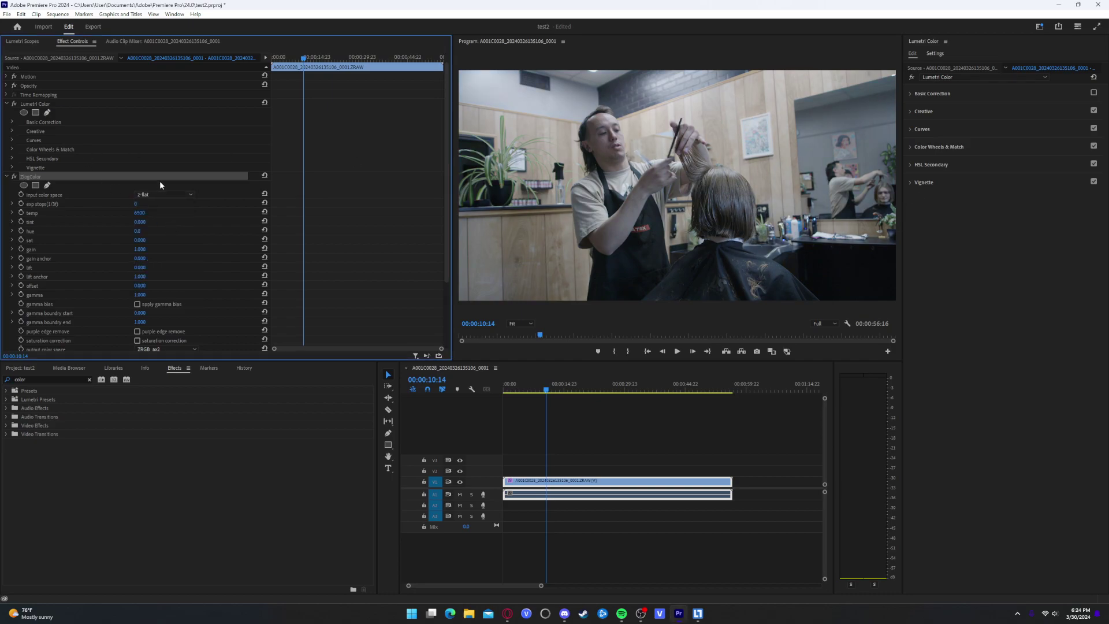
{"action": "left_click", "coordinate": [162, 195]}
{"action": "left_click", "coordinate": [168, 215]}
{"action": "left_click", "coordinate": [141, 213]}
{"action": "type", "text": "3300"}
{"action": "key", "text": "Return"}
{"action": "scroll", "coordinate": [79, 277], "scroll_direction": "down", "scroll_amount": 2}
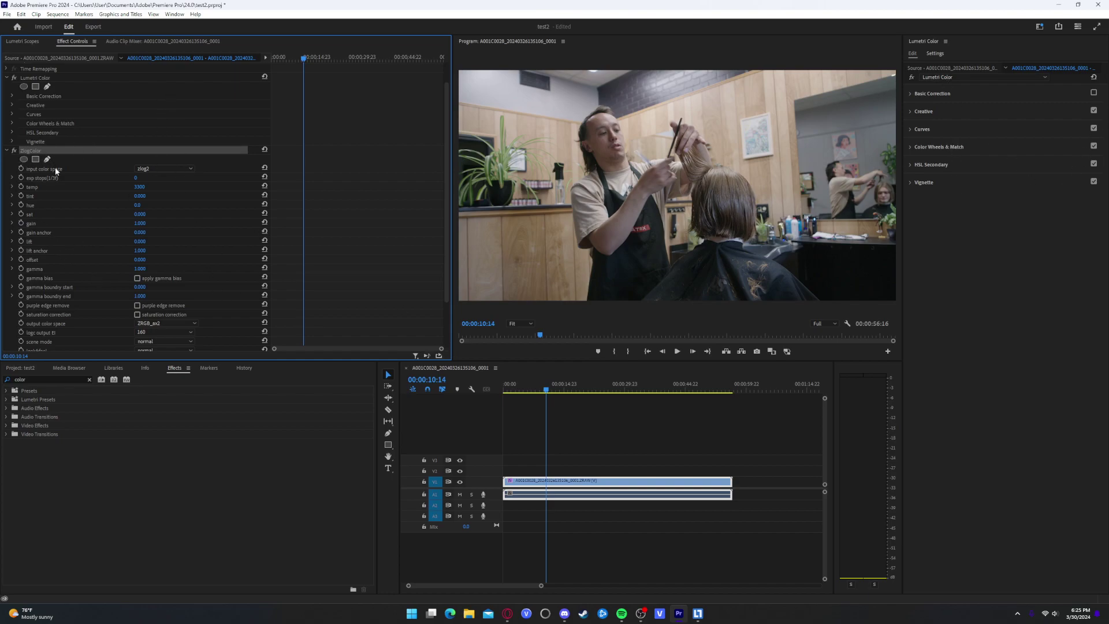
Try AlexaWGRGBLogC, RedWGRGBLog3G10, zlog2, ACES AP0 and ZRGB_f709_filmlook outputs, then settle on Rec709
{"action": "scroll", "coordinate": [78, 249], "scroll_direction": "down", "scroll_amount": 1}
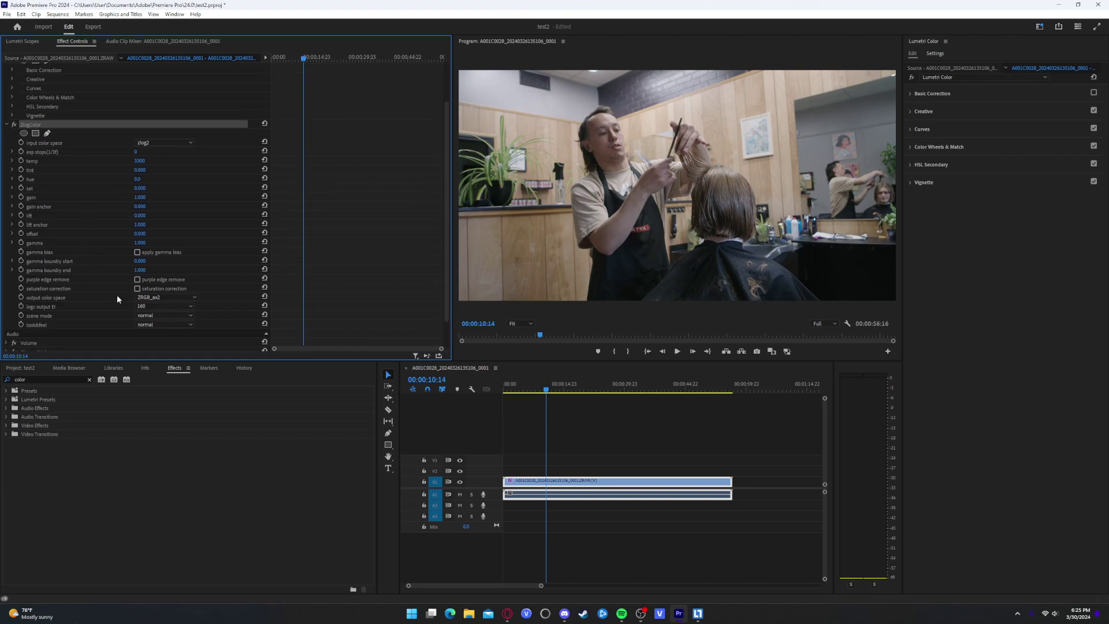
{"action": "left_click", "coordinate": [164, 297]}
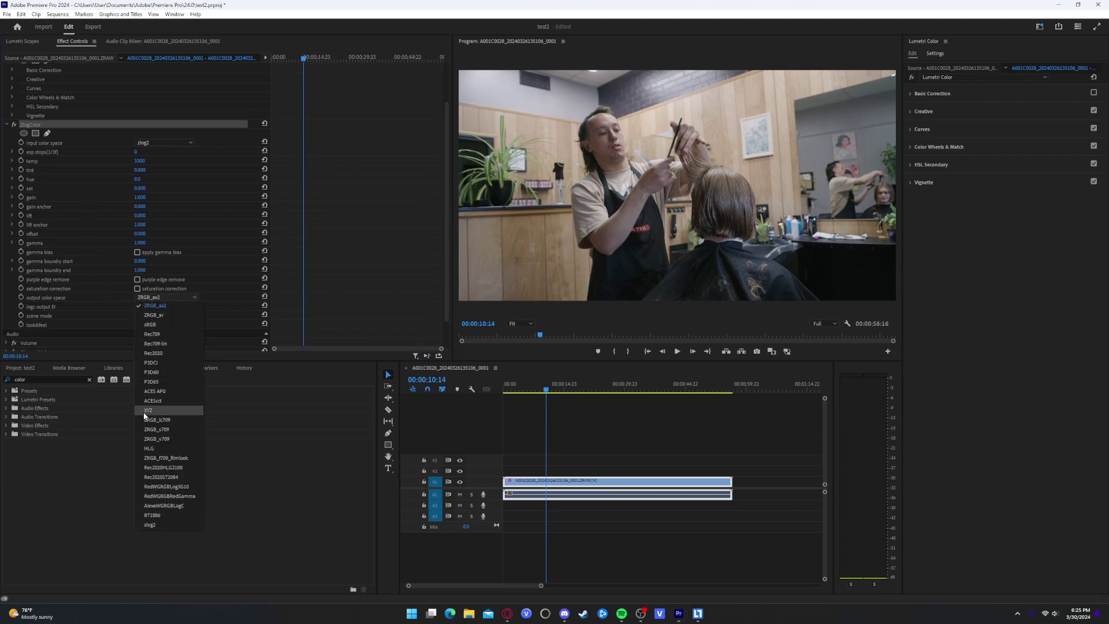
{"action": "left_click", "coordinate": [179, 507]}
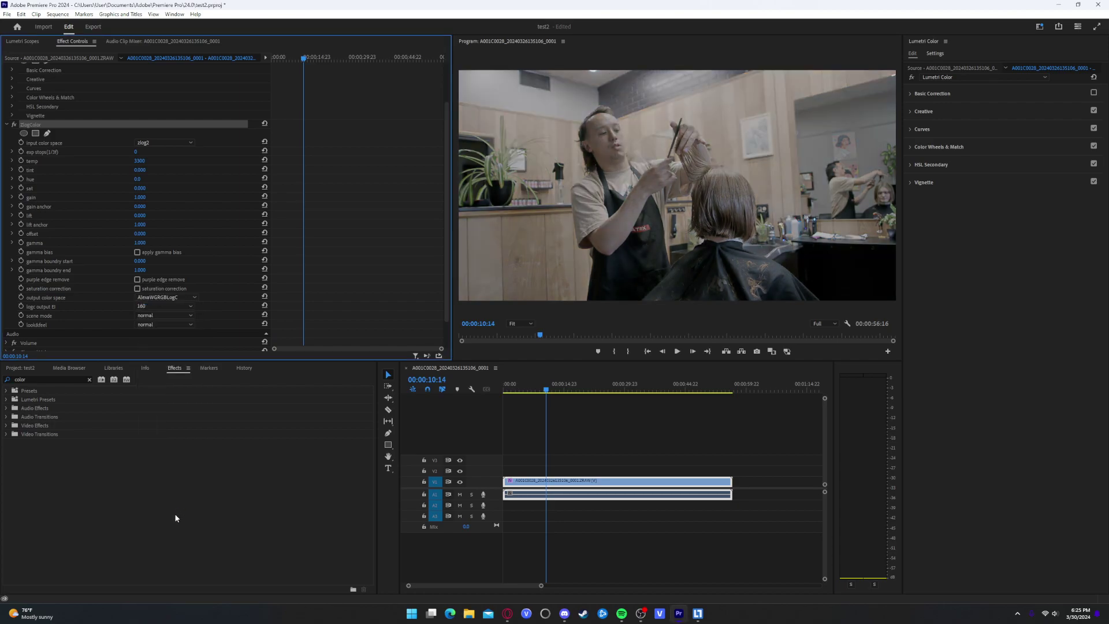
{"action": "left_click", "coordinate": [148, 298]}
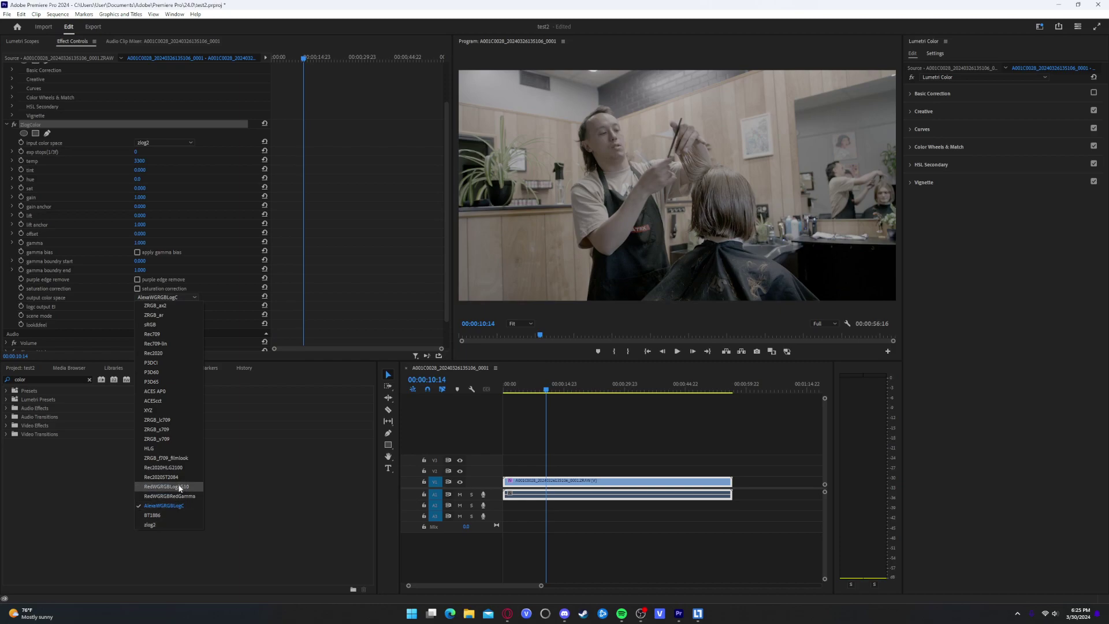
{"action": "left_click", "coordinate": [180, 488]}
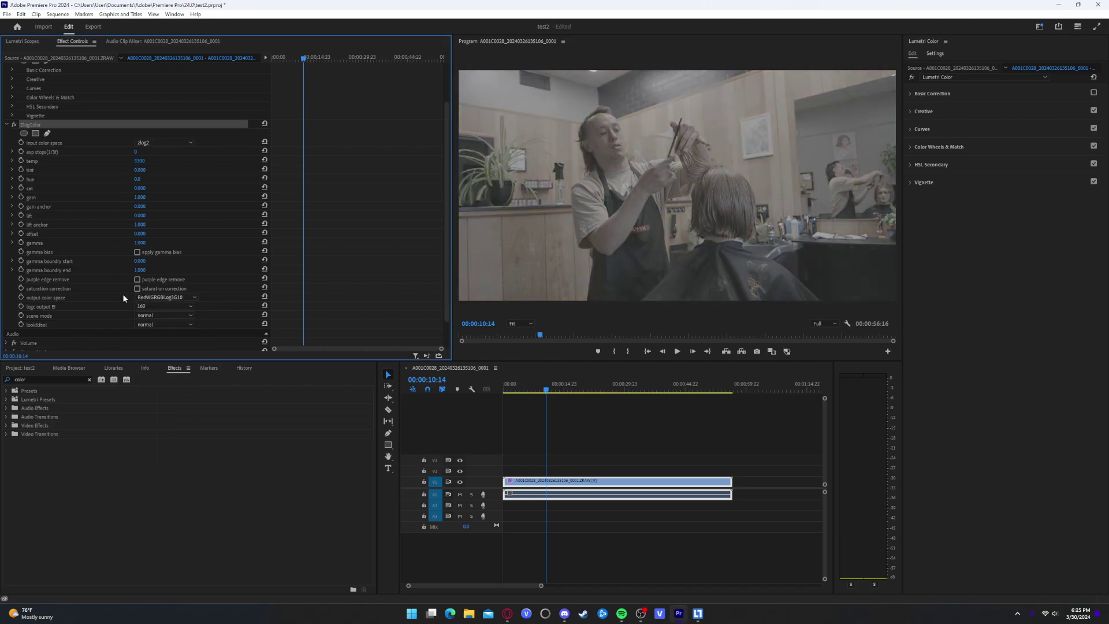
{"action": "left_click", "coordinate": [151, 297]}
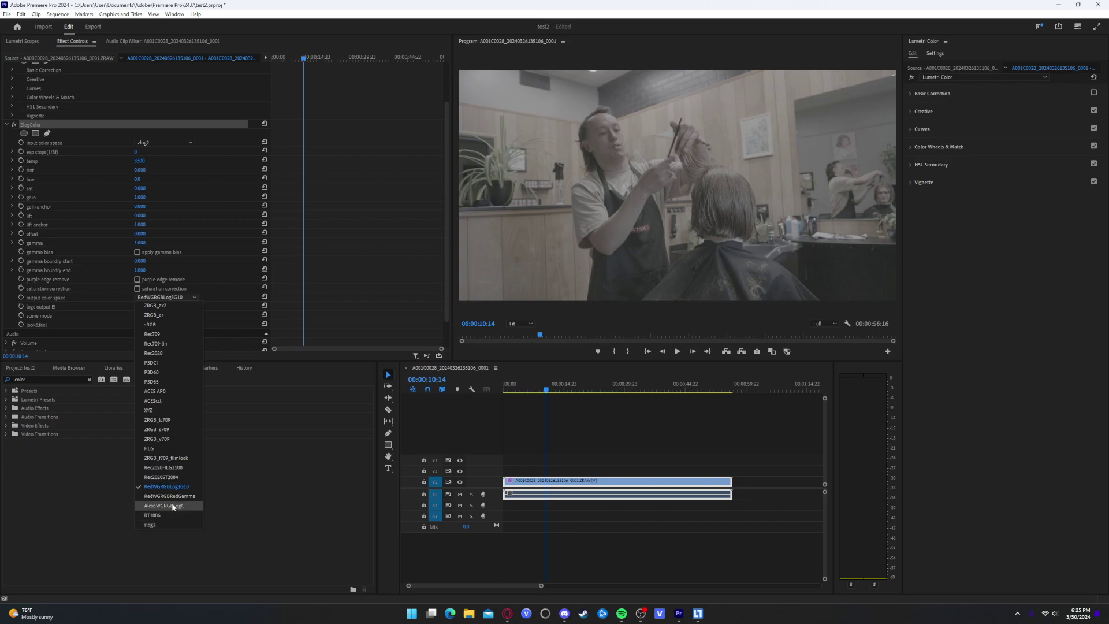
{"action": "left_click", "coordinate": [153, 524]}
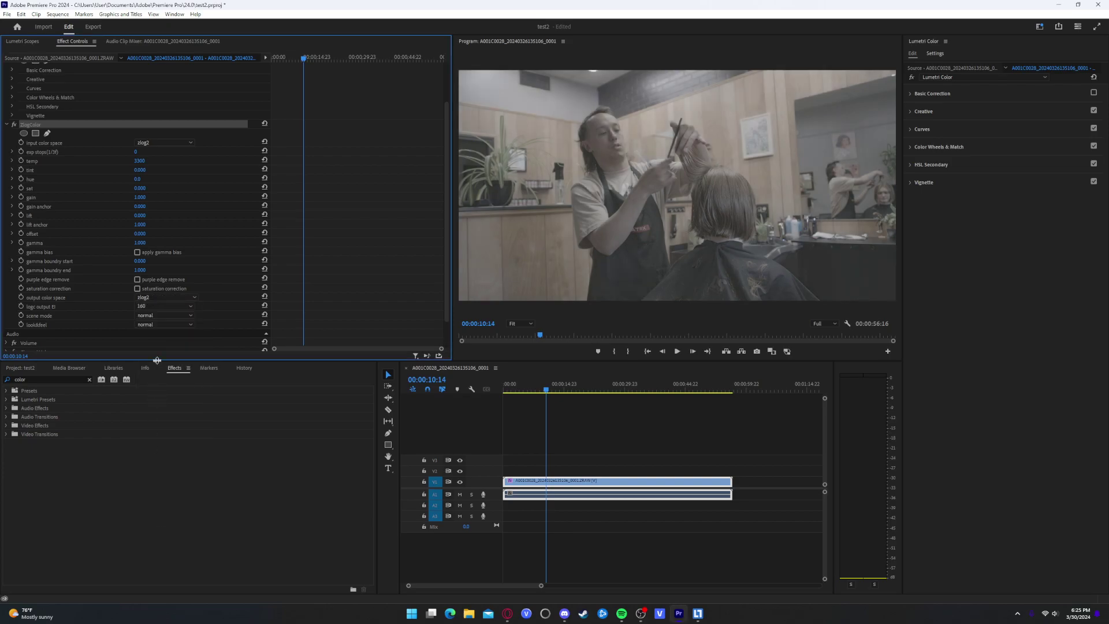
{"action": "left_click", "coordinate": [163, 293]}
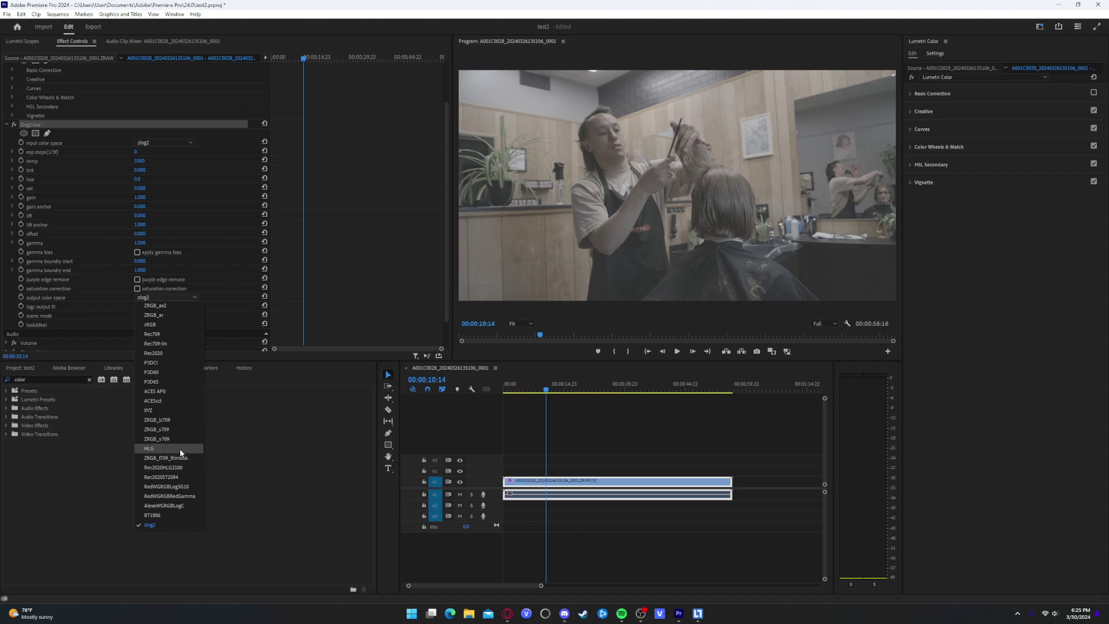
{"action": "left_click", "coordinate": [162, 391]}
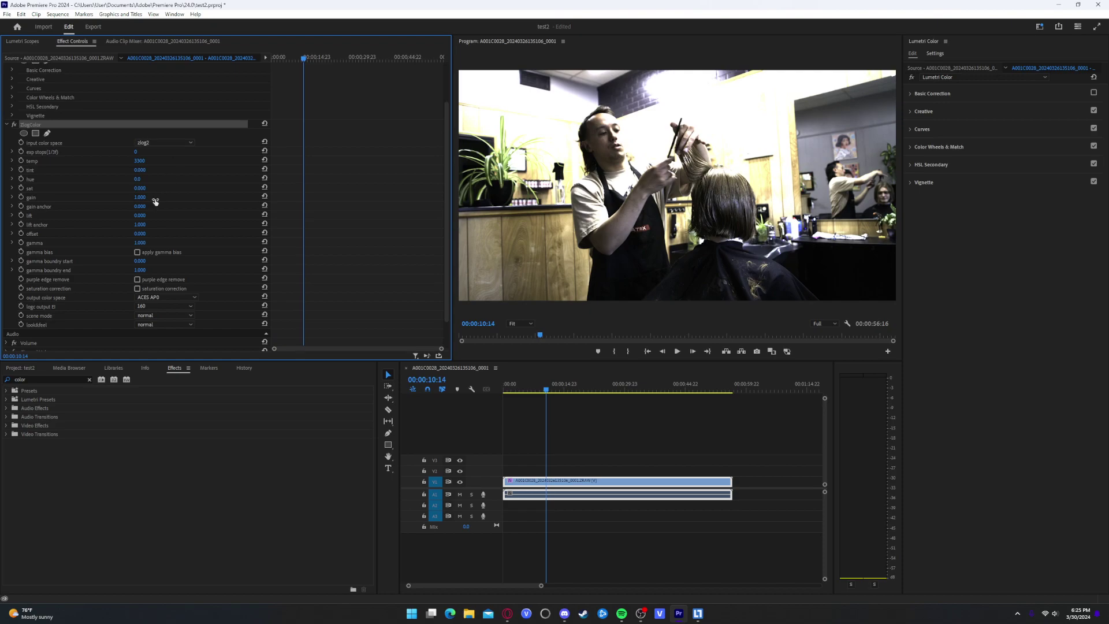
{"action": "left_click", "coordinate": [163, 297]}
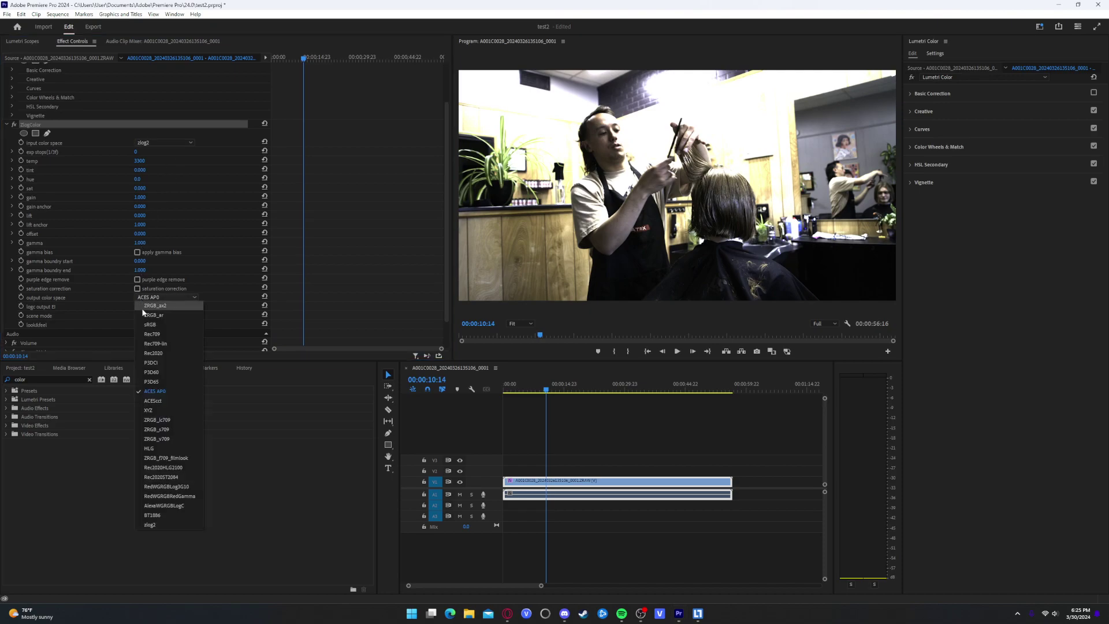
{"action": "left_click", "coordinate": [157, 457]}
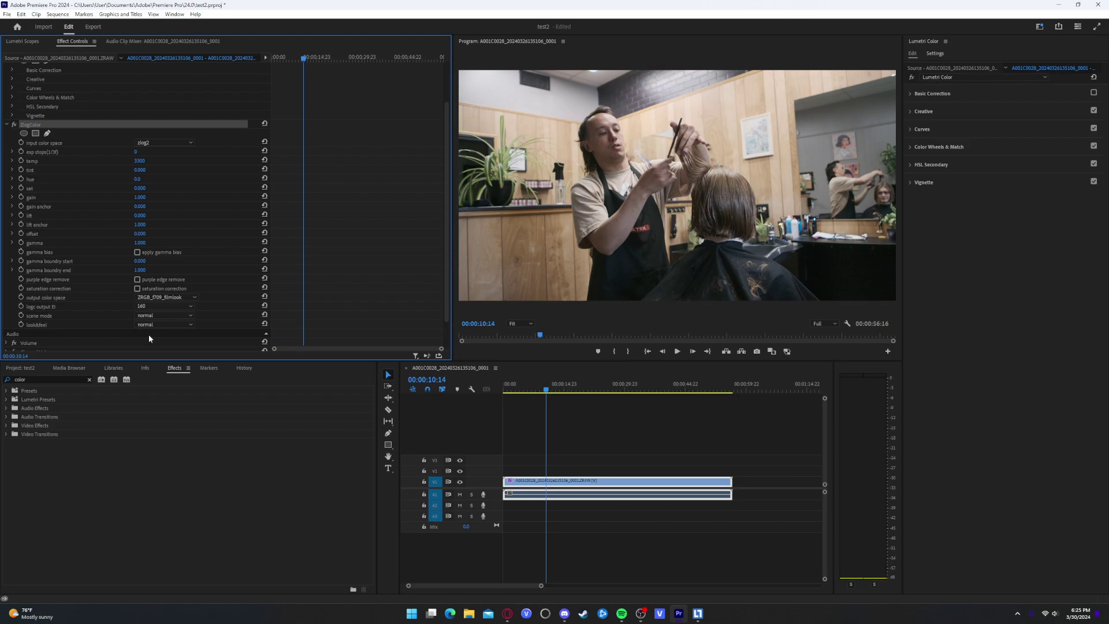
{"action": "left_click", "coordinate": [172, 298]}
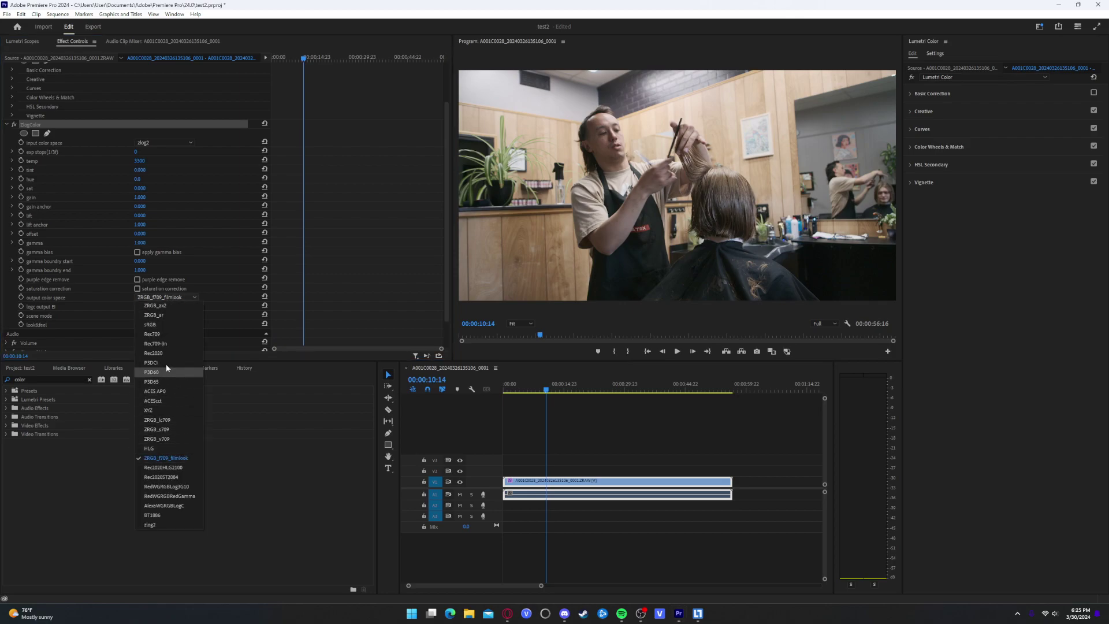
{"action": "left_click", "coordinate": [177, 333]}
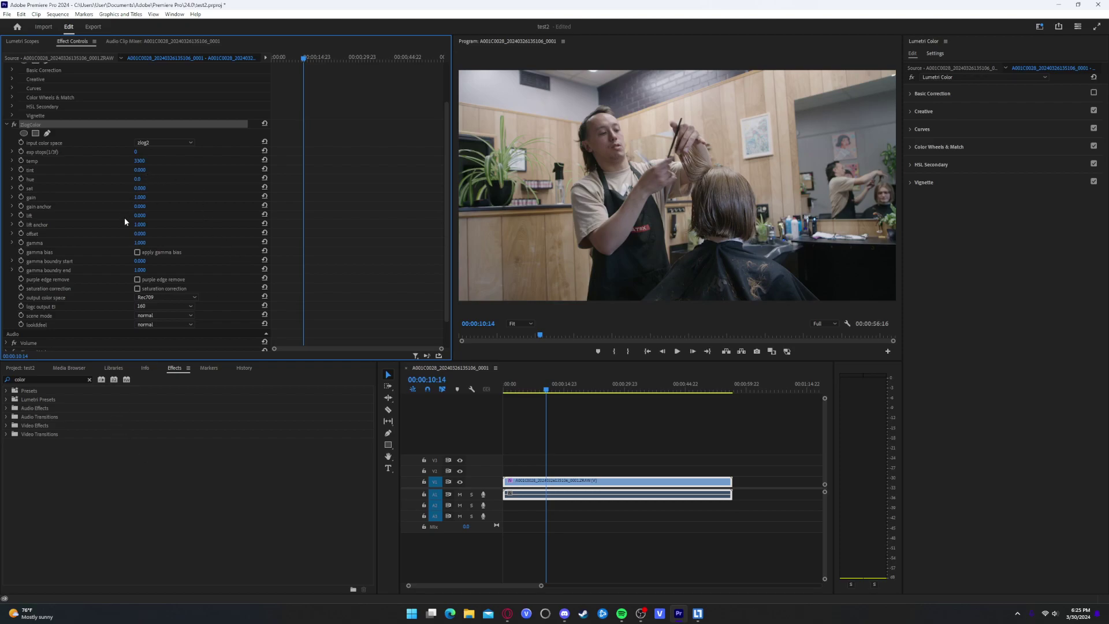
{"action": "scroll", "coordinate": [81, 312], "scroll_direction": "down", "scroll_amount": 1}
{"action": "left_click", "coordinate": [151, 307]}
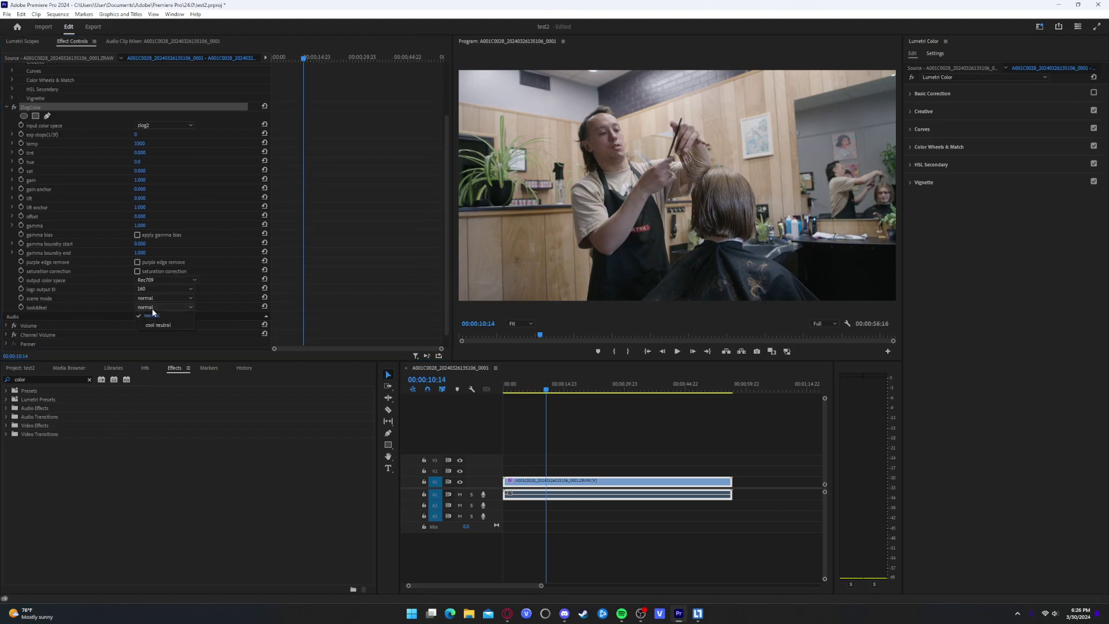
{"action": "left_click", "coordinate": [151, 315]}
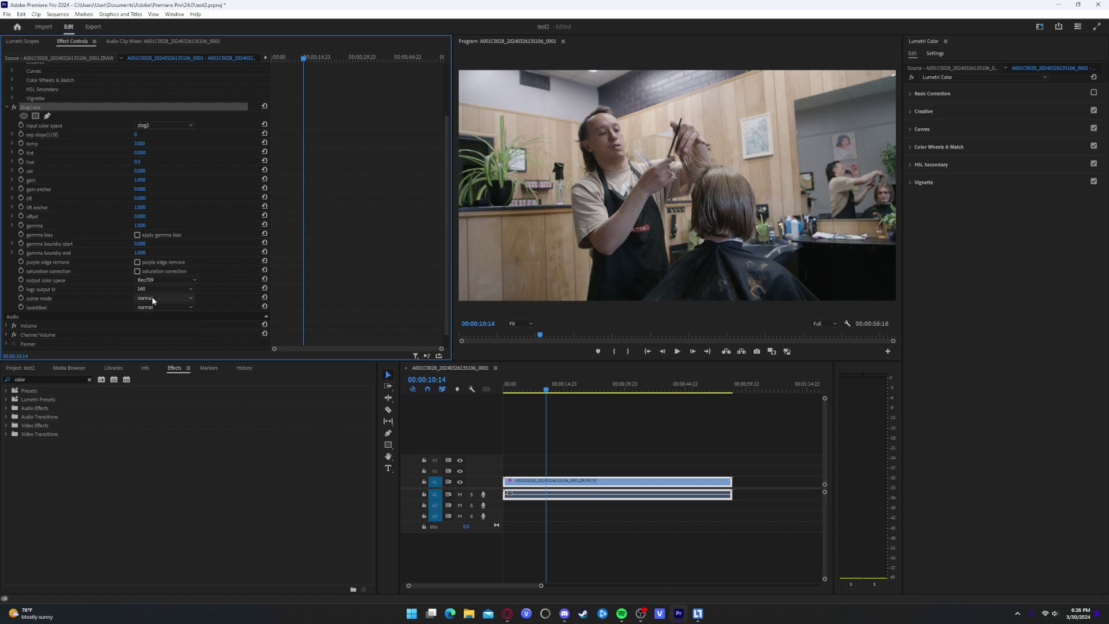
{"action": "left_click", "coordinate": [152, 289]}
{"action": "left_click", "coordinate": [157, 279]}
{"action": "left_click", "coordinate": [104, 285]}
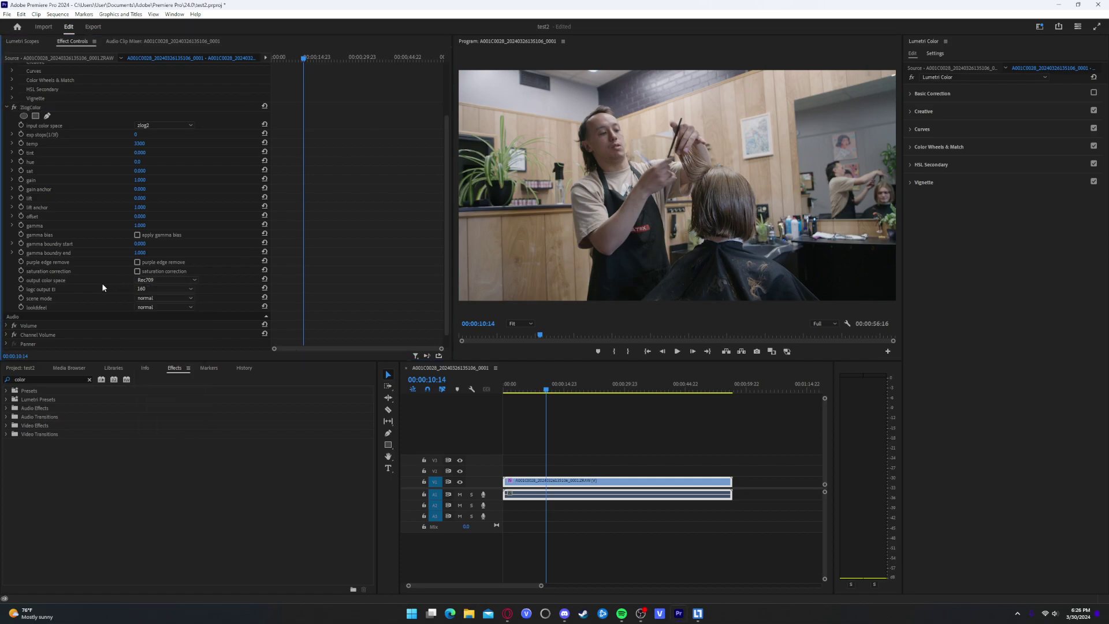
{"action": "scroll", "coordinate": [106, 268], "scroll_direction": "up", "scroll_amount": 3}
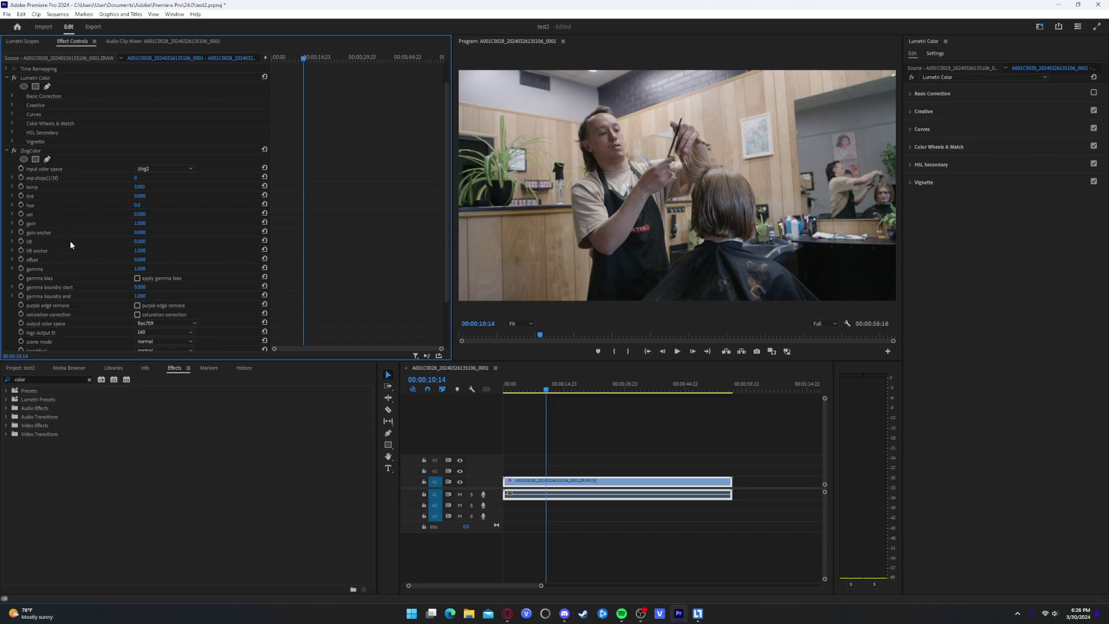
{"action": "mouse_move", "coordinate": [140, 223]}
{"action": "left_mouse_down"}
{"action": "mouse_move", "coordinate": [152, 223]}
{"action": "mouse_move", "coordinate": [122, 223]}
{"action": "mouse_move", "coordinate": [151, 223]}
{"action": "left_mouse_up"}
{"action": "left_click", "coordinate": [145, 223]}
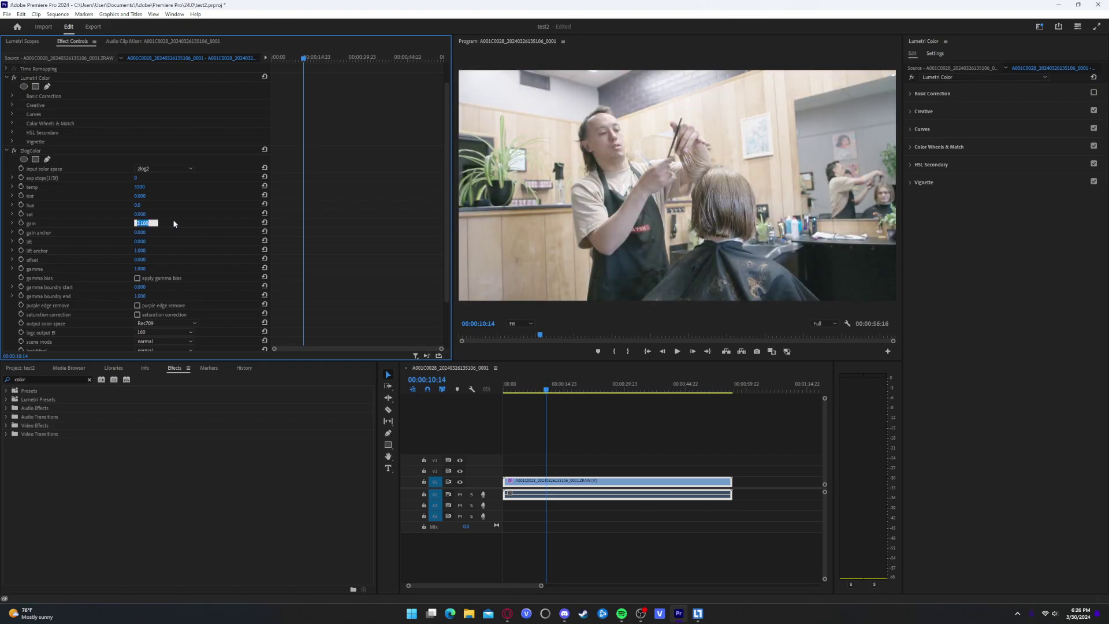
{"action": "type", "text": "0"}
{"action": "key", "text": "Return"}
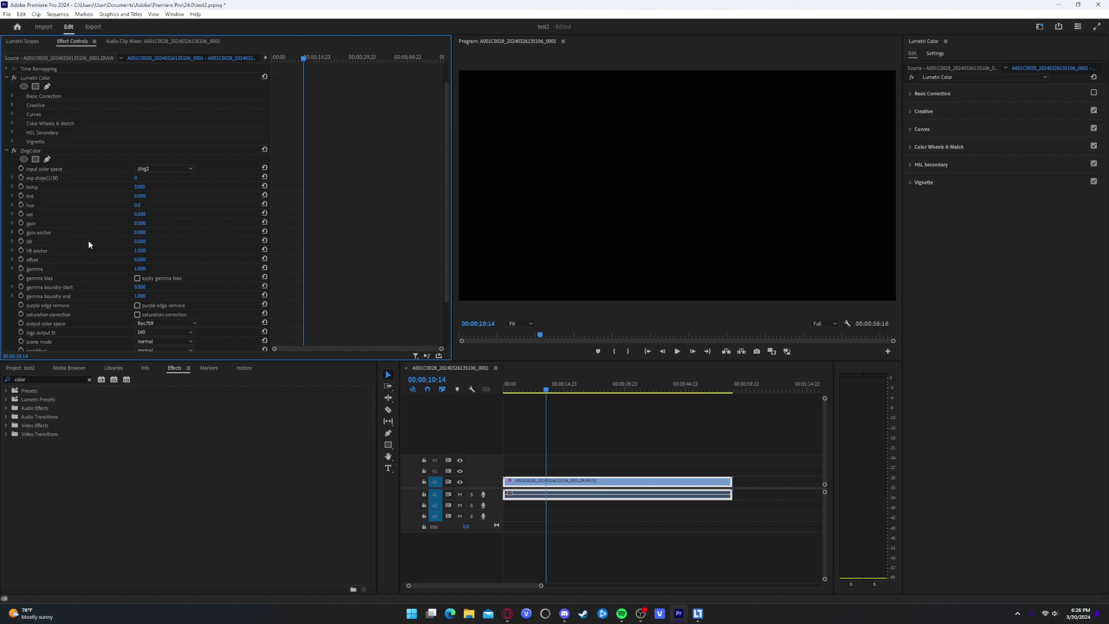
{"action": "left_click", "coordinate": [264, 222]}
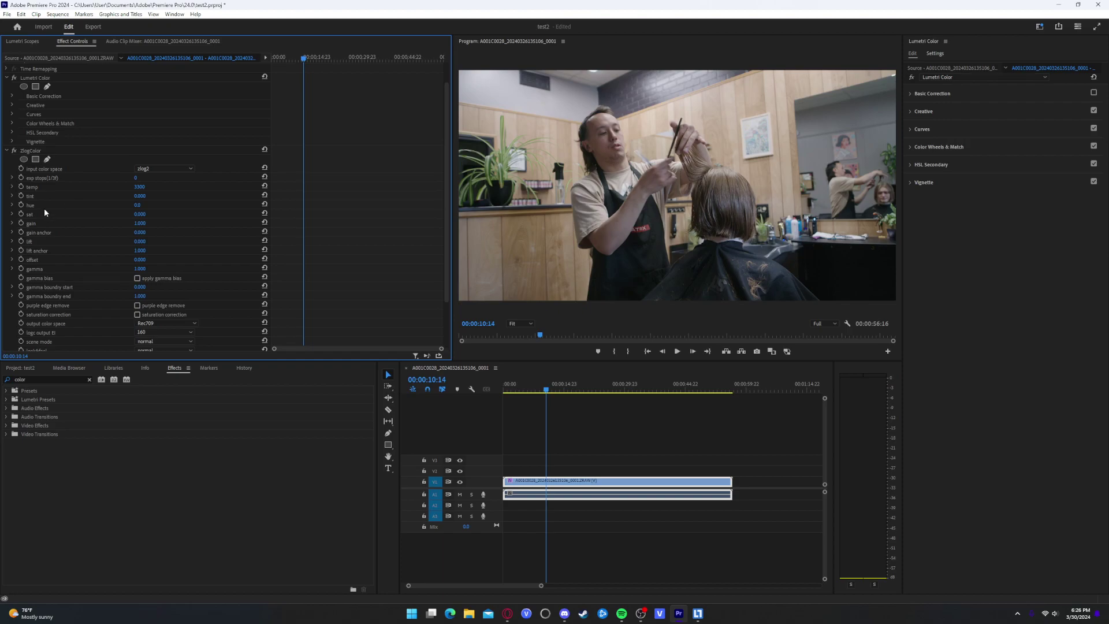
Collapse ZlogColor, enable Lumetri Basic Correction and set its Input LUT to None
{"action": "left_click", "coordinate": [20, 147]}
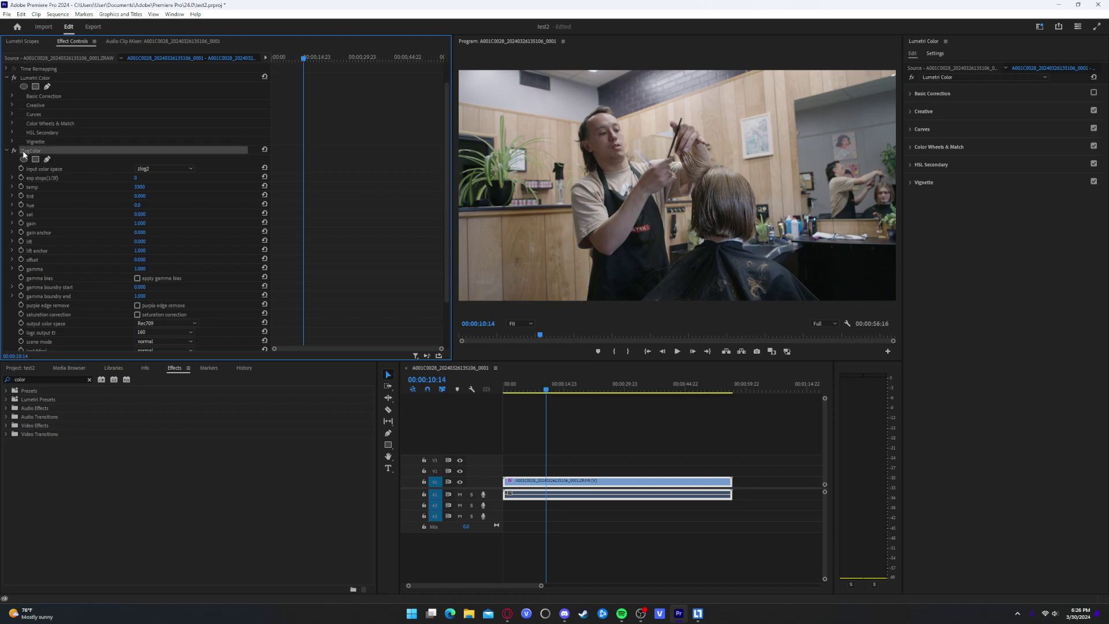
{"action": "left_click", "coordinate": [7, 152]}
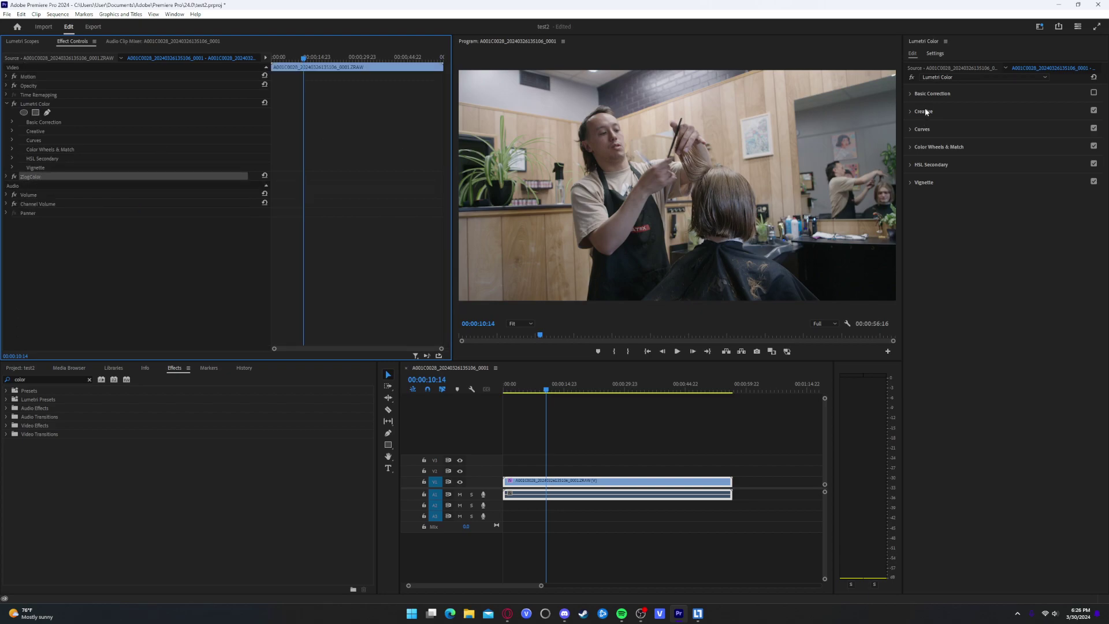
{"action": "left_click", "coordinate": [1092, 93]}
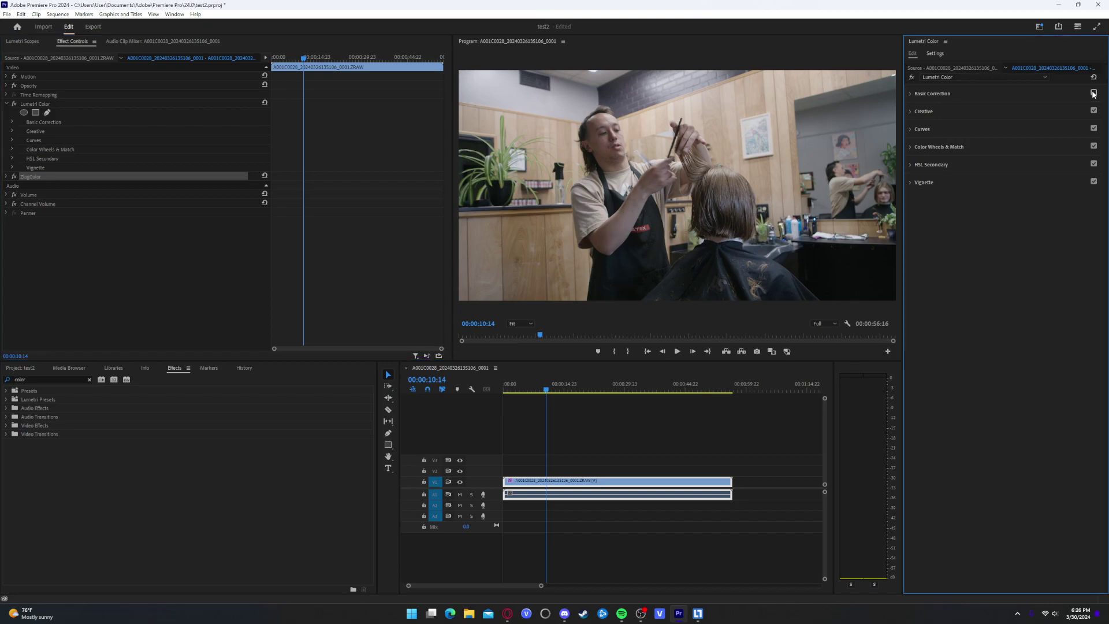
{"action": "left_click", "coordinate": [1048, 92]}
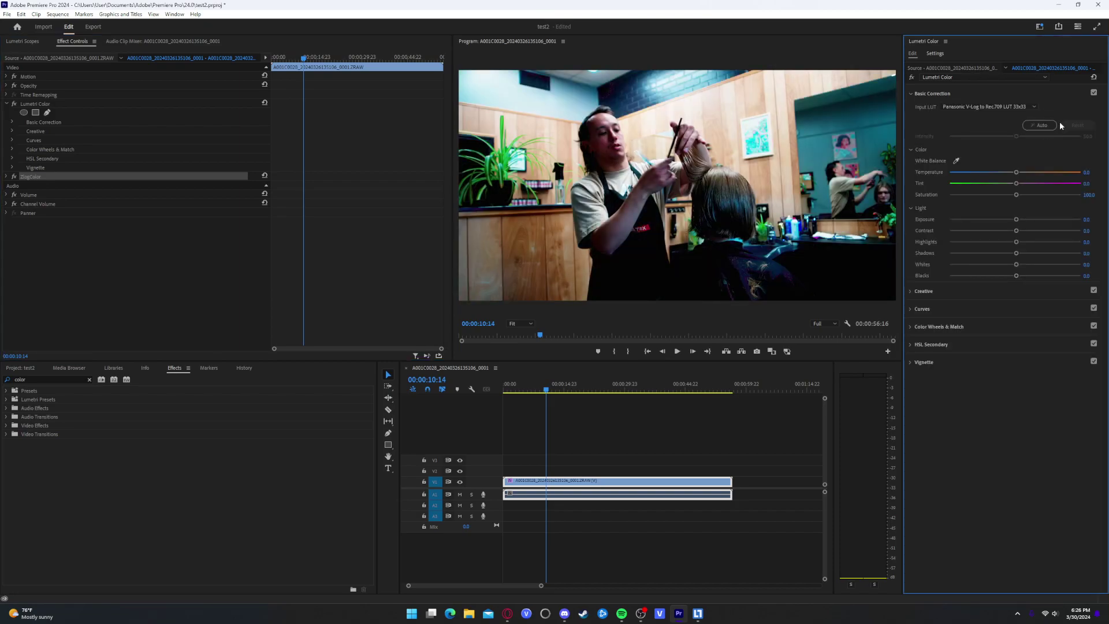
{"action": "left_click", "coordinate": [1032, 106]}
{"action": "left_click", "coordinate": [968, 118]}
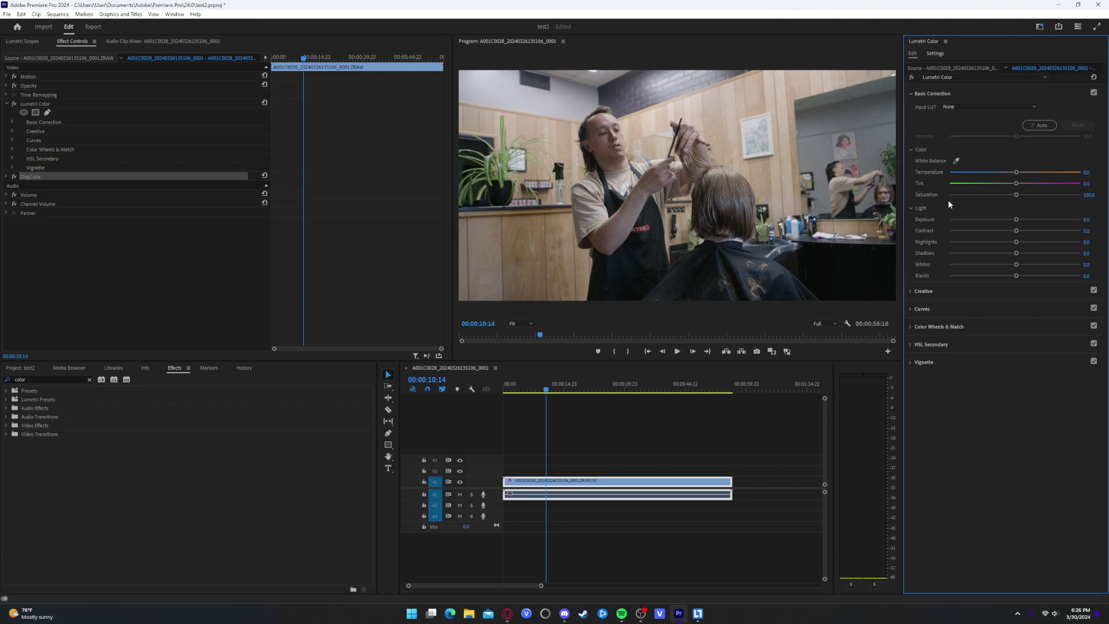
Open Color Wheels & Match and nudge the Shadows colour wheel
{"action": "left_click", "coordinate": [914, 93]}
{"action": "left_click", "coordinate": [913, 111]}
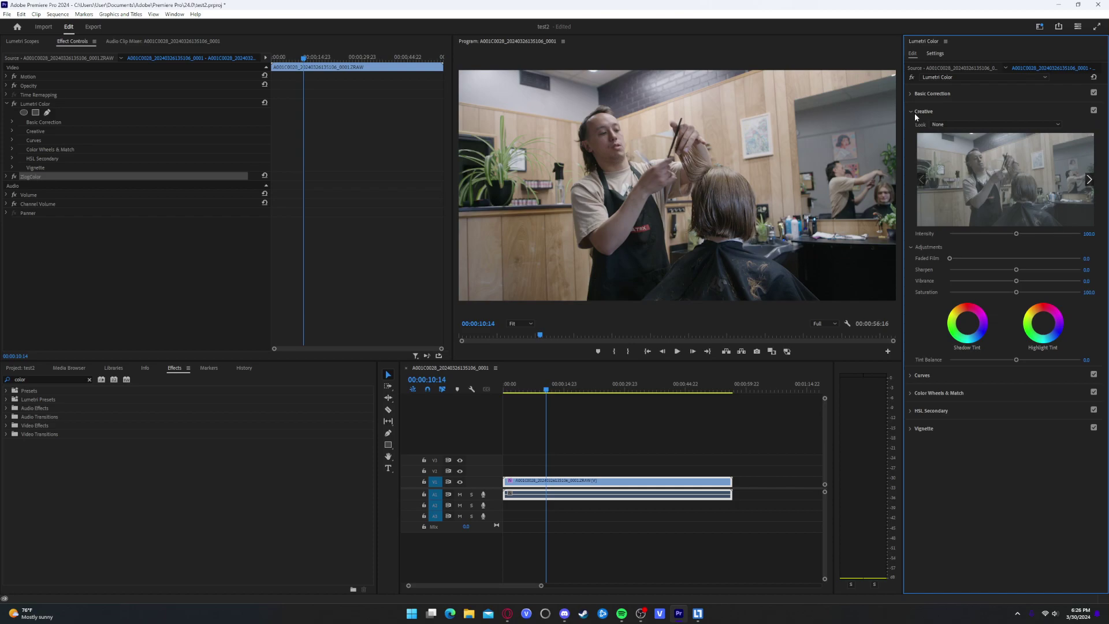
{"action": "left_click", "coordinate": [913, 111]}
{"action": "left_click", "coordinate": [919, 147]}
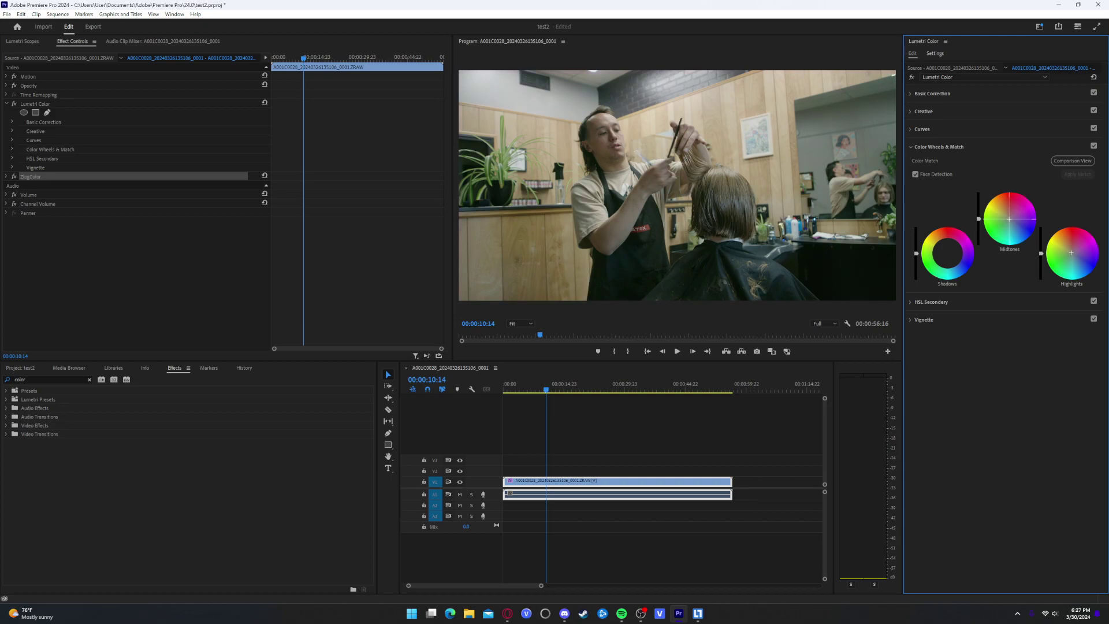
{"action": "left_click", "coordinate": [948, 254]}
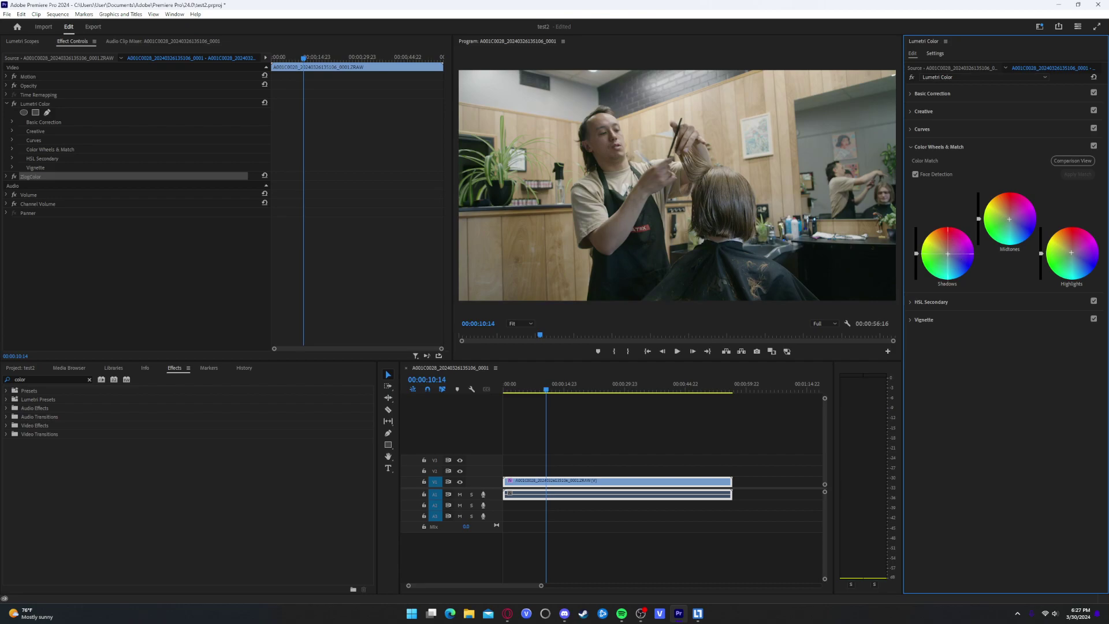
{"action": "left_click", "coordinate": [924, 146]}
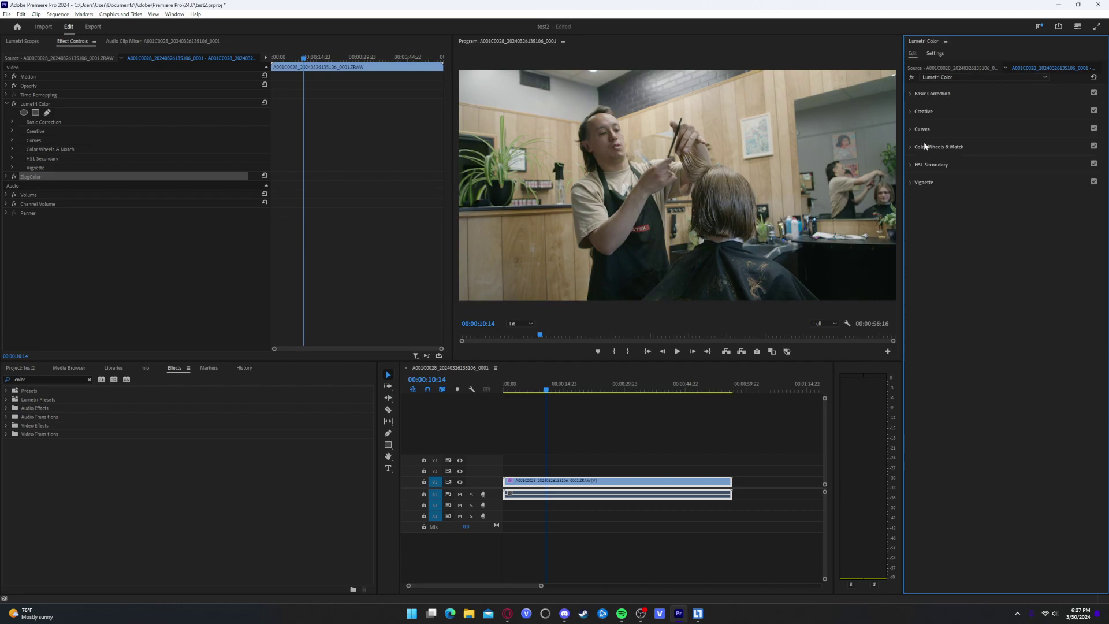
Raise Basic Correction contrast to 24.1 and add a slight edge vignette
{"action": "left_click", "coordinate": [931, 94]}
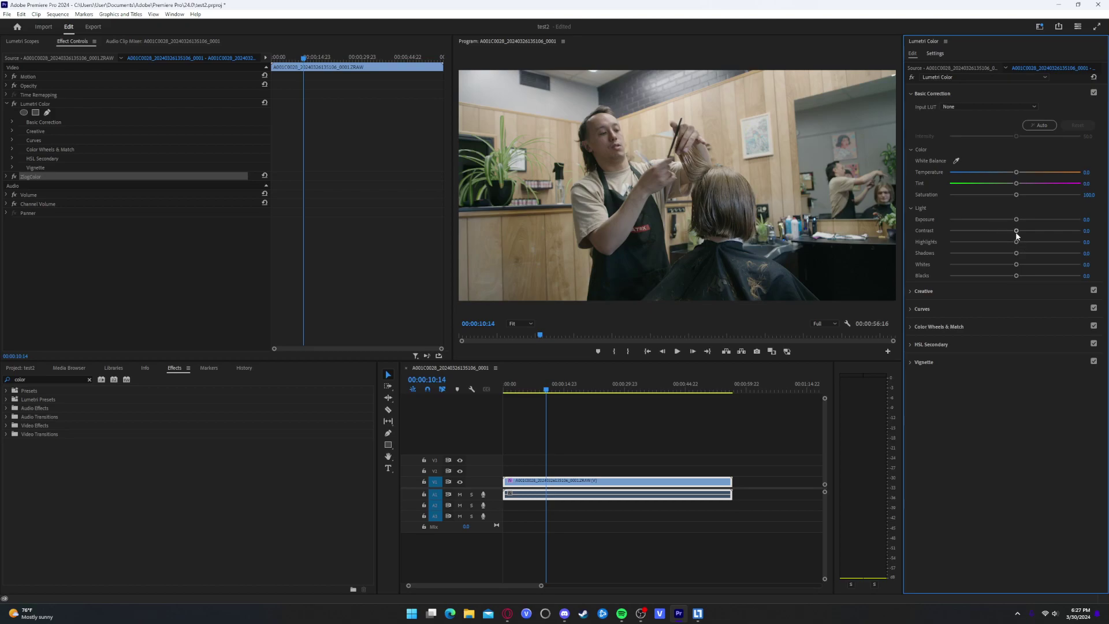
{"action": "left_click_drag", "start_coordinate": [1016, 233], "coordinate": [1030, 231]}
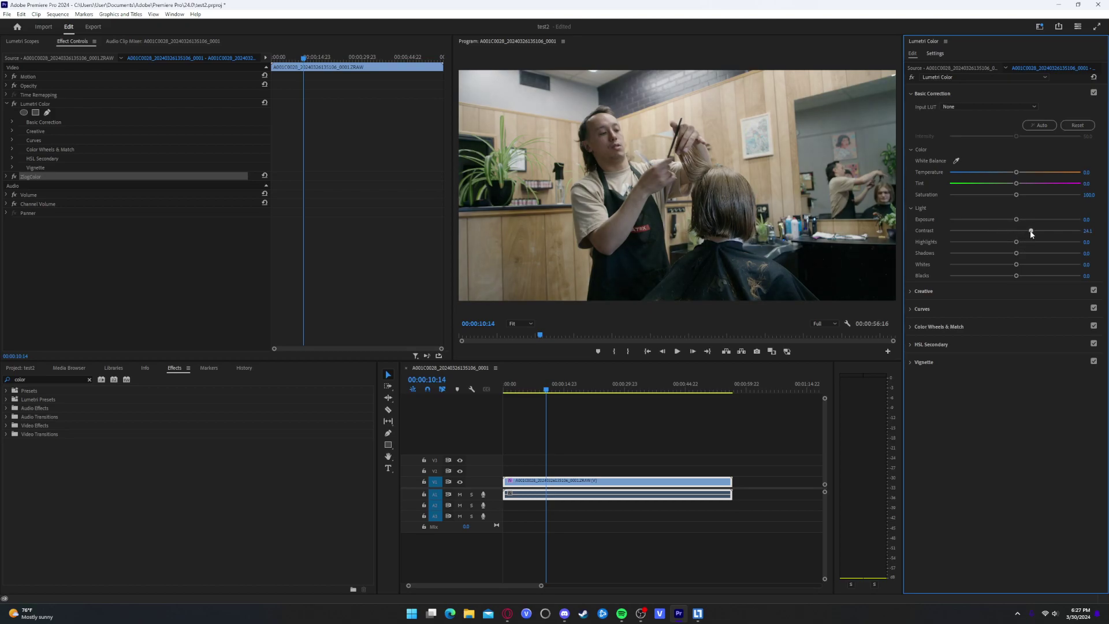
{"action": "left_click", "coordinate": [923, 94]}
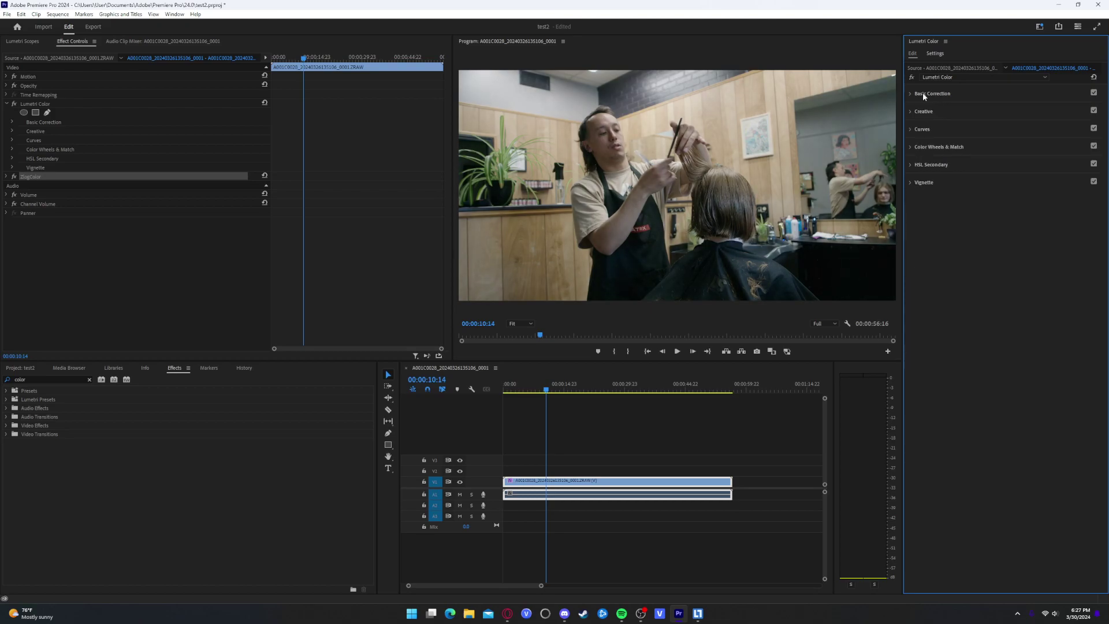
{"action": "left_click", "coordinate": [922, 183]}
{"action": "left_click_drag", "start_coordinate": [1016, 197], "coordinate": [1011, 197]}
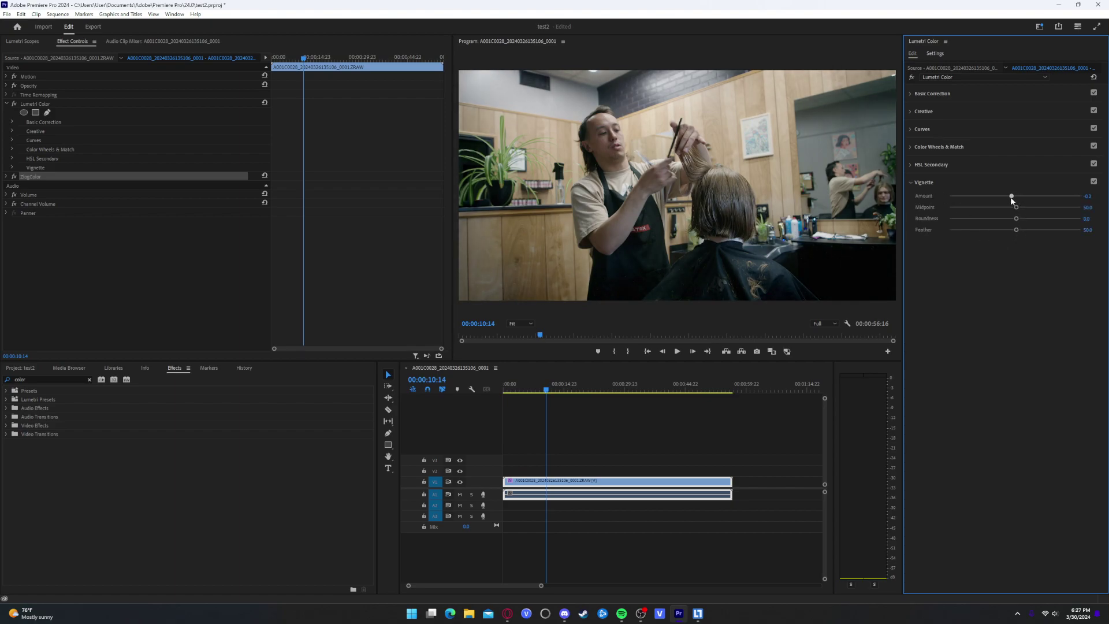
{"action": "left_click", "coordinate": [923, 182]}
Apply the CineSpace2383sRGB6bit Creative look at 46.9 intensity
{"action": "left_click", "coordinate": [933, 112]}
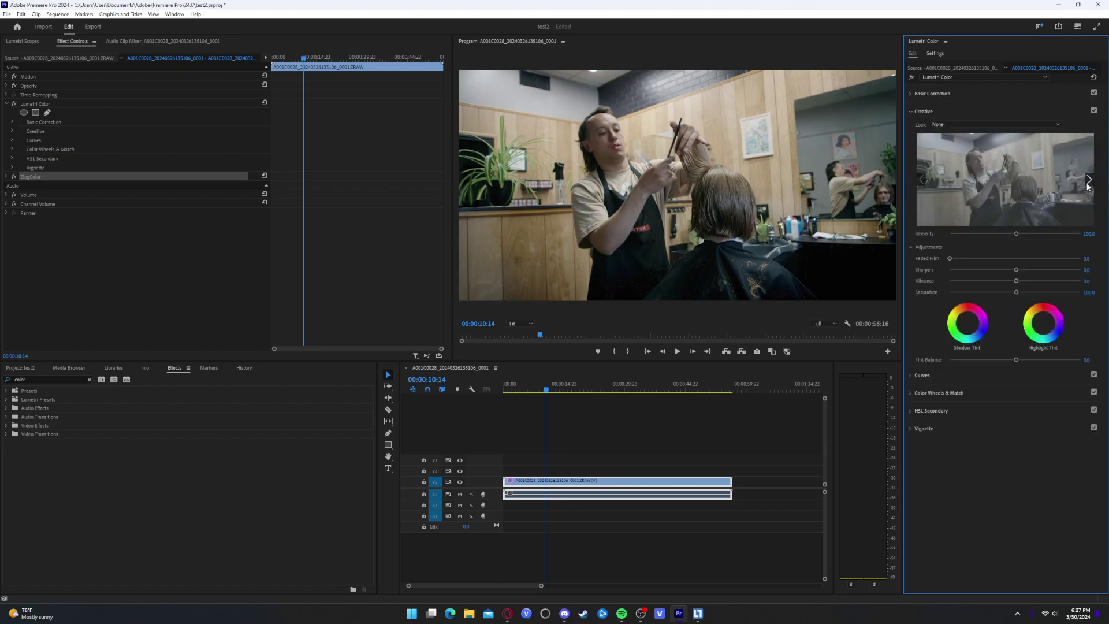
{"action": "left_click", "coordinate": [1088, 181]}
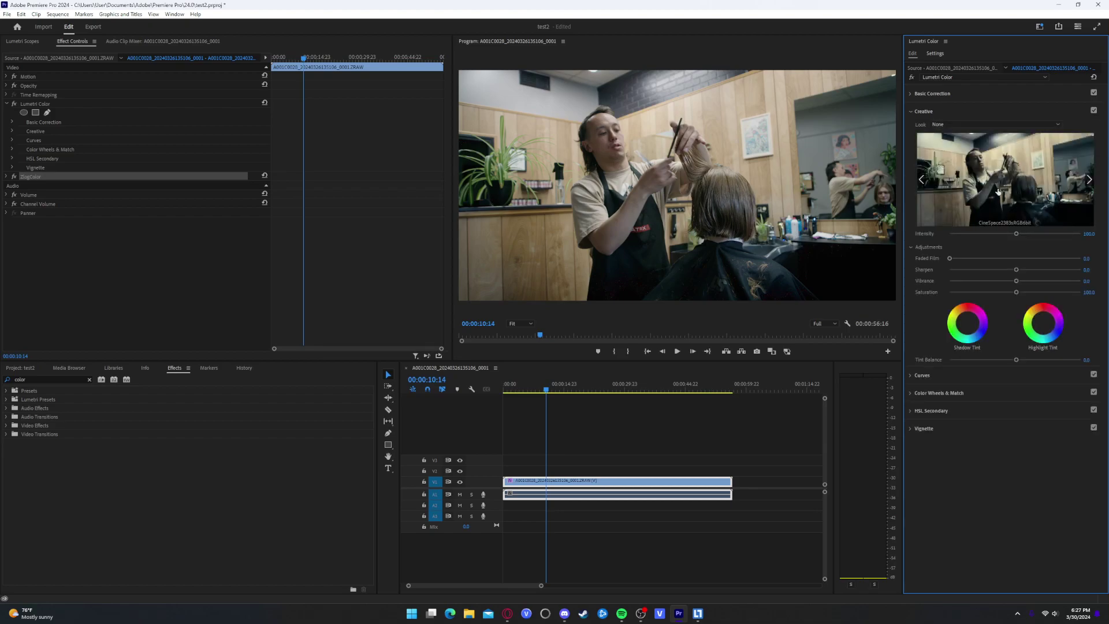
{"action": "left_click", "coordinate": [1005, 182]}
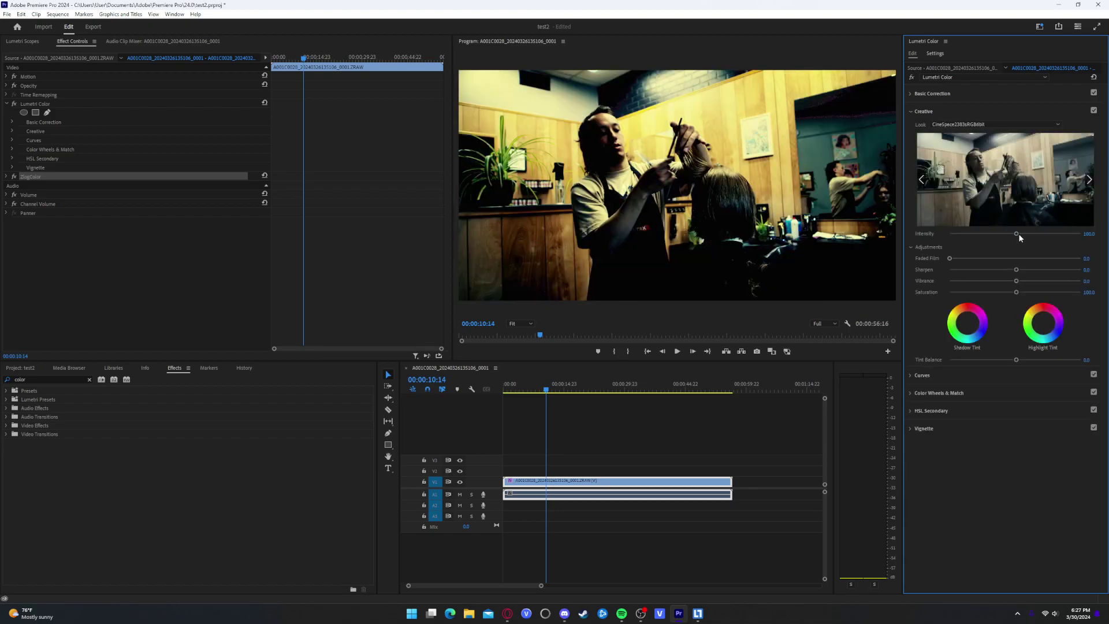
{"action": "left_click_drag", "start_coordinate": [1018, 237], "coordinate": [956, 216]}
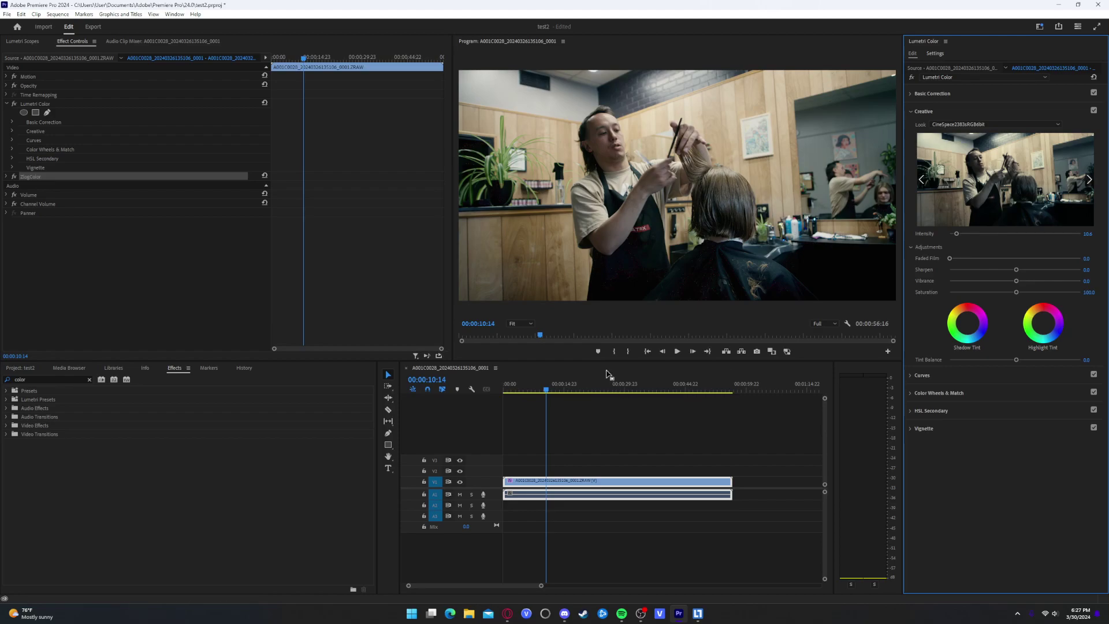
Collapse Creative and play the graded clip in the Program monitor, stopping at 00:00:14:07
{"action": "left_click", "coordinate": [968, 111]}
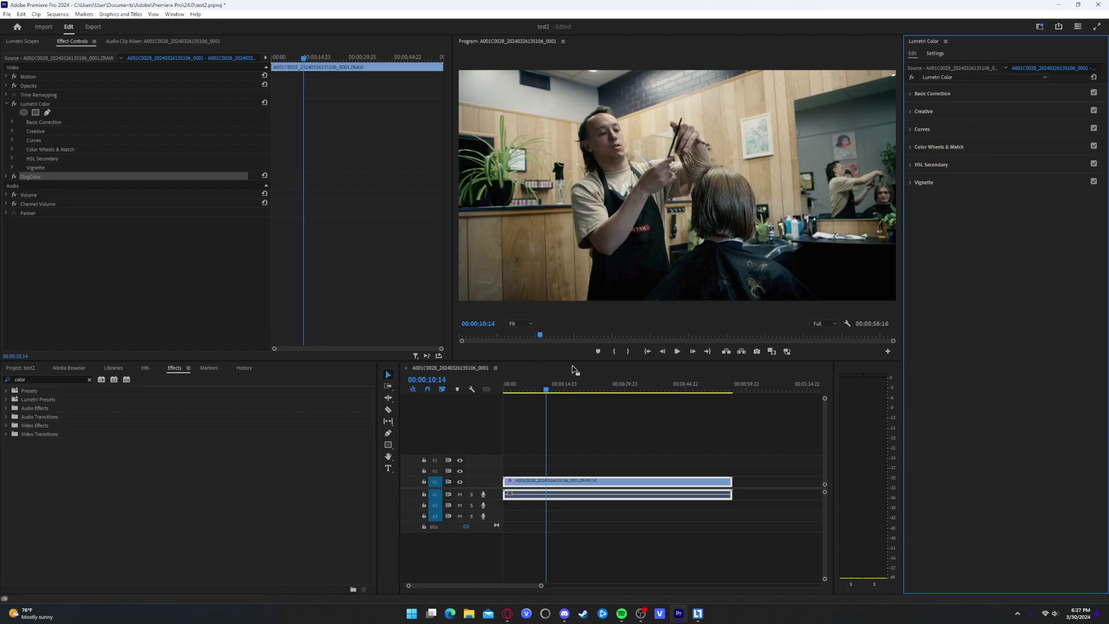
{"action": "left_click", "coordinate": [677, 352]}
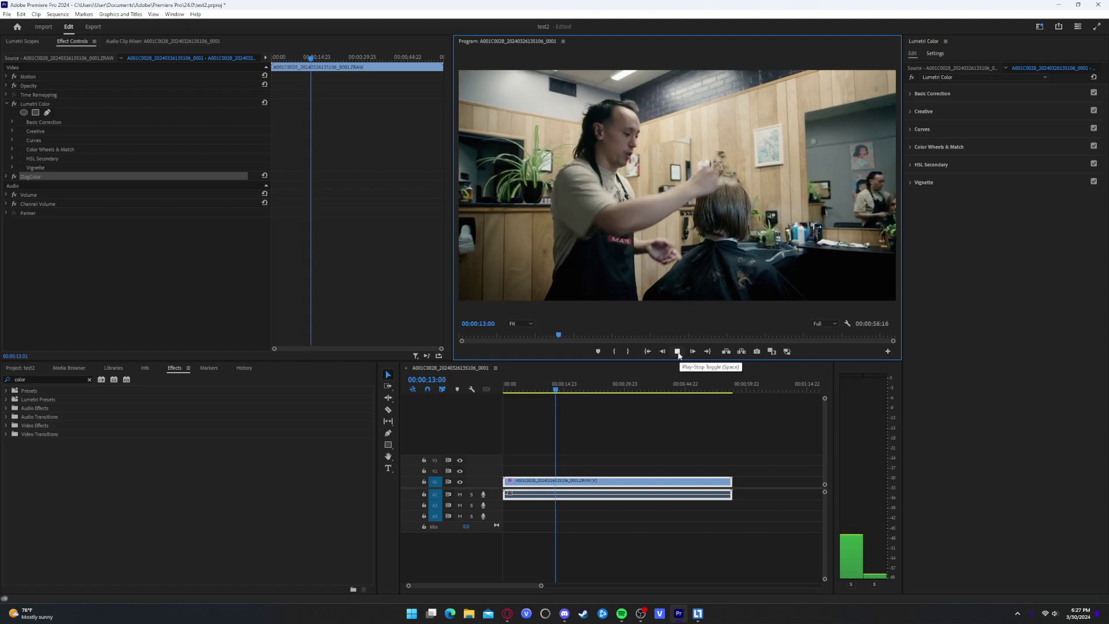
{"action": "left_click", "coordinate": [677, 352]}
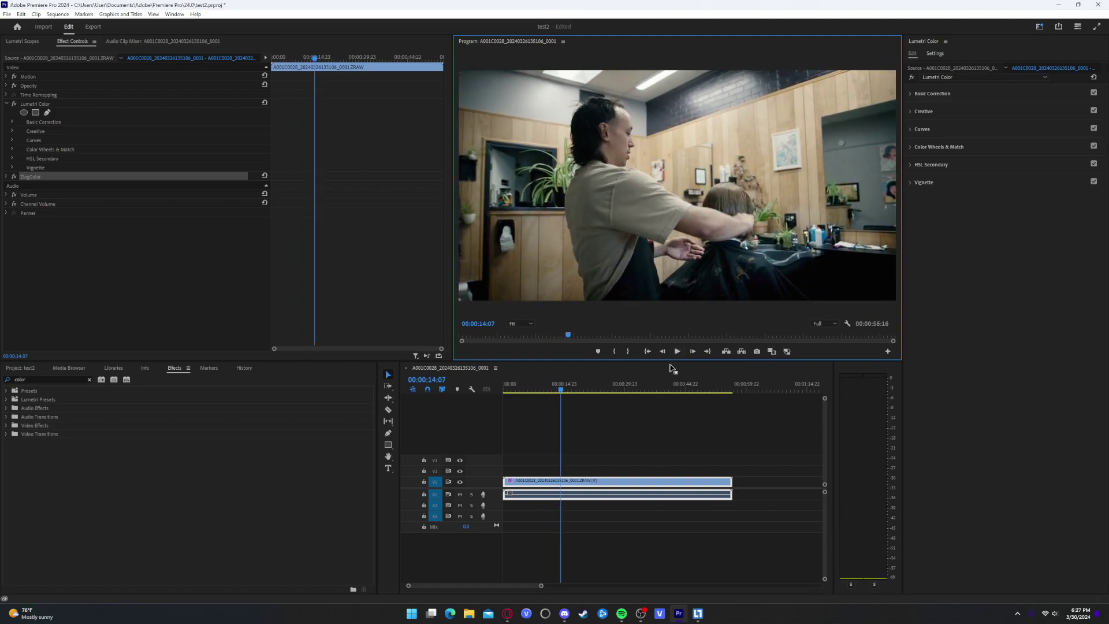